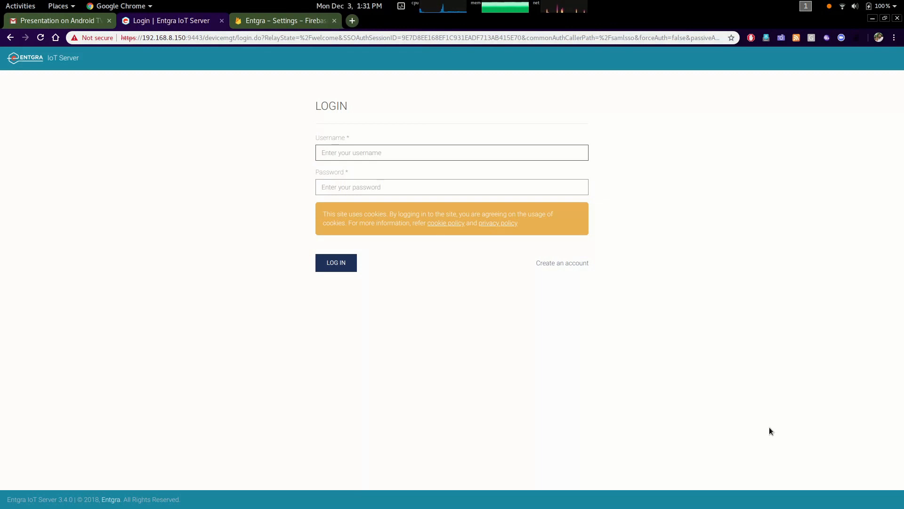
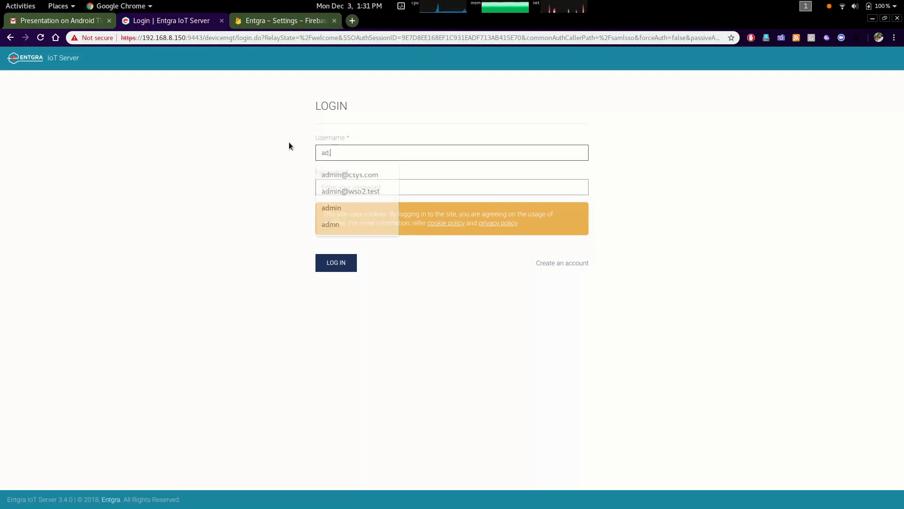
Log in to the IoT Server with the admin username and the account password
key(Tab)
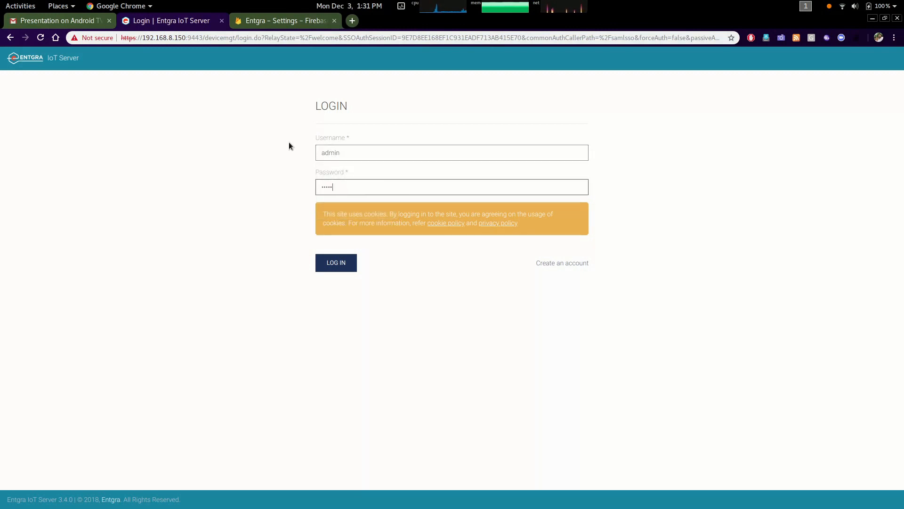
key(Return)
Create a new role named user in the PRIMARY user store domain
click(12, 79)
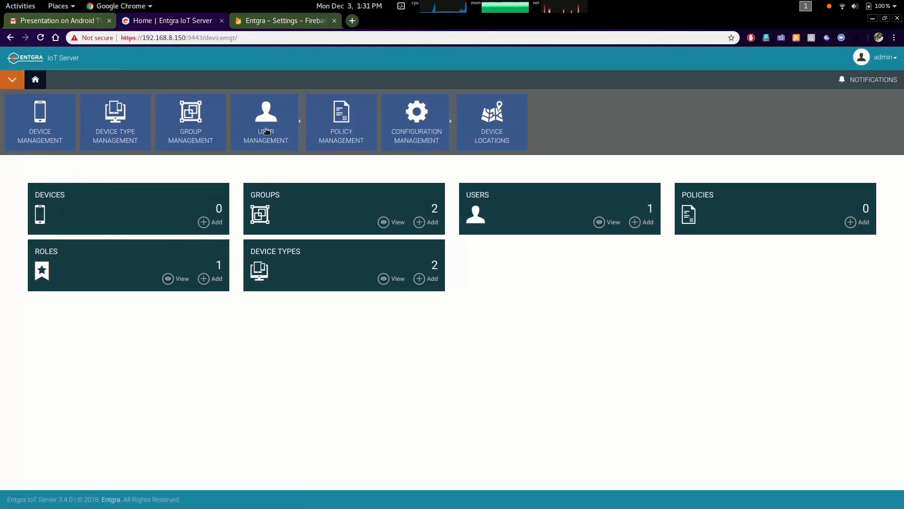
click(266, 131)
click(195, 134)
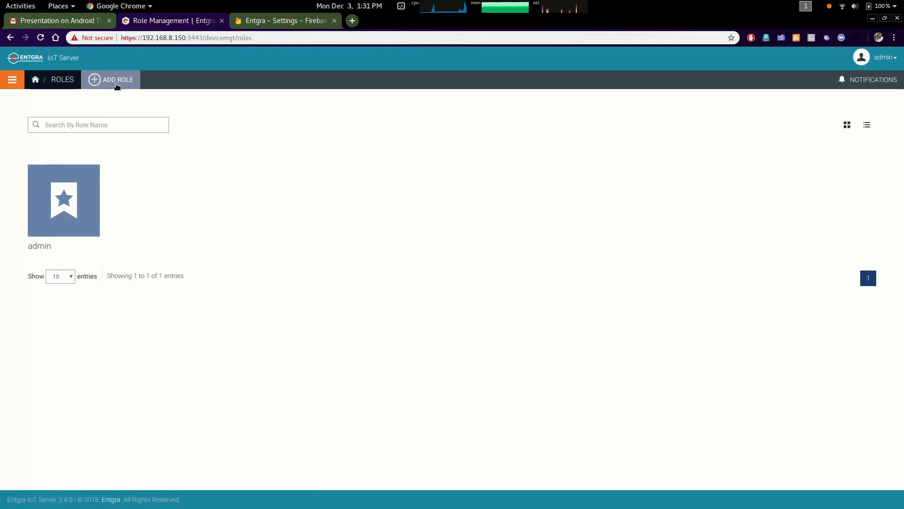
click(117, 85)
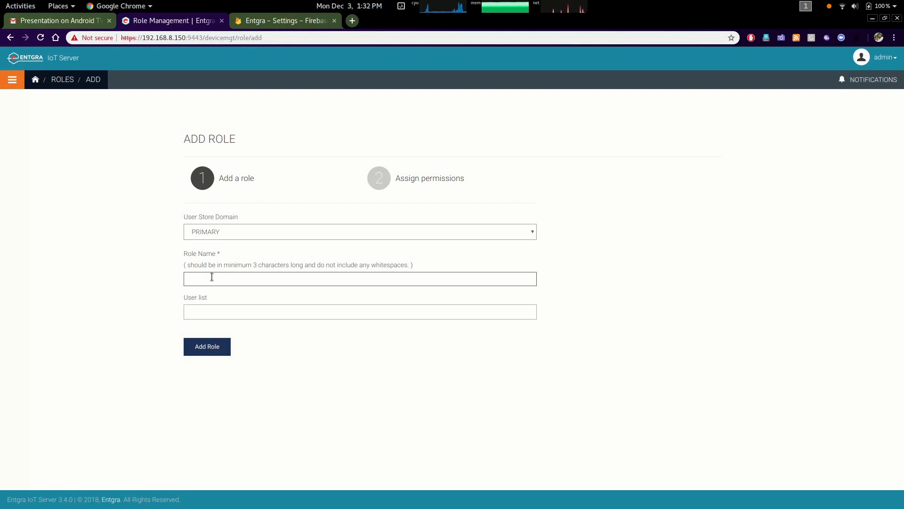
text(ser)
click(207, 347)
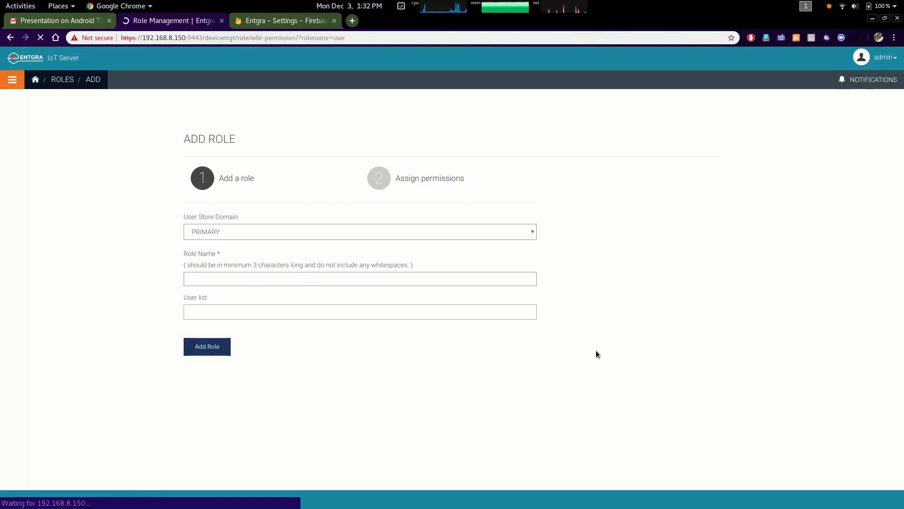
Grant the role the authorization verify, device and devices change-status permissions
scroll(408, 350, down, 3)
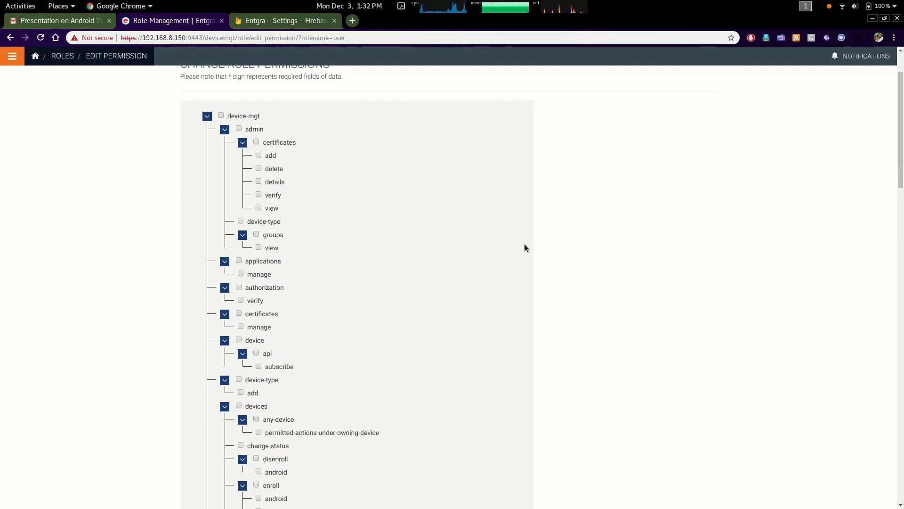
click(242, 302)
scroll(417, 326, down, 2)
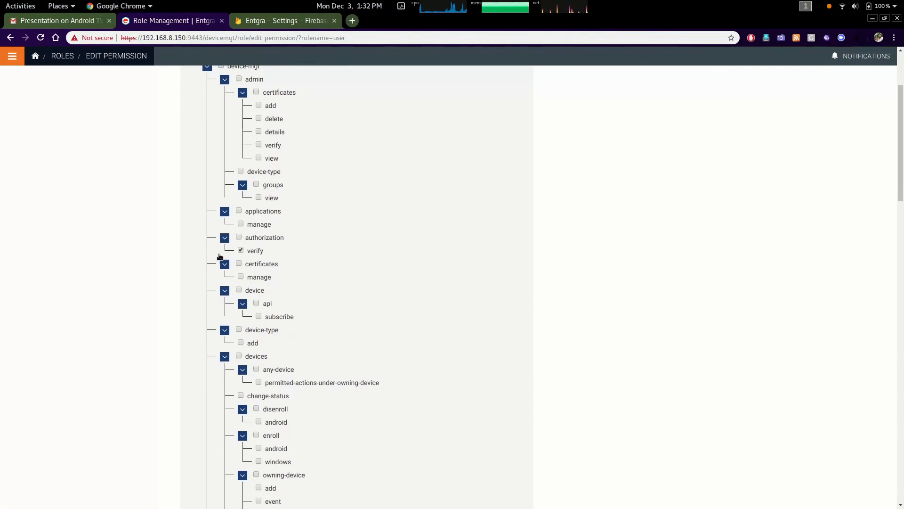
click(239, 290)
scroll(332, 316, down, 2)
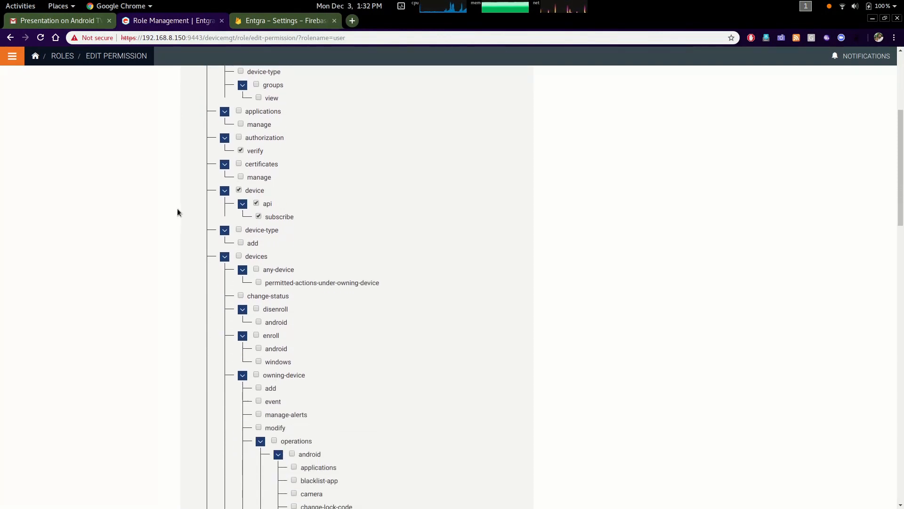
click(241, 297)
scroll(361, 317, down, 1)
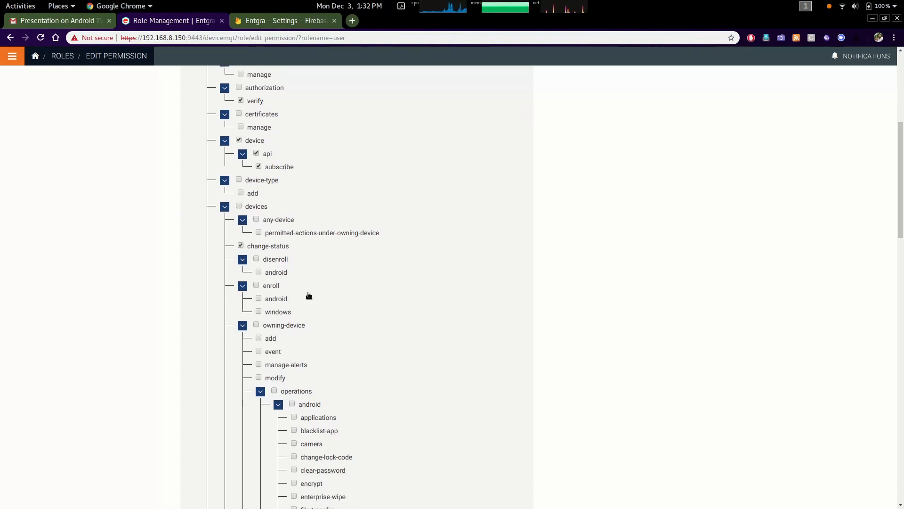
Grant the disenroll, enroll and owning-device permissions under devices
click(259, 273)
click(256, 286)
scroll(289, 303, down, 1)
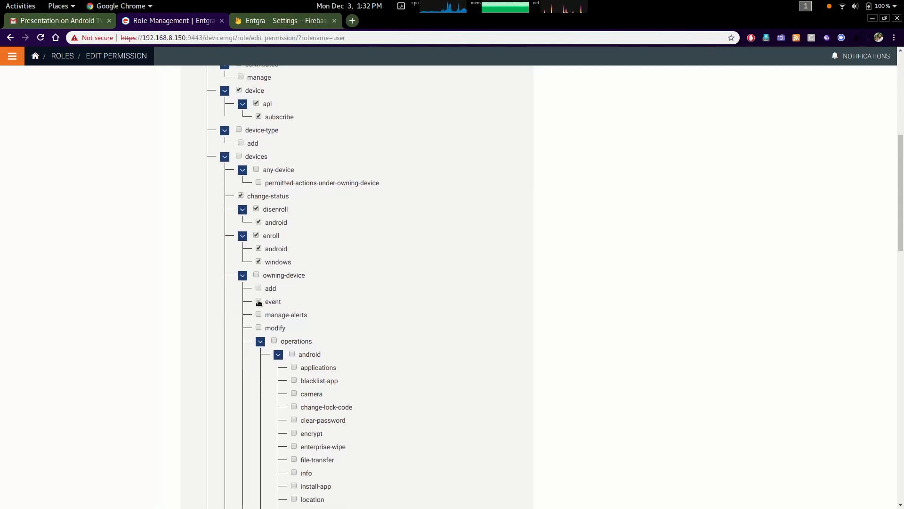
click(257, 278)
click(242, 276)
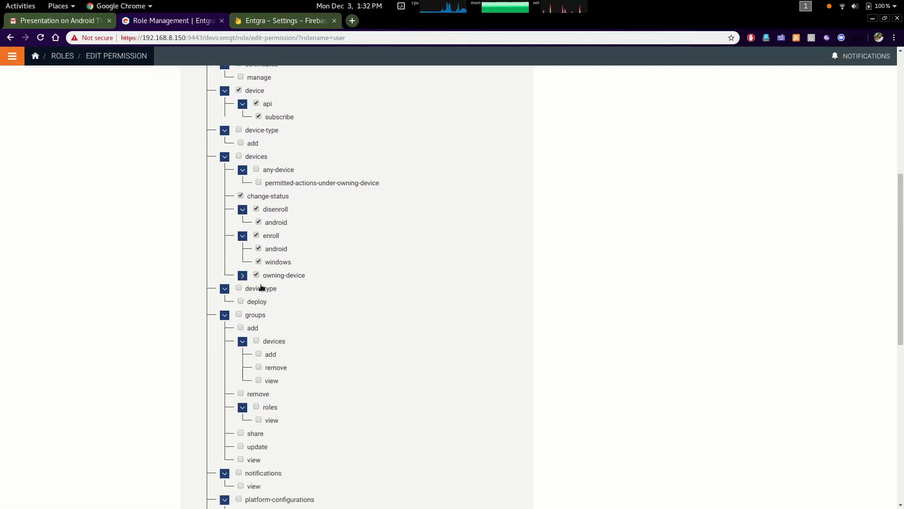
Grant the groups permissions plus view for notifications and platform-configurations
scroll(343, 317, down, 1)
click(238, 264)
scroll(358, 307, down, 1)
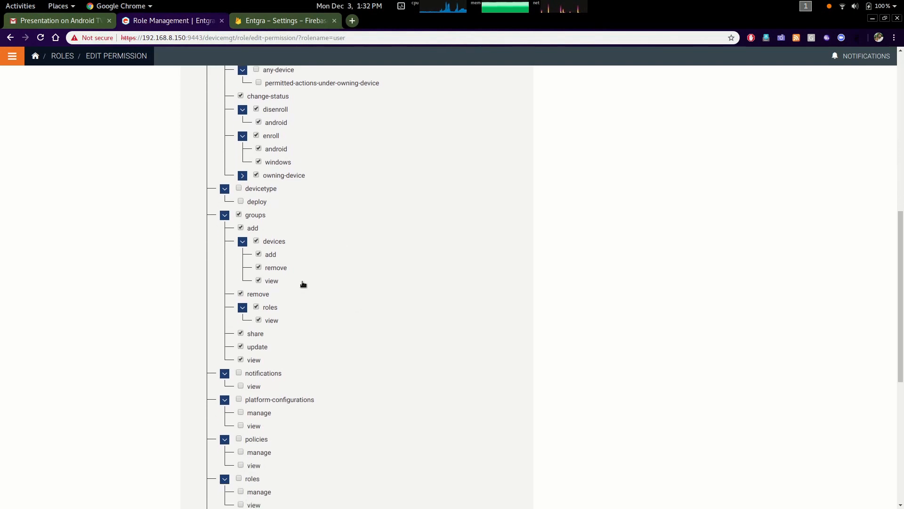
click(225, 215)
click(240, 242)
click(240, 281)
scroll(332, 300, down, 1)
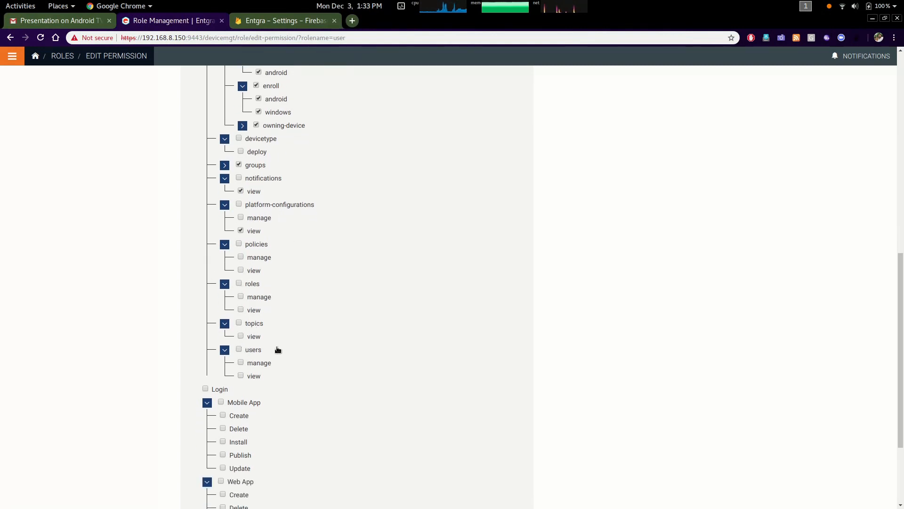
Grant the Login, Mobile App and Web App permissions and save the role permissions
scroll(278, 349, down, 3)
click(206, 266)
click(221, 278)
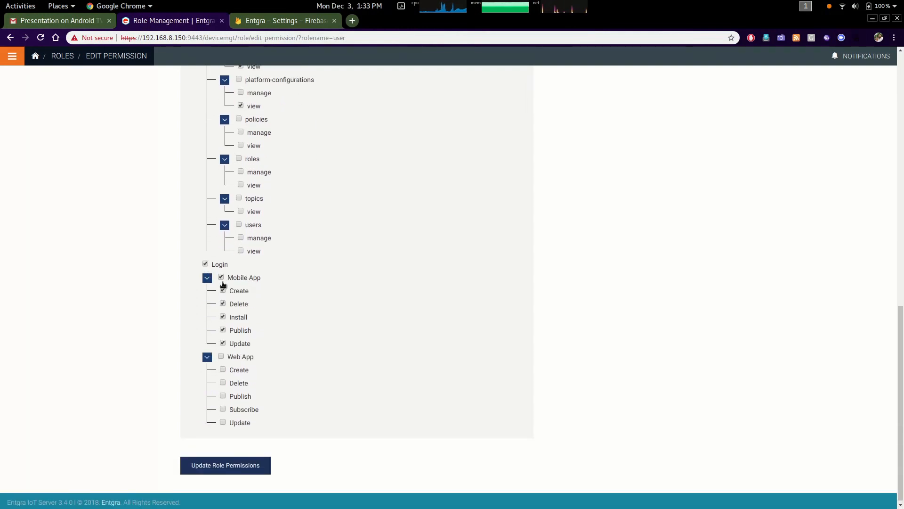
click(221, 356)
scroll(424, 418, up, 4)
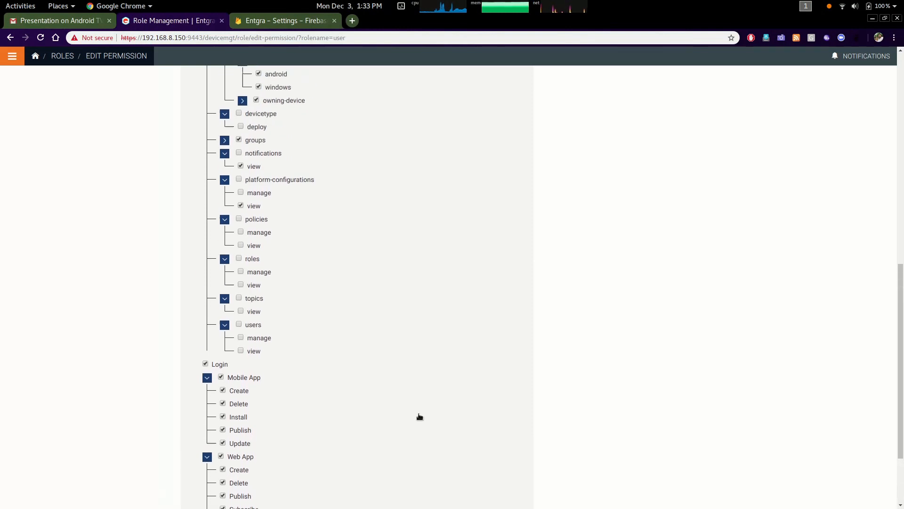
scroll(419, 416, down, 4)
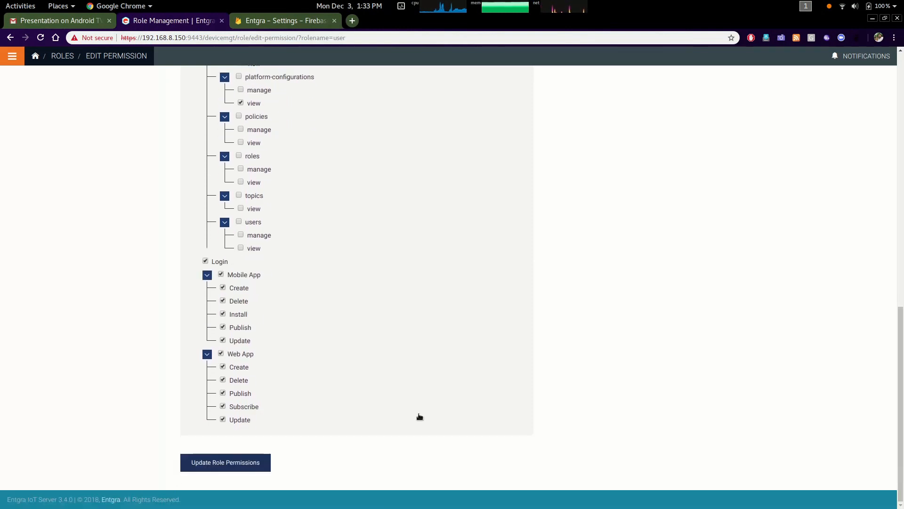
click(230, 465)
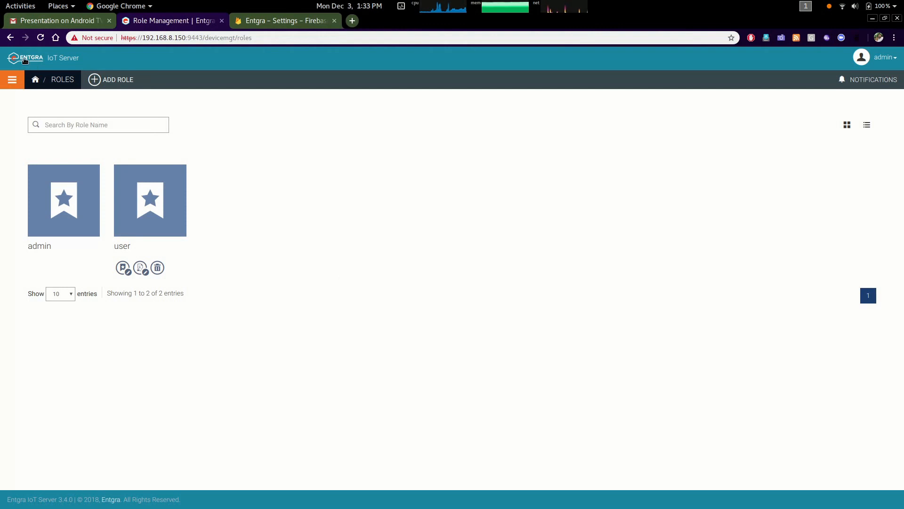
Open the add-user form and enter the new user's username, first name and last name
click(12, 80)
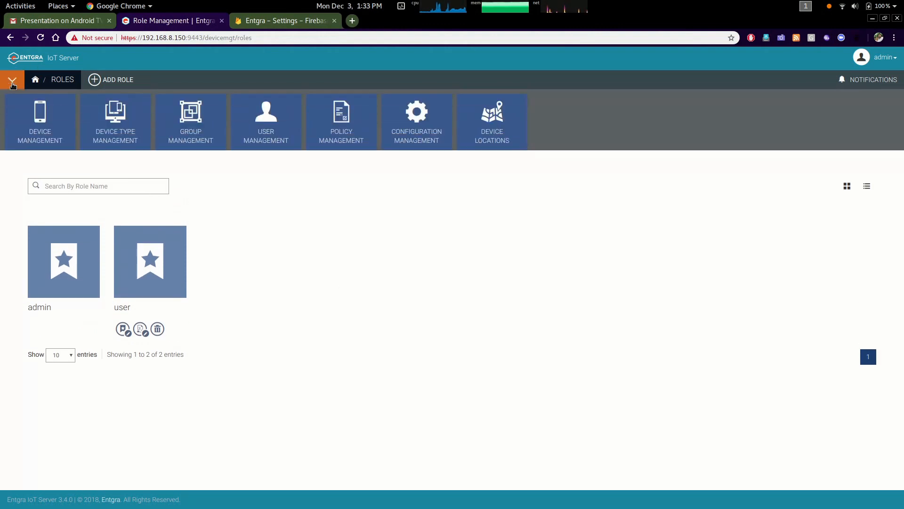
click(264, 122)
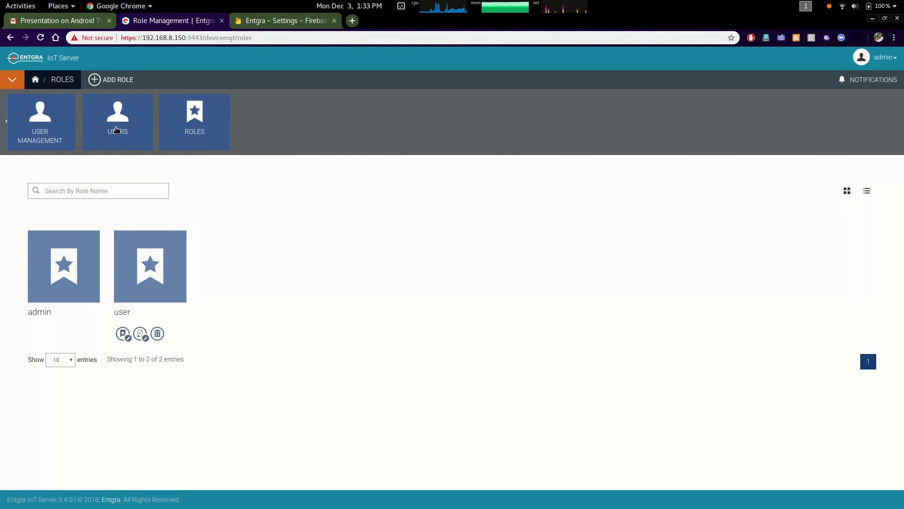
click(117, 130)
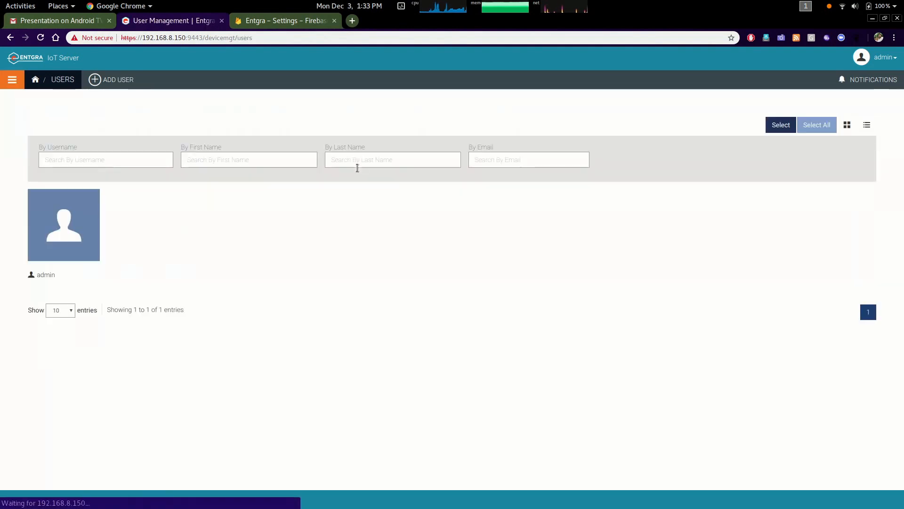
click(118, 83)
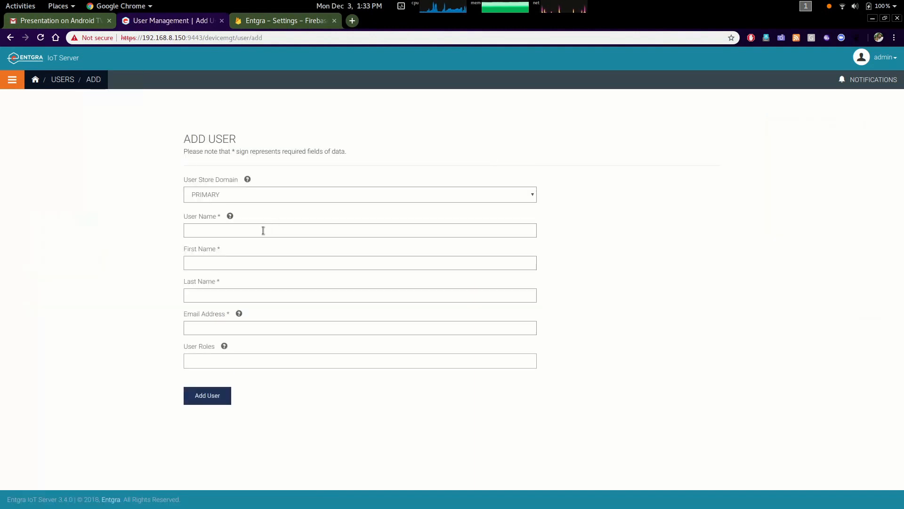
click(263, 230)
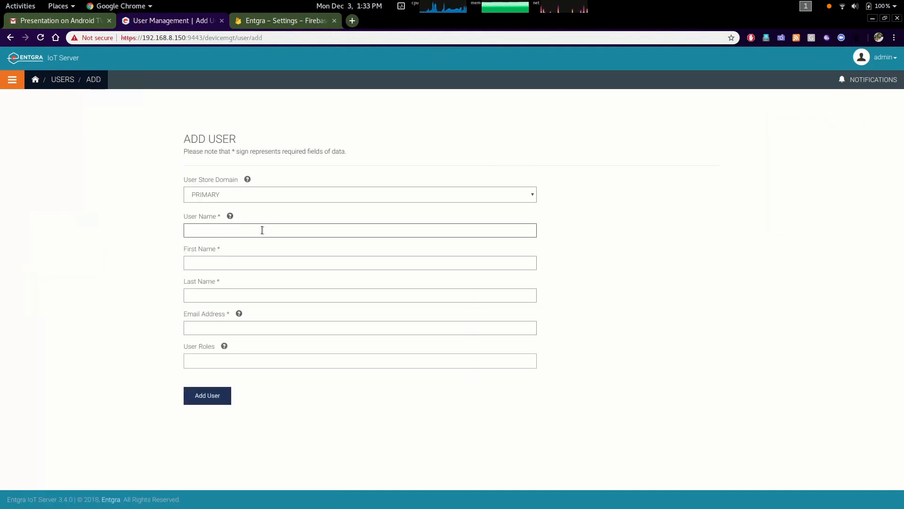
text(charitha)
key(Tab)
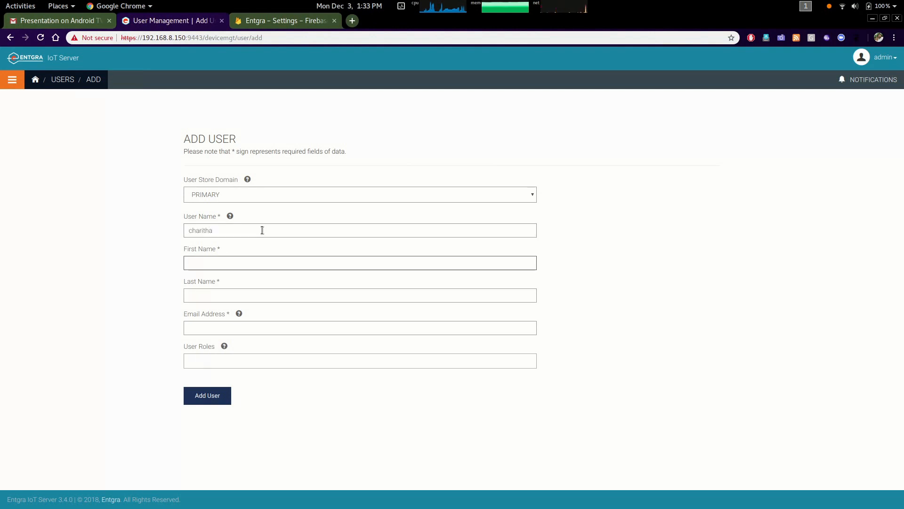
key(Tab)
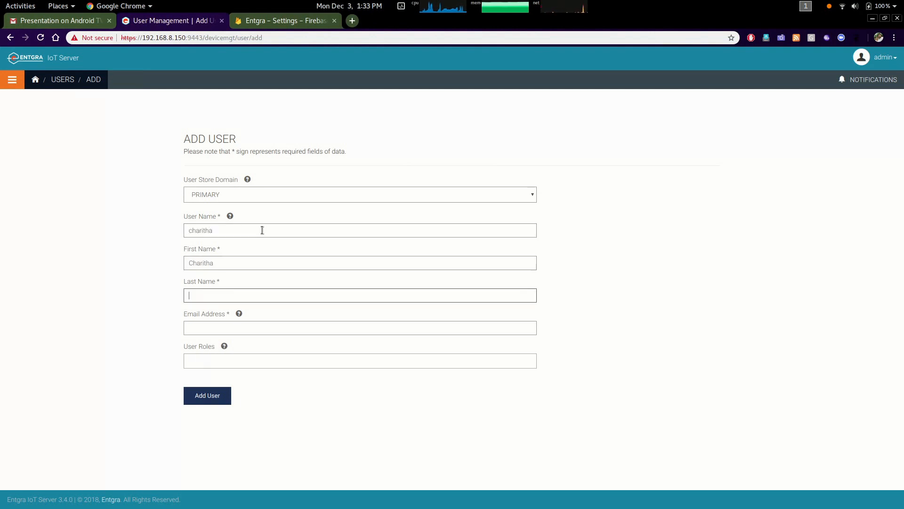
Fill in the user's e-mail address, assign the user role, and add the user
click(211, 324)
text(cha)
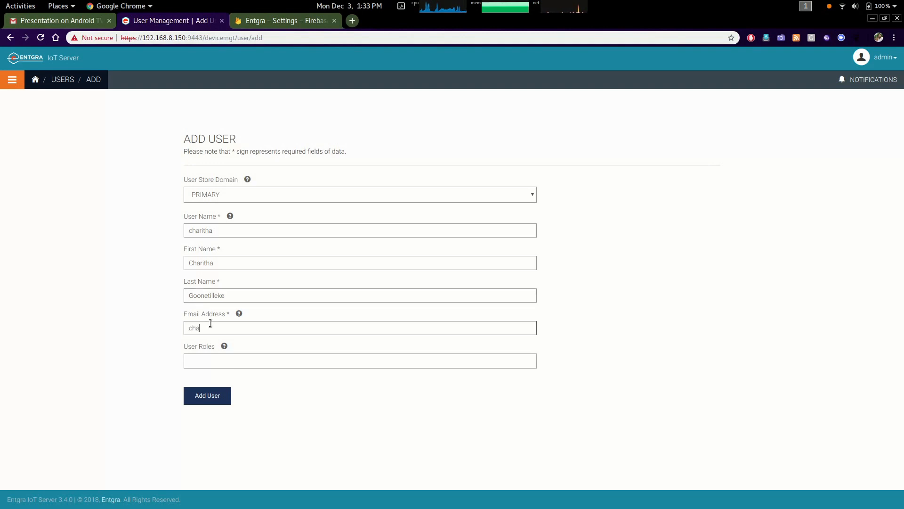
text(ritha)
click(193, 340)
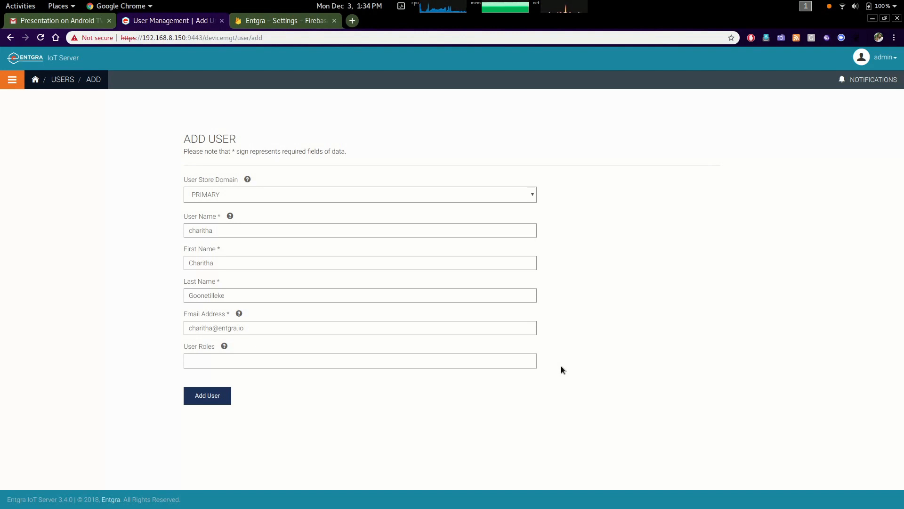
click(421, 361)
click(236, 394)
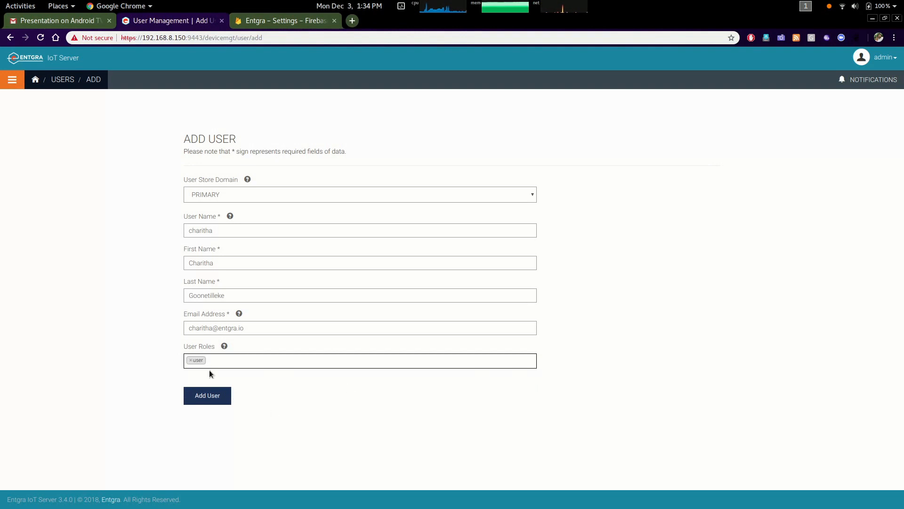
click(209, 400)
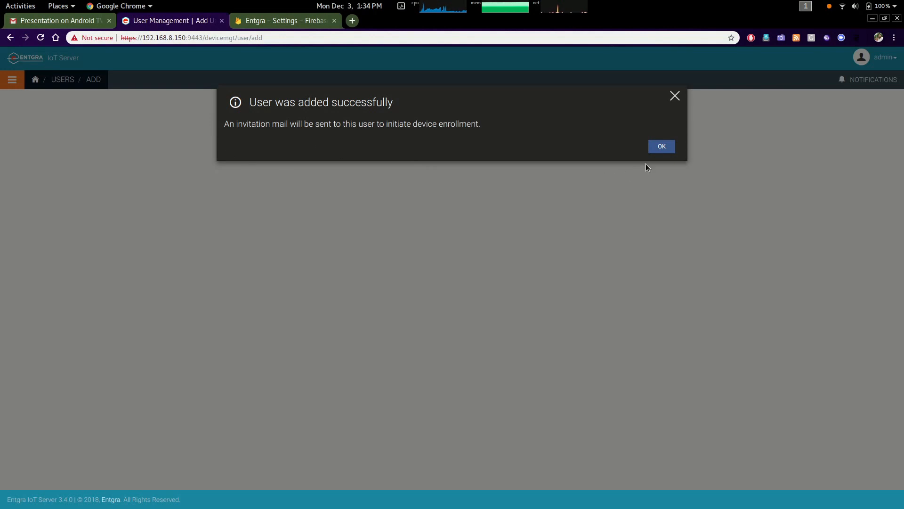
click(660, 146)
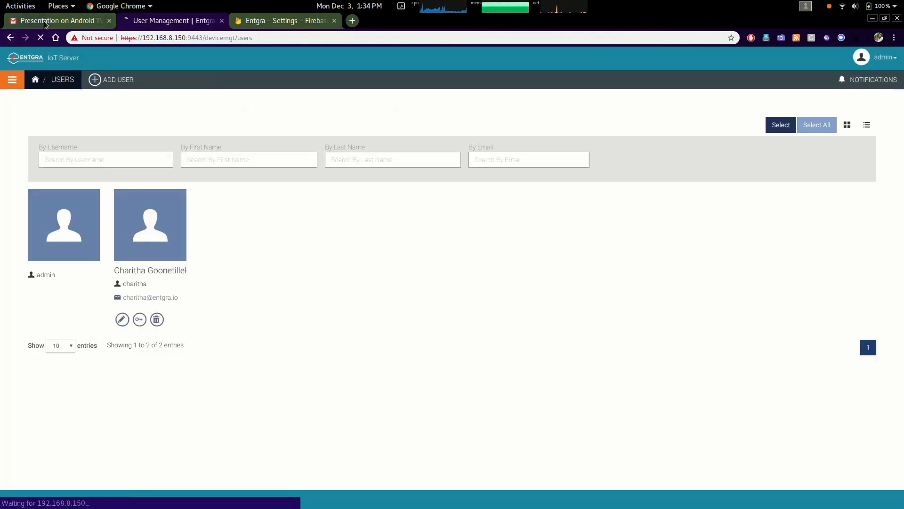
Switch to the Gmail tab and read the login credentials in the registration e-mail
click(32, 24)
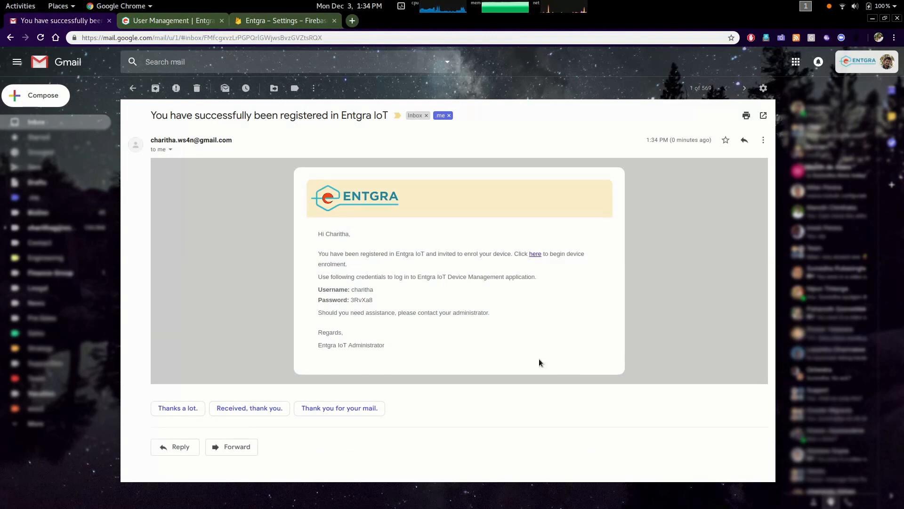
drag(319, 290, 377, 292)
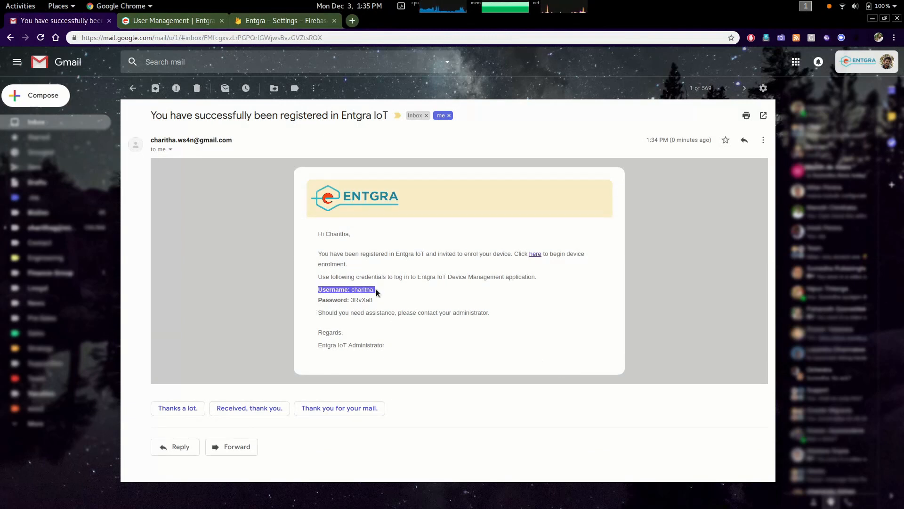
drag(319, 300, 372, 299)
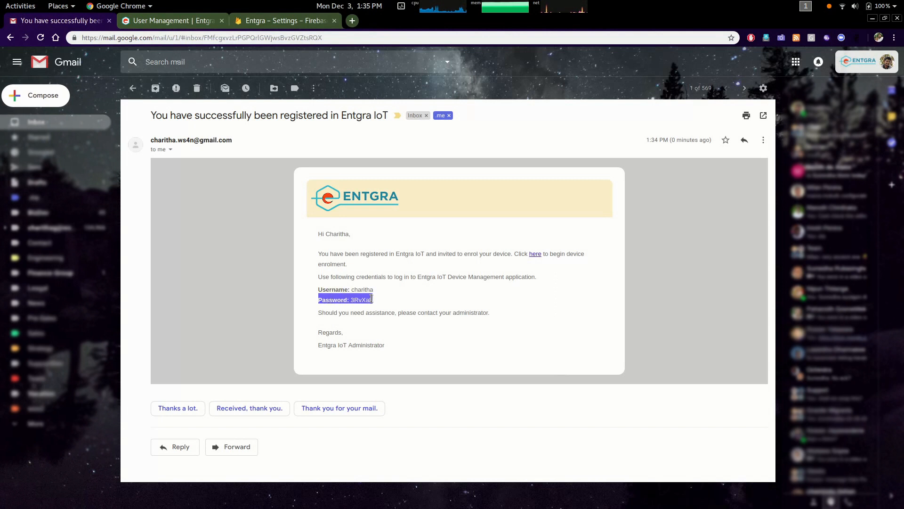
click(383, 306)
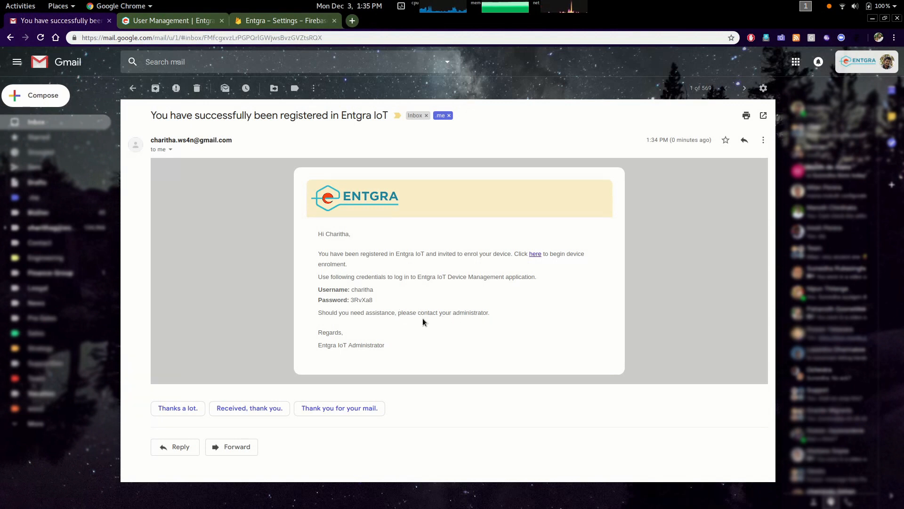
Sign out of the admin account in the IoT Server console and close the Firebase settings tab
click(160, 20)
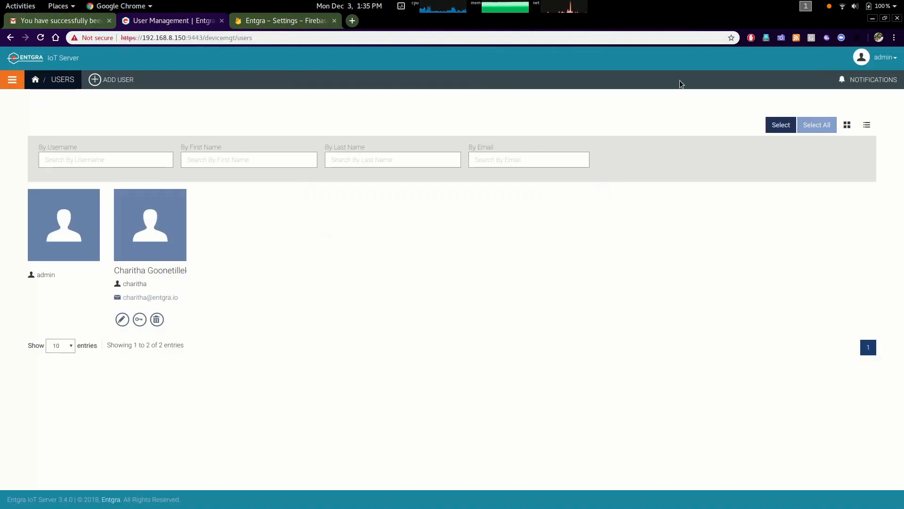
click(886, 57)
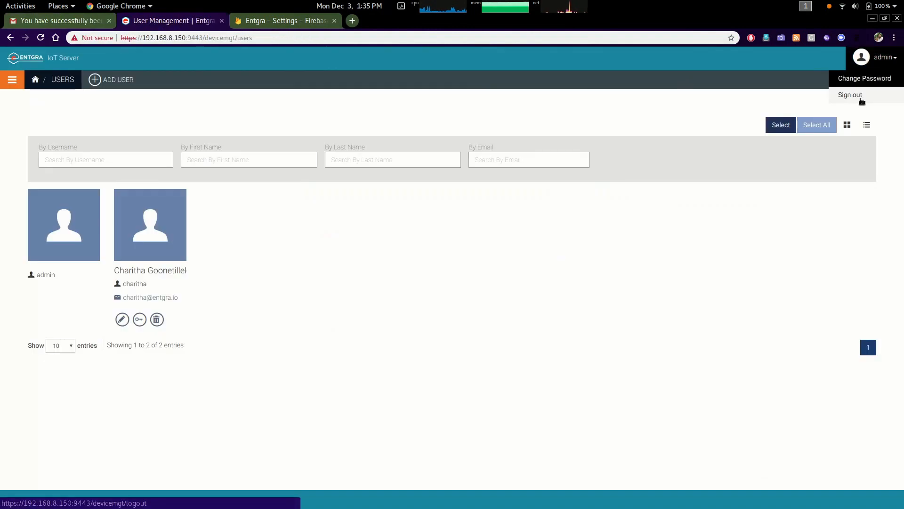
click(850, 95)
click(334, 20)
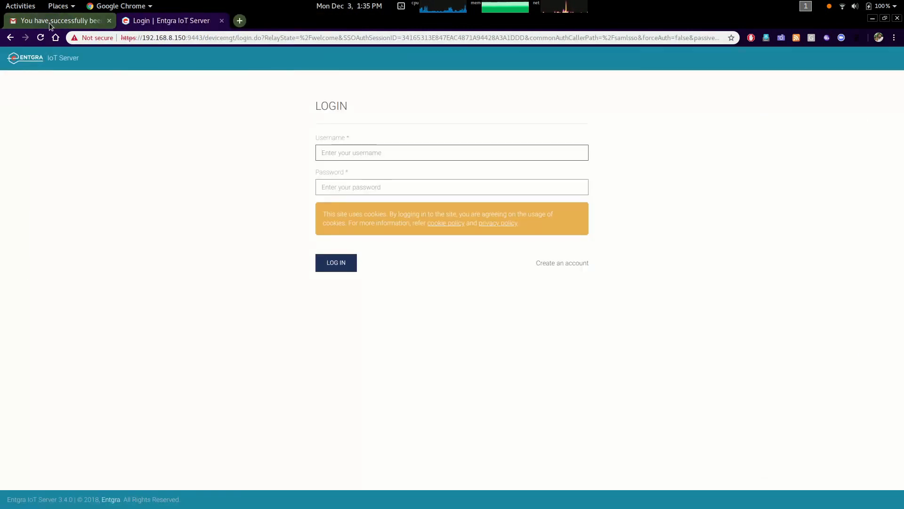
Copy the password from the registration e-mail and return to the IoT Server login page
click(50, 20)
double_click(358, 300)
right_click(361, 301)
click(385, 309)
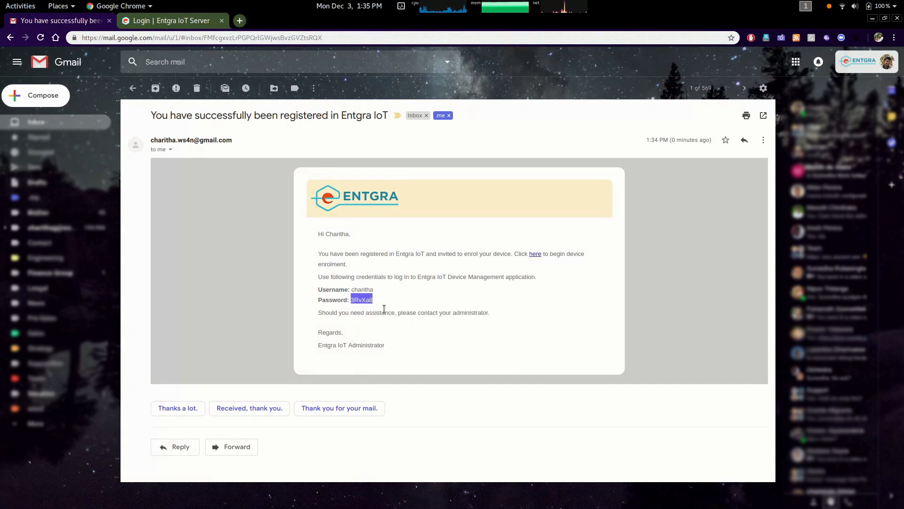
click(165, 19)
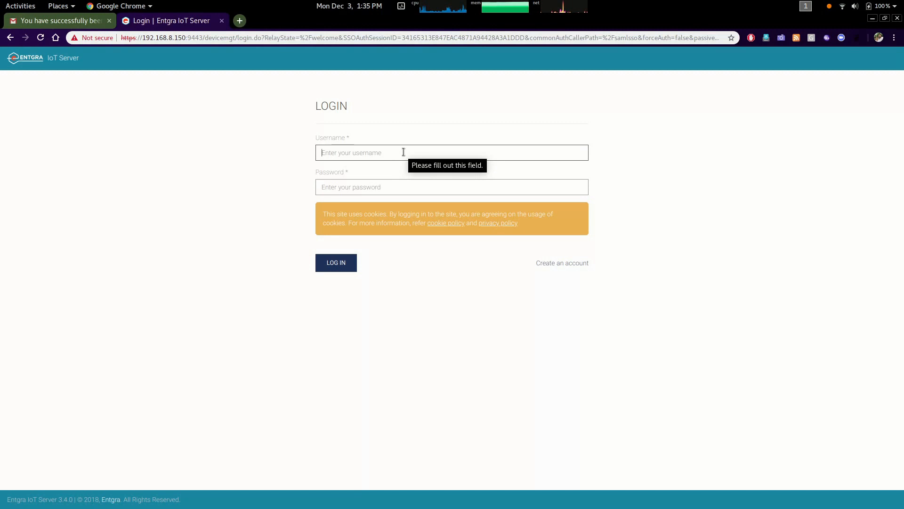
Log in as the new user charitha with the copied password and approve the profile consent request
text(charitha)
key(Tab)
key(ctrl+v)
key(Return)
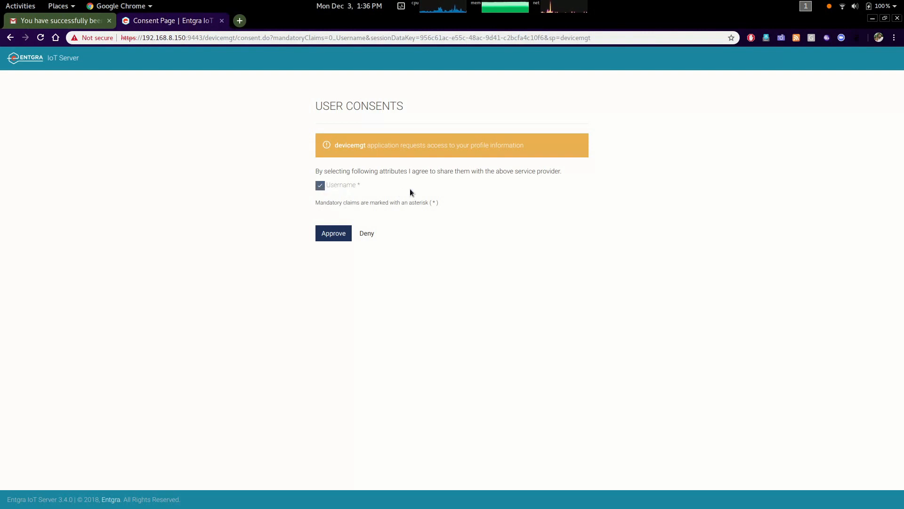
click(331, 234)
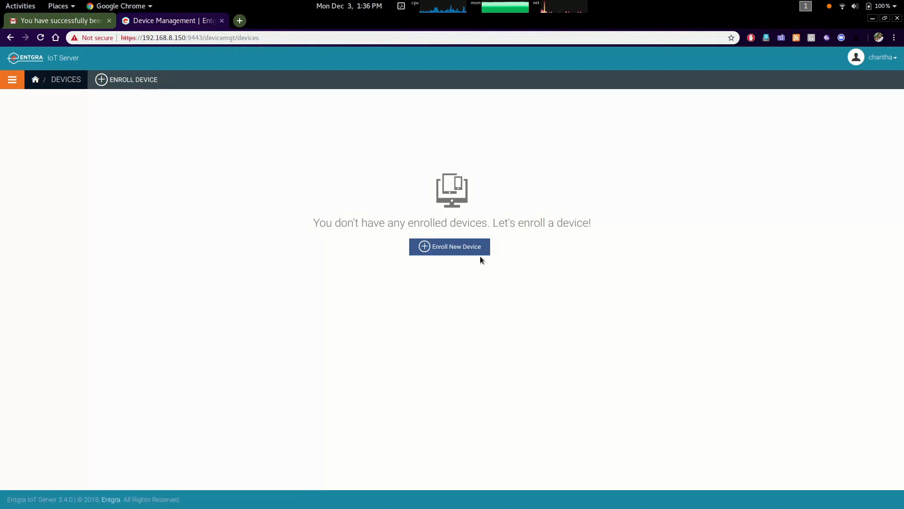
Start enrolling a new Android device and review the agent download and enrollment instructions
click(462, 249)
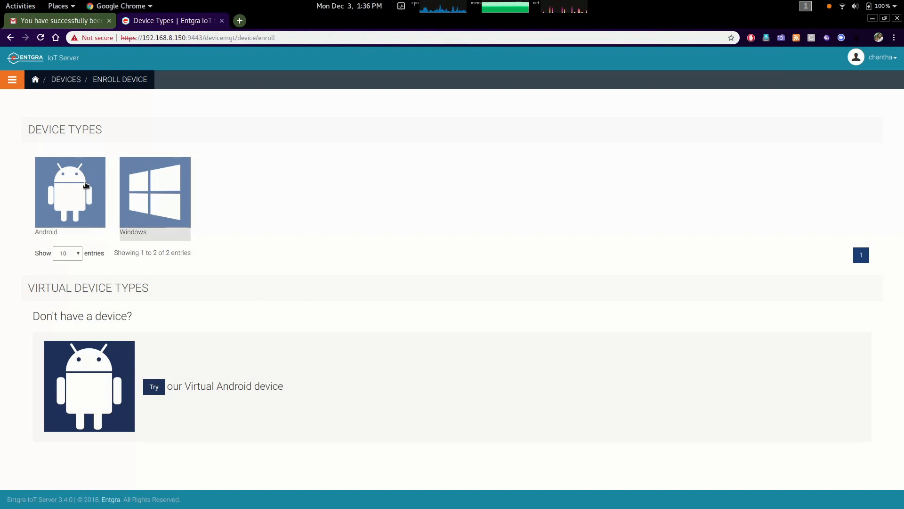
click(79, 197)
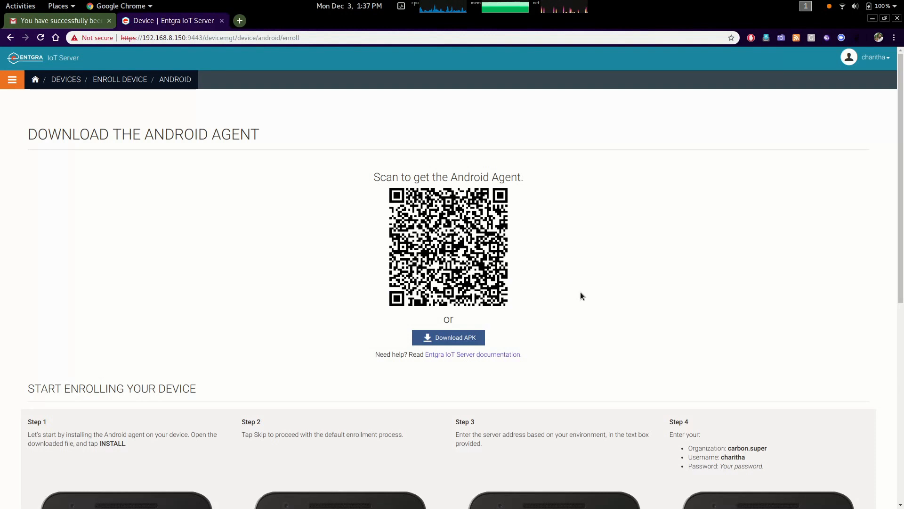
scroll(576, 294, down, 5)
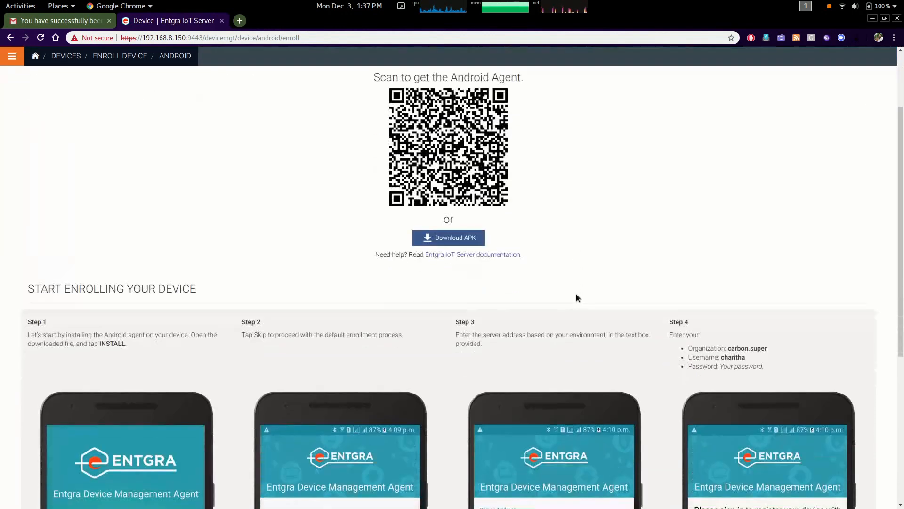
scroll(576, 293, down, 2)
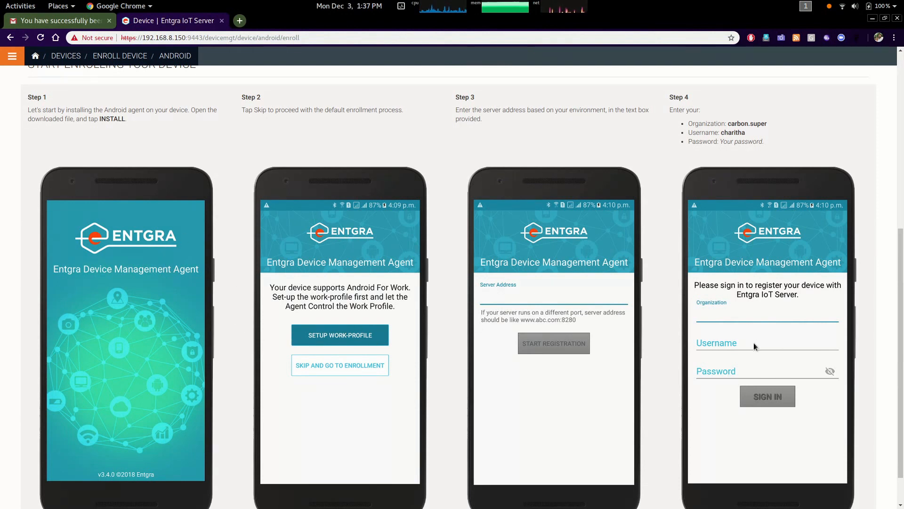
scroll(754, 346, up, 2)
scroll(754, 346, up, 4)
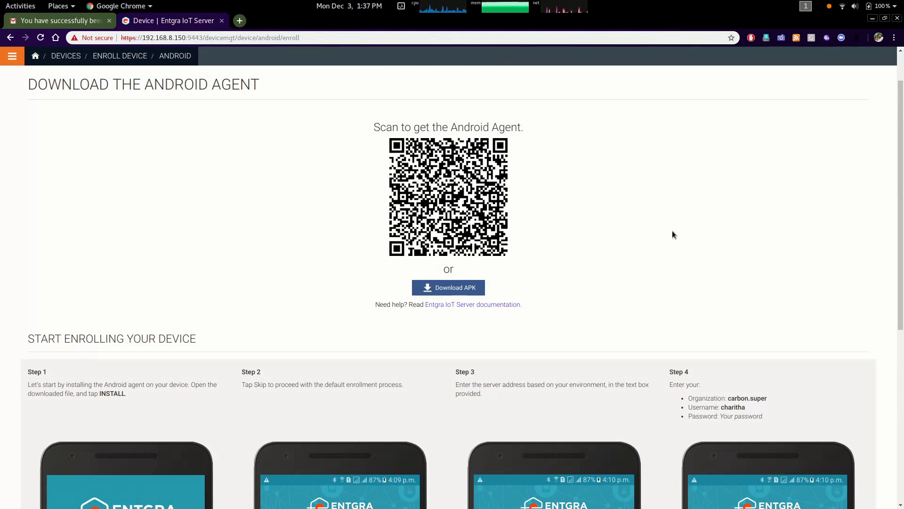
Switch to the mirrored phone and enter the server address 192.168.8.150:8280 in the enrollment agent
key(super)
click(798, 274)
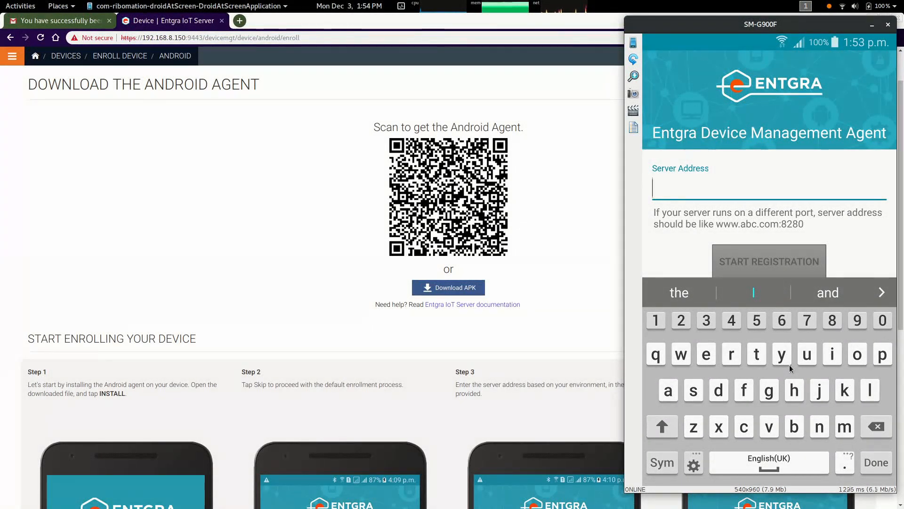
text(192.168.8.150)
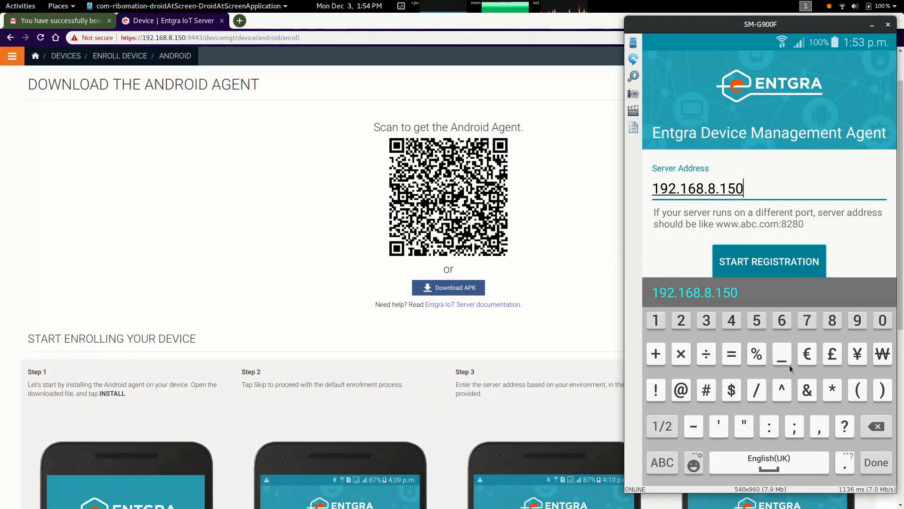
text(:)
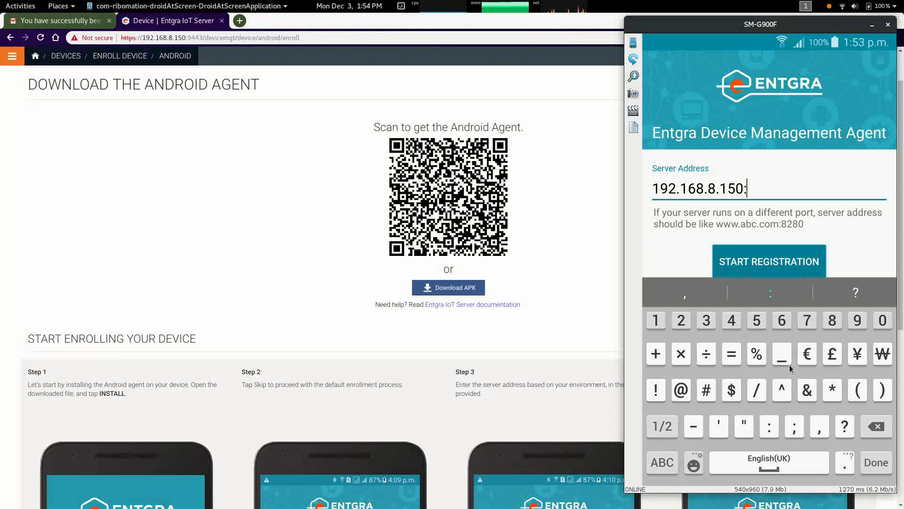
text(828)
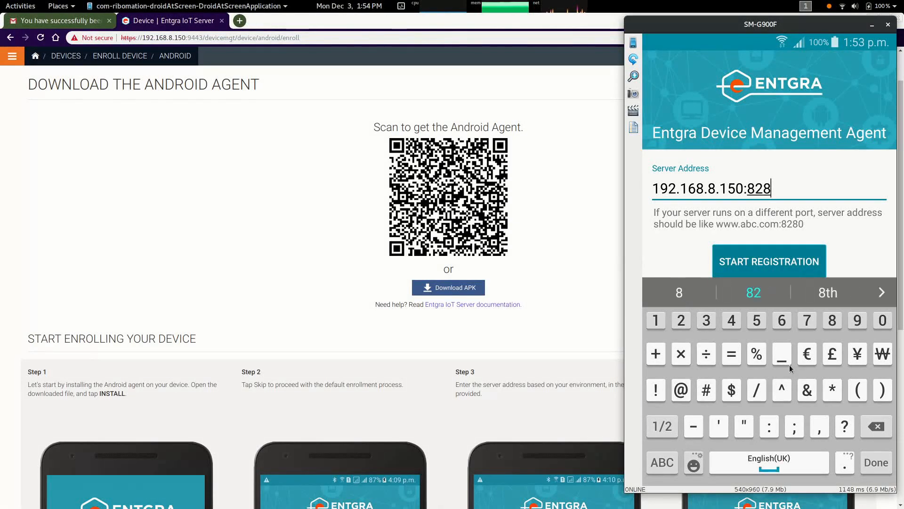
text(0)
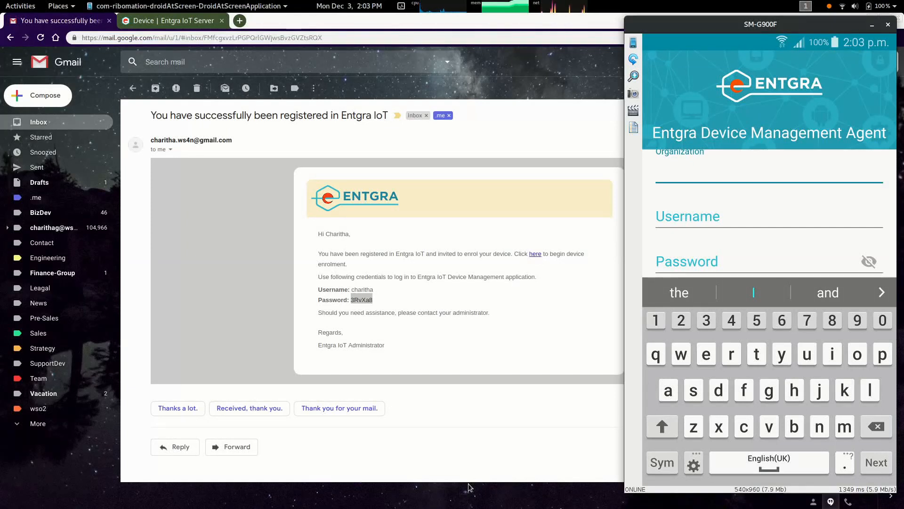
Sign in to the agent with the username charitha and the user's password, then set the device PIN code
key(Tab)
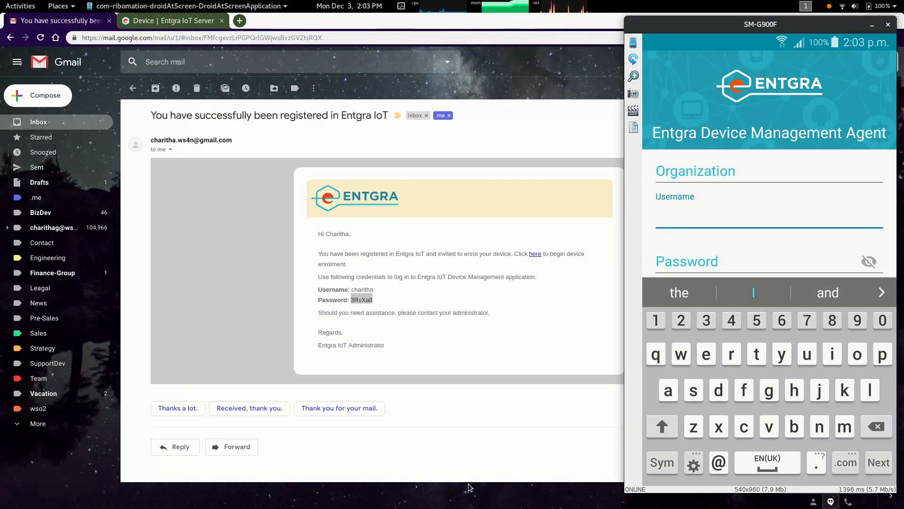
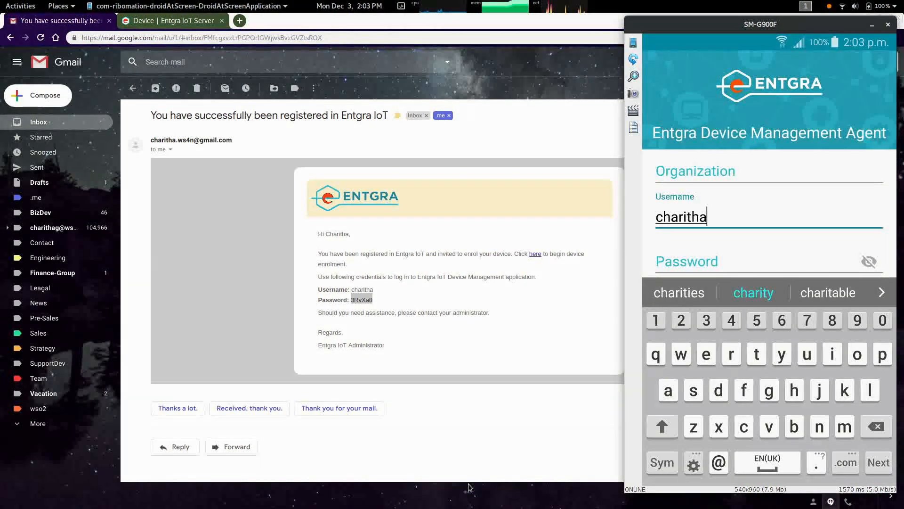
key(Tab)
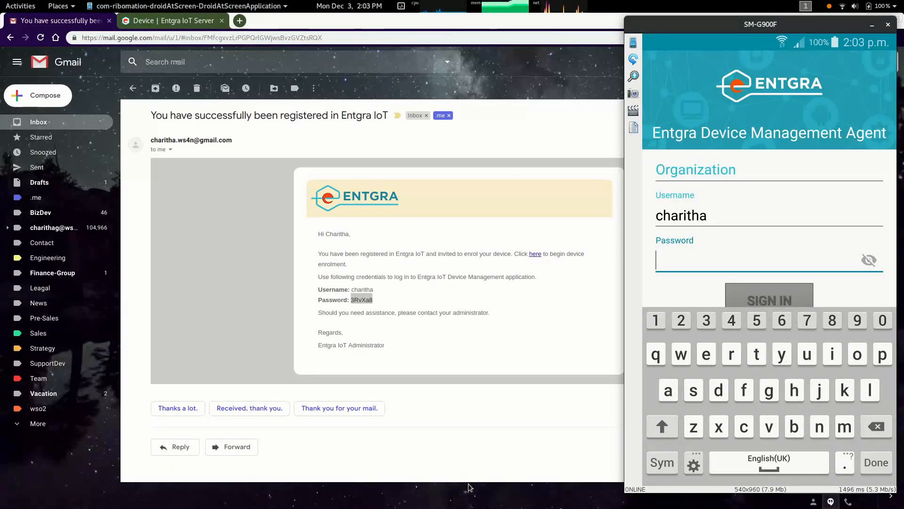
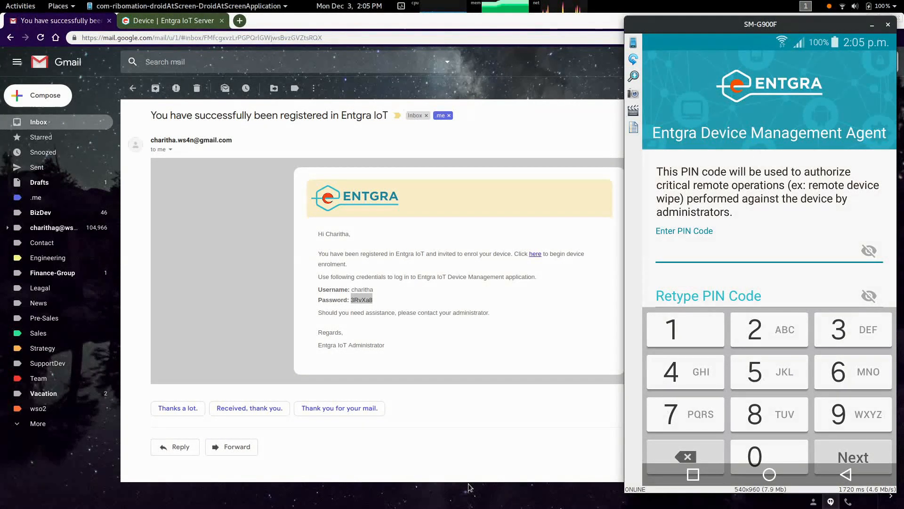
key(Return)
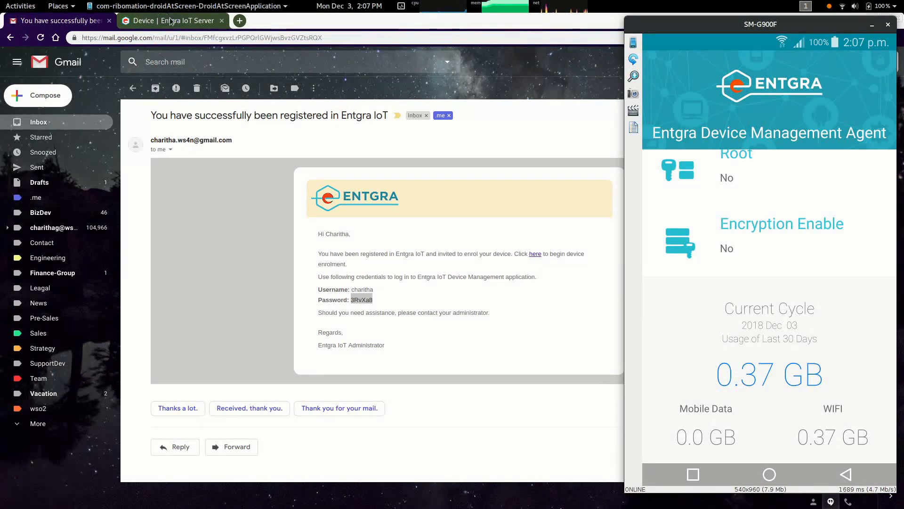
Return to the IoT Server console and open the enrolled Android device's details from the devices list
click(152, 21)
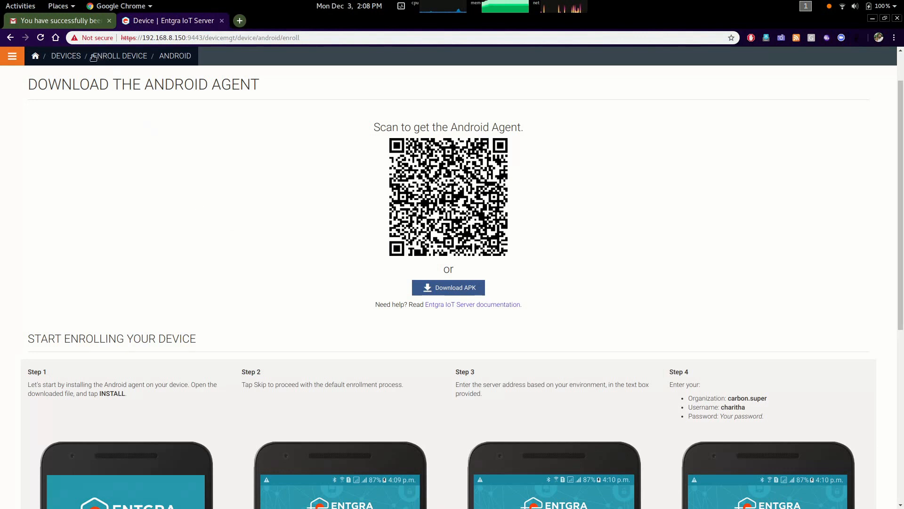
click(76, 56)
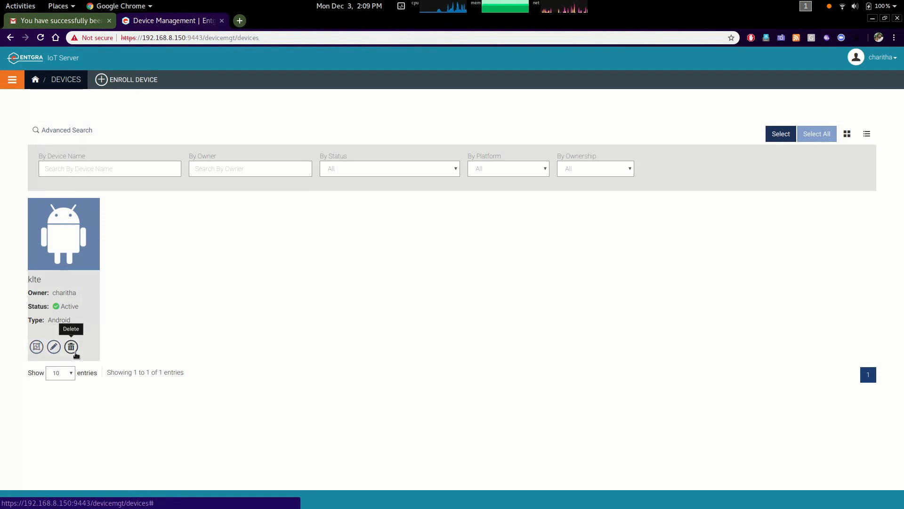
click(68, 254)
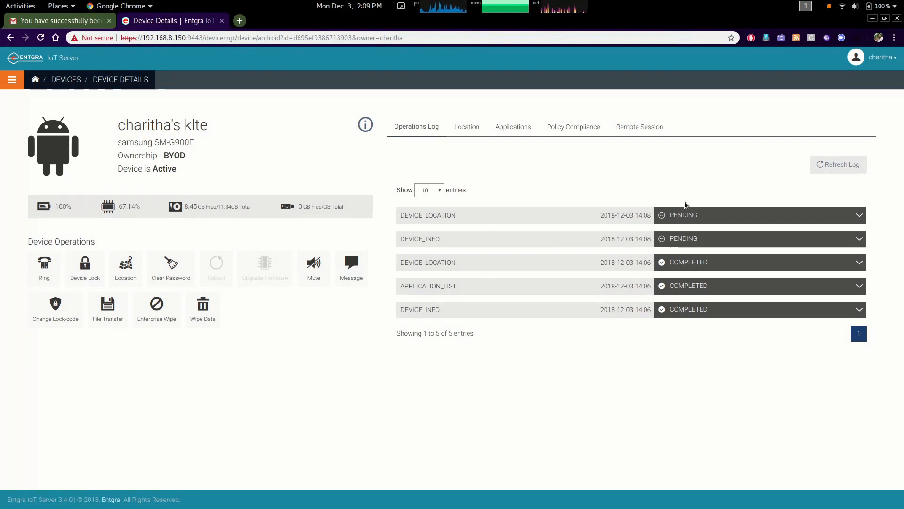
Refresh the operations log and browse the device's location, applications and policy compliance information
click(829, 166)
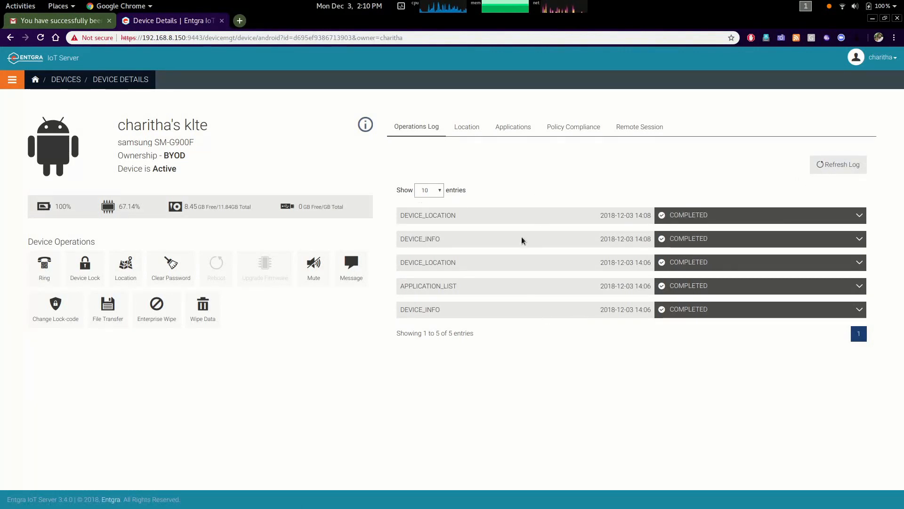
click(467, 127)
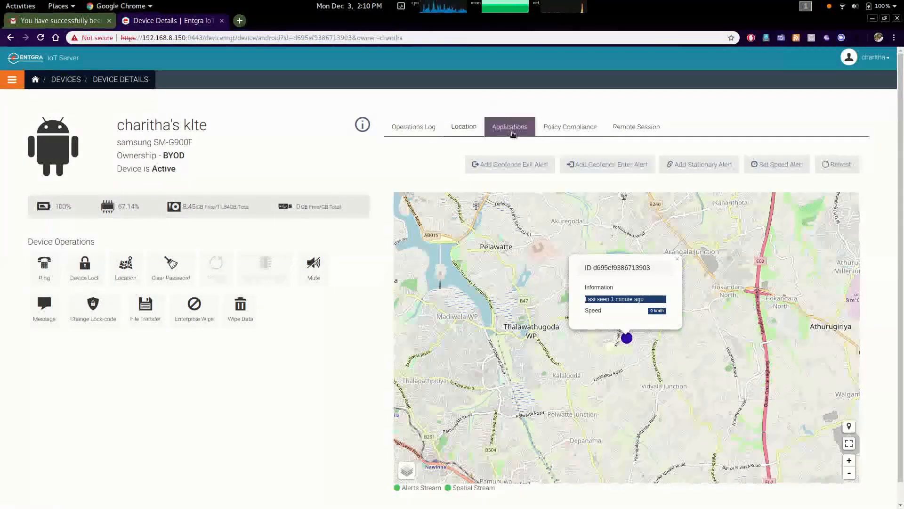
click(511, 129)
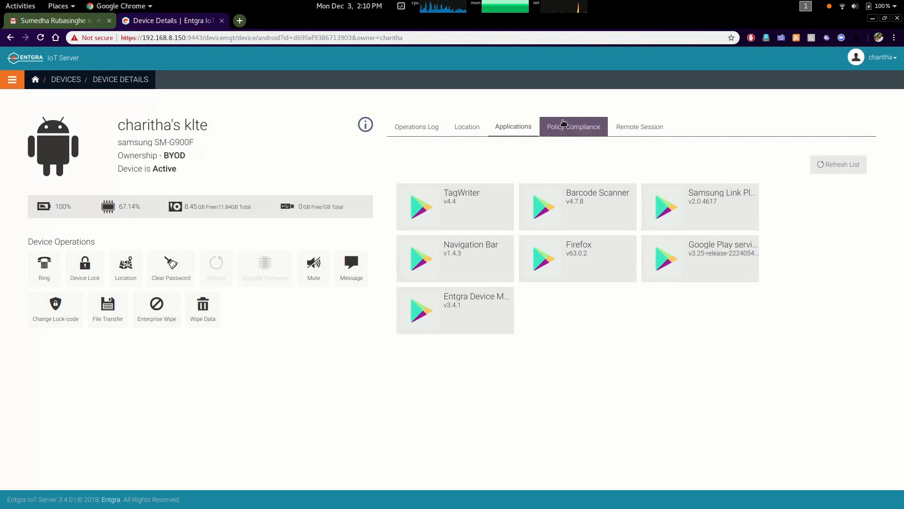
click(567, 126)
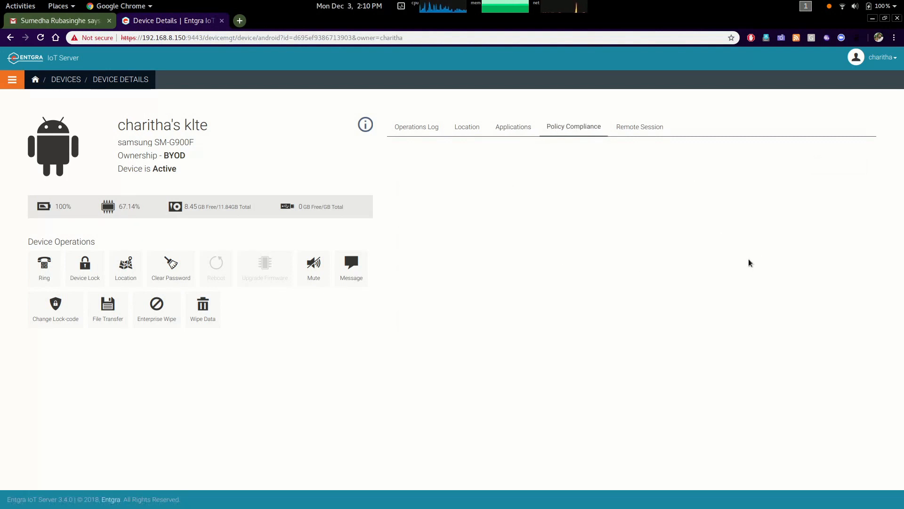
Connect a remote session to the device and run the shell command uname -a
click(641, 138)
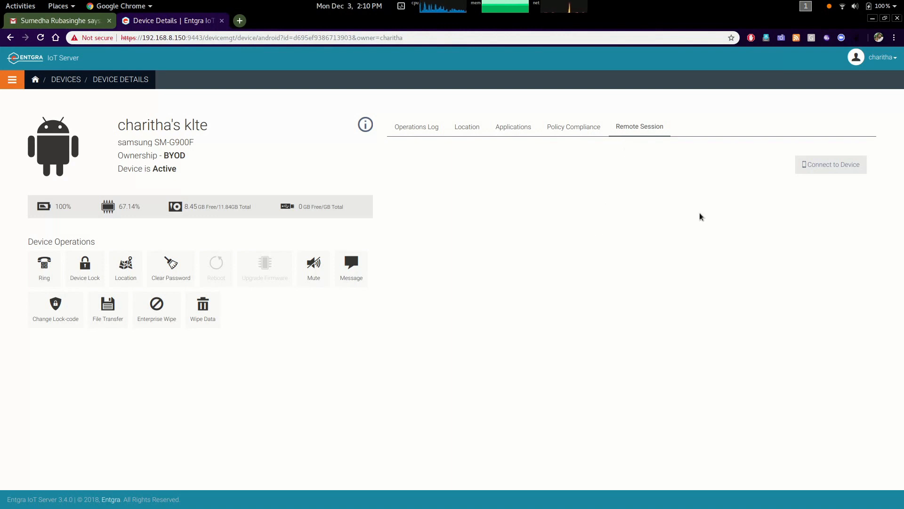
click(830, 167)
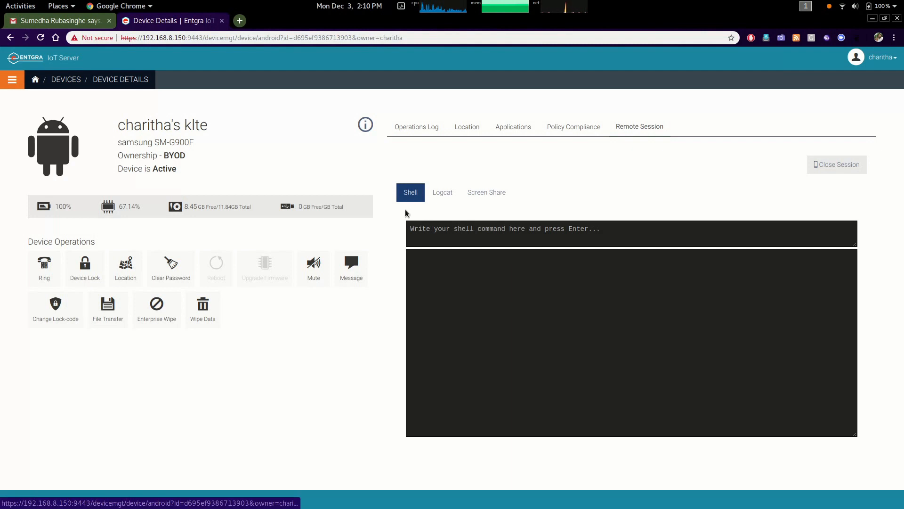
click(425, 234)
text(uname -a)
key(Return)
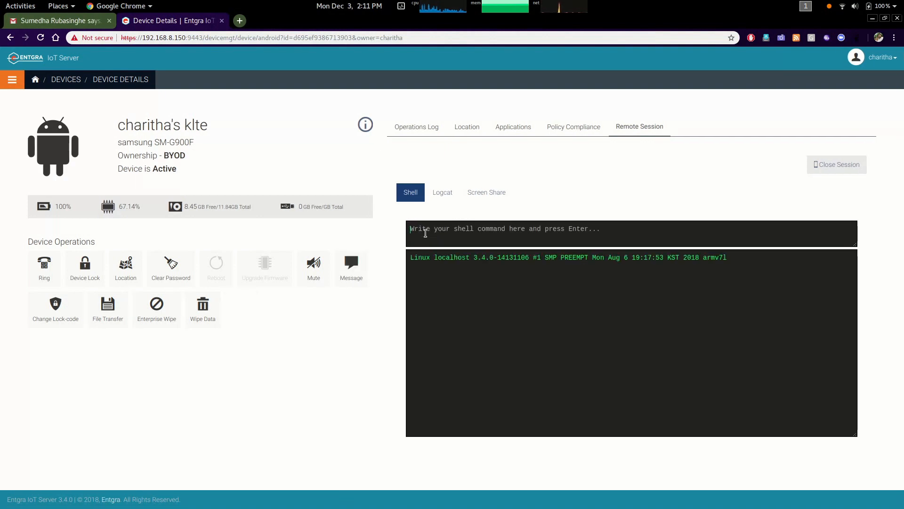
Run the shell command ls on the device and scroll through its output
text(ls)
key(Return)
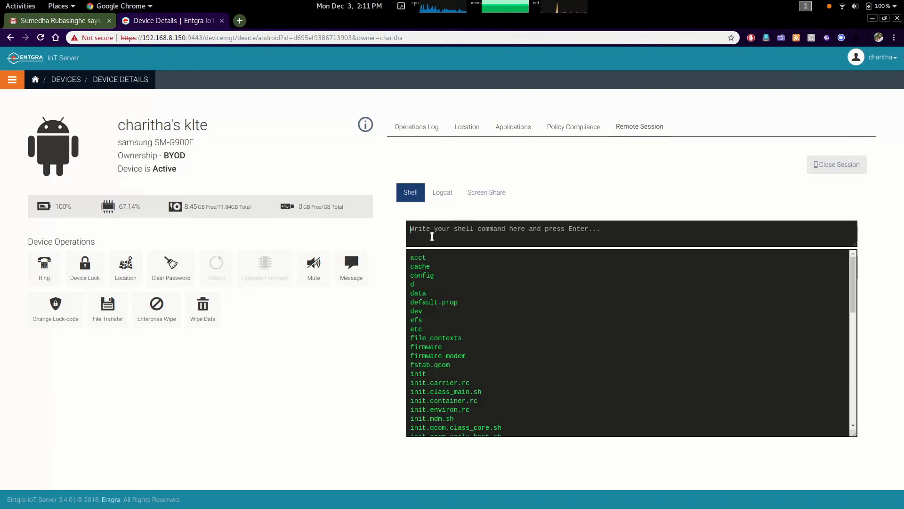
scroll(595, 343, down, 9)
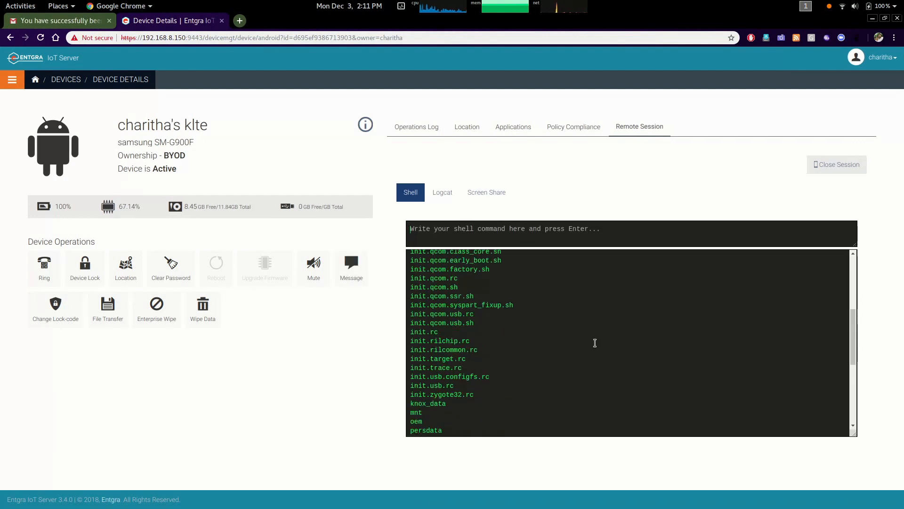
scroll(595, 343, up, 1)
scroll(595, 343, up, 8)
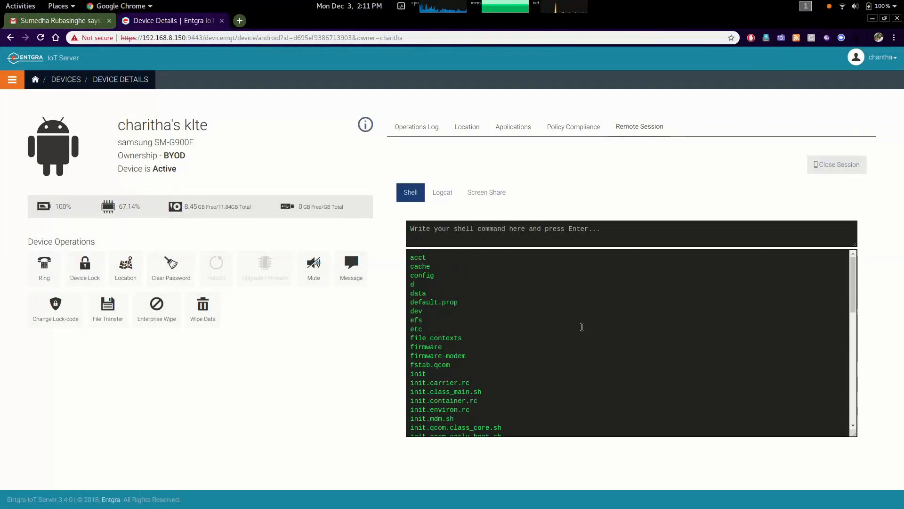
Switch to the device's Logcat and refresh it to load the log entries
click(441, 197)
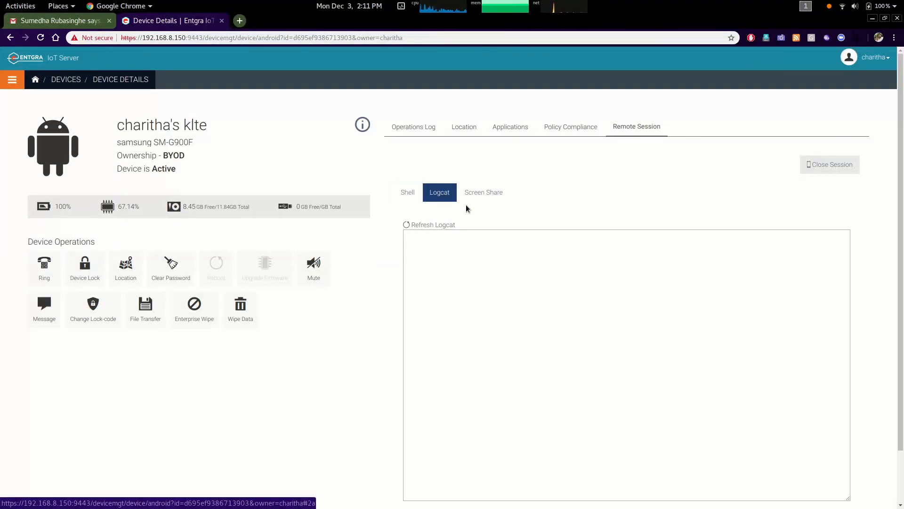
click(421, 226)
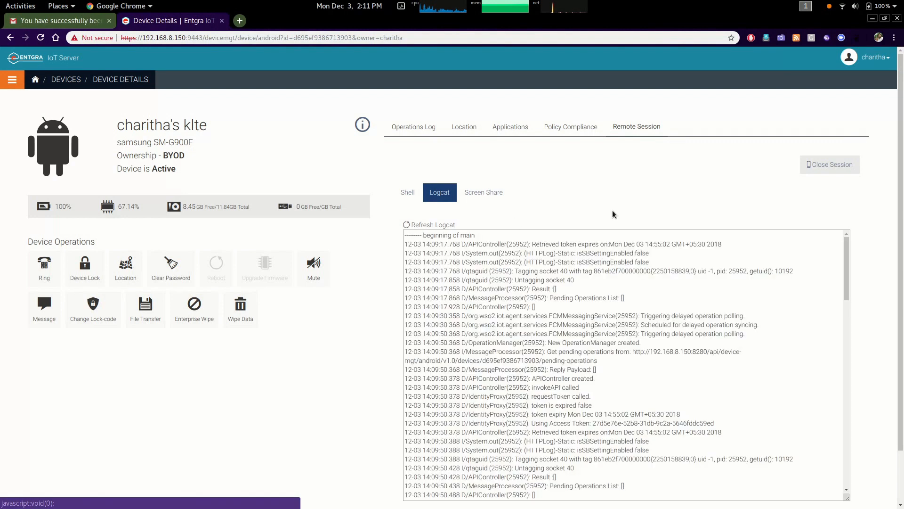
drag(846, 270, 850, 242)
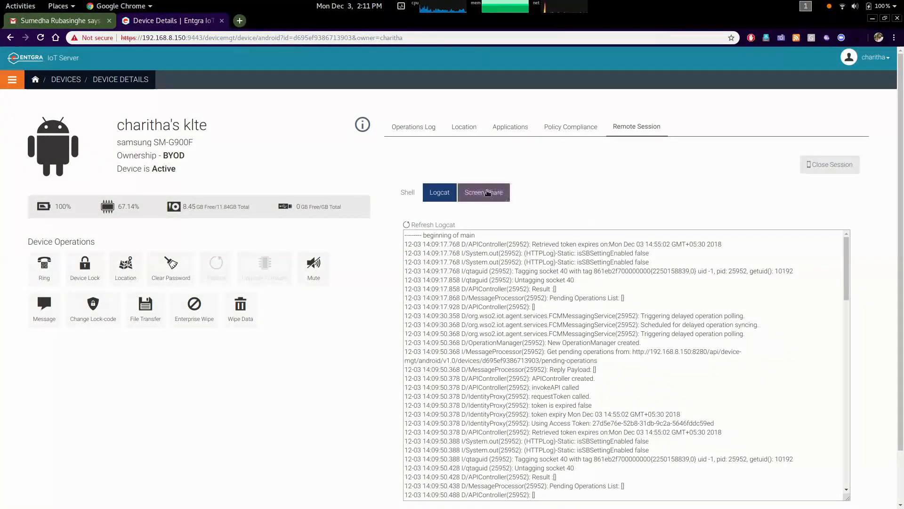
Start screen sharing and accept the screen capture prompt on the device
click(486, 195)
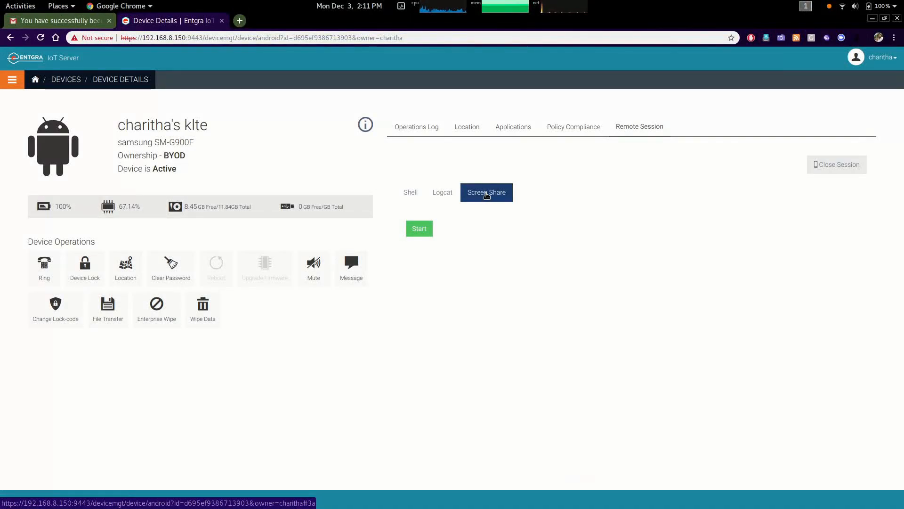
click(418, 228)
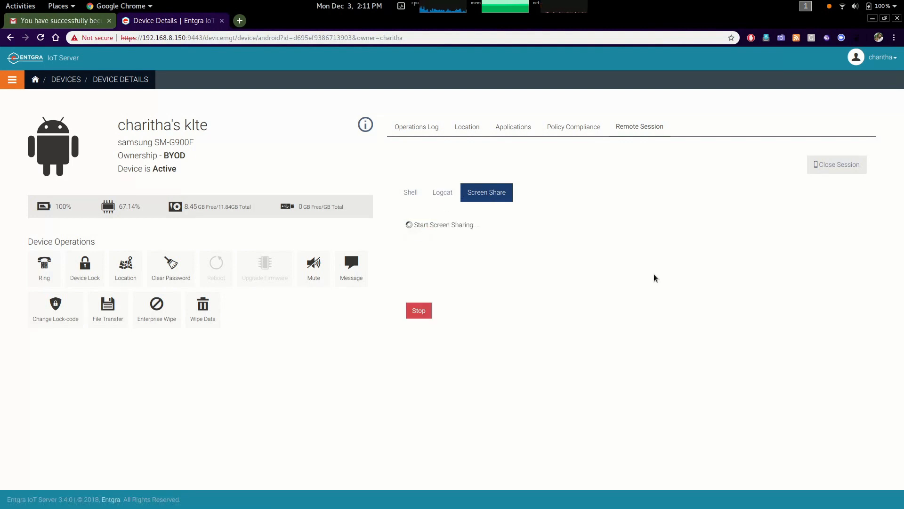
key(super)
click(758, 318)
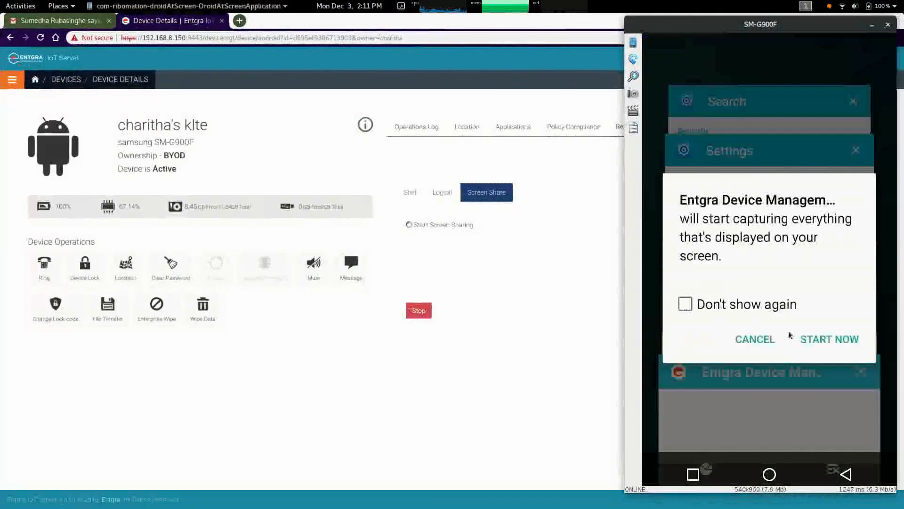
drag(758, 24, 187, 23)
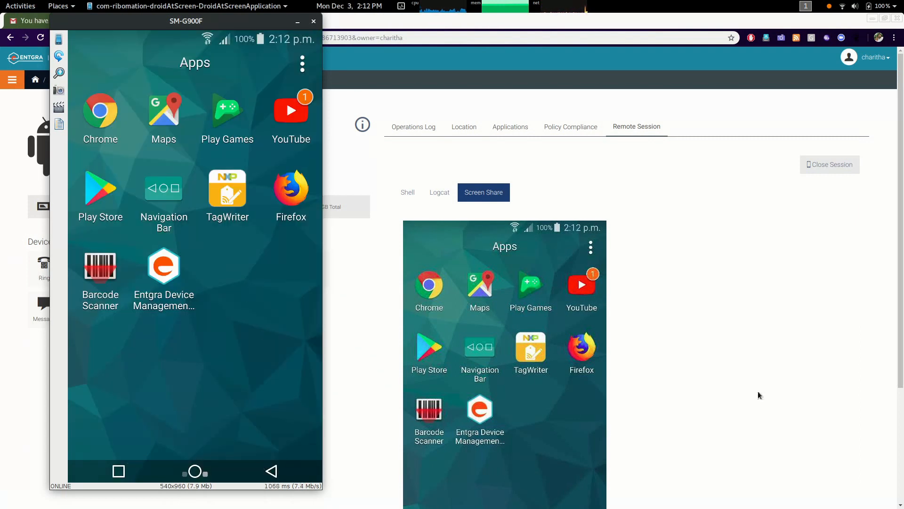
View the shared device screen, then close the remote session
scroll(758, 392, down, 3)
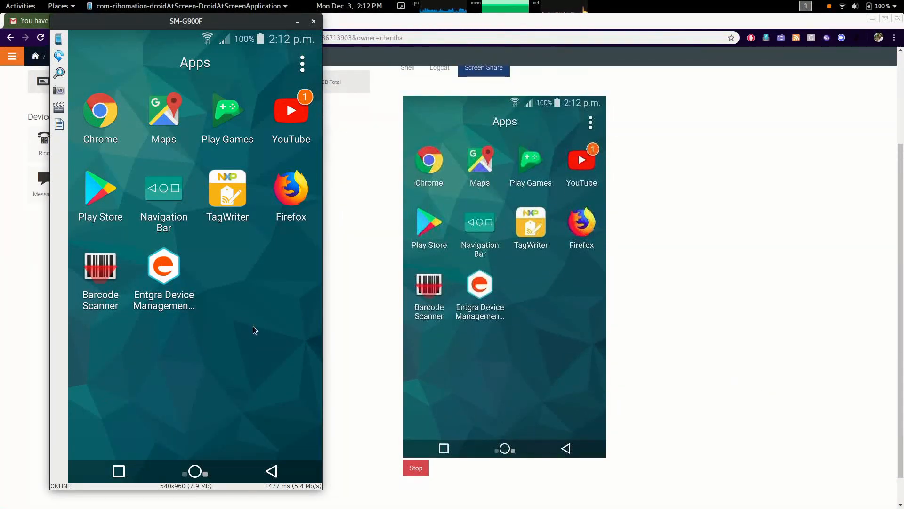
drag(252, 326, 354, 165)
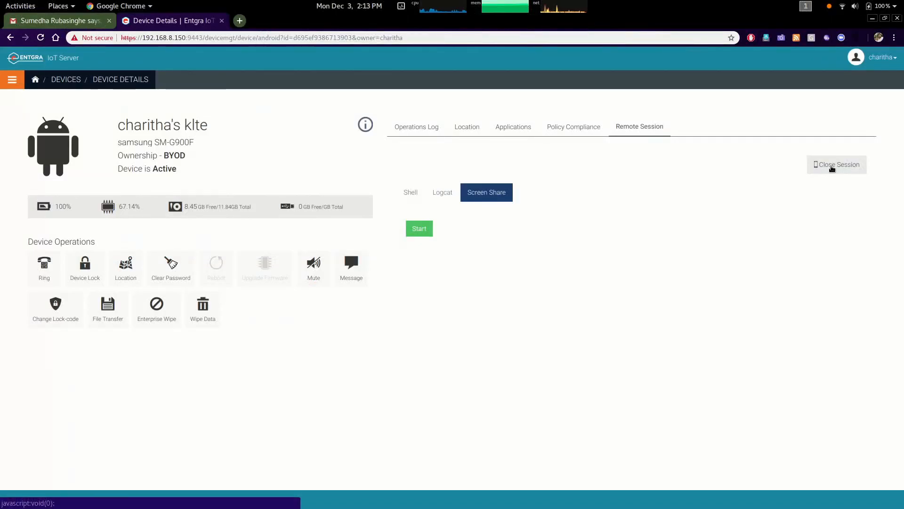
click(832, 166)
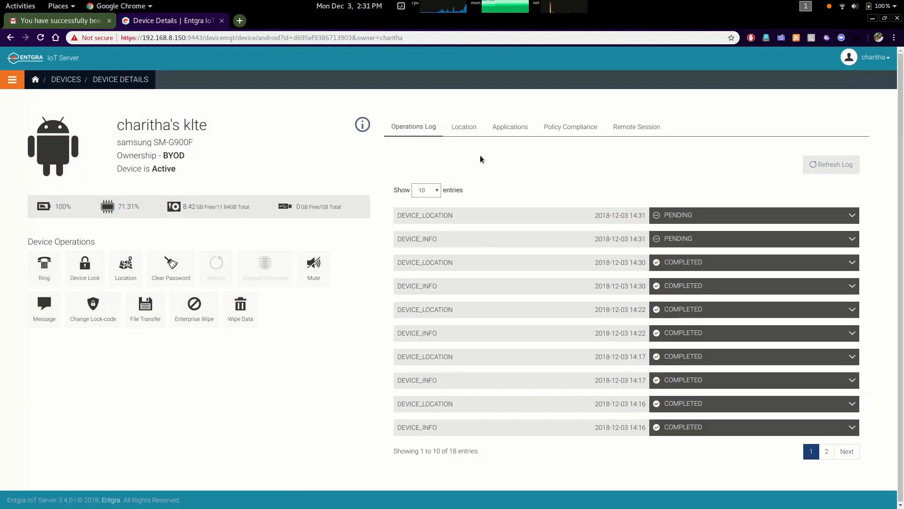
Add a geofence exit alert by drawing a rectangular area around the device's location and saving it as Office
click(464, 127)
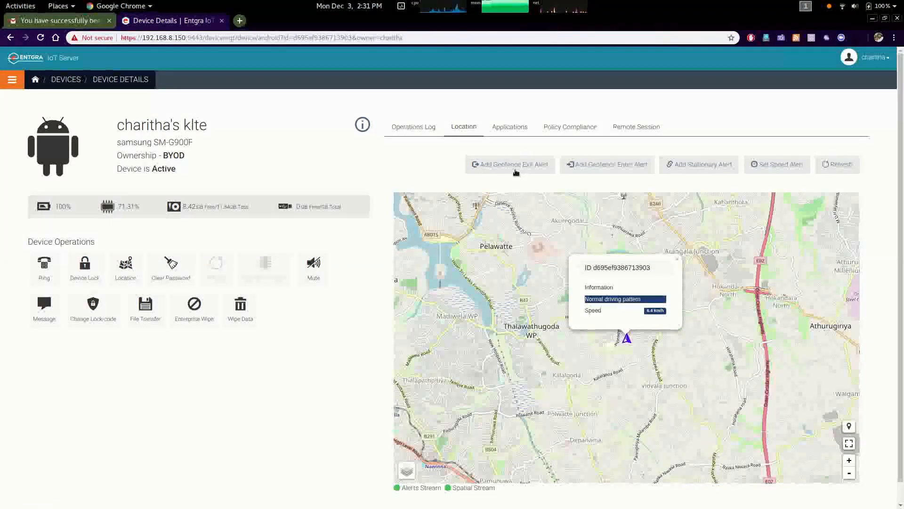
click(523, 169)
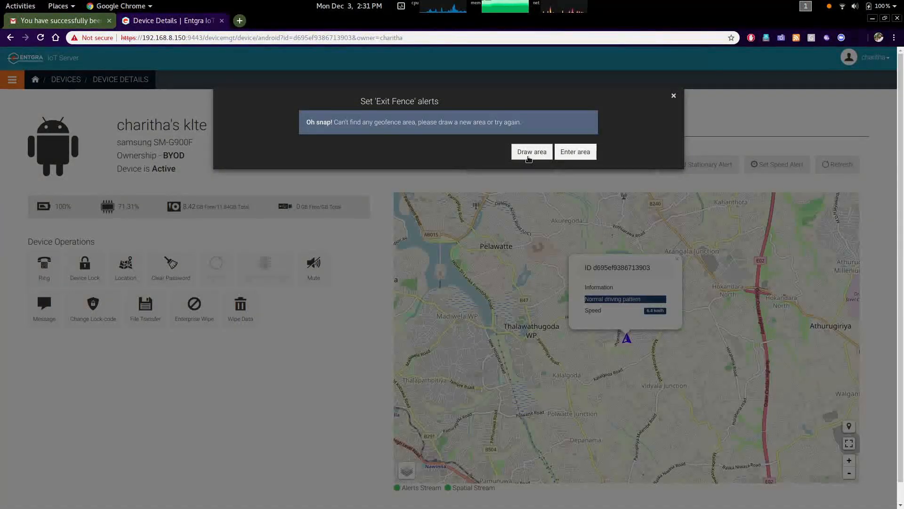
click(530, 151)
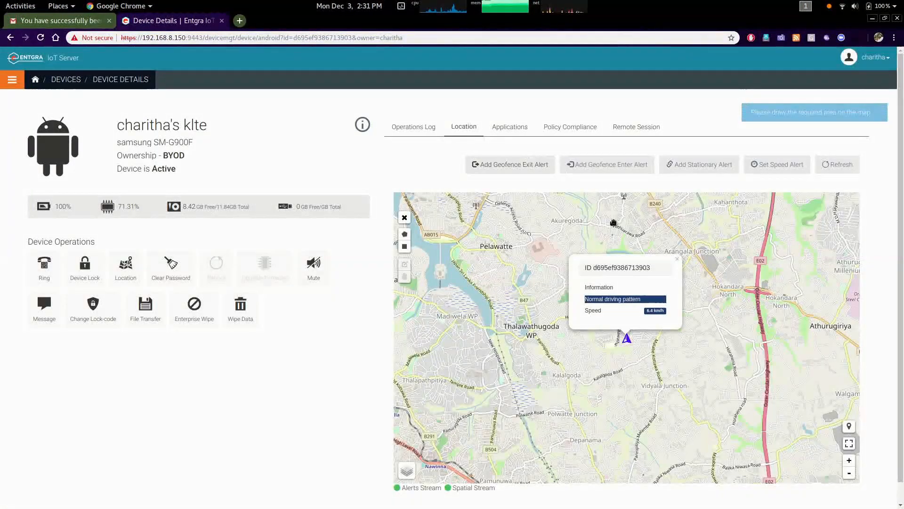
click(404, 247)
mouse_move(662, 359)
mouse_down()
mouse_move(628, 329)
mouse_move(597, 319)
mouse_up()
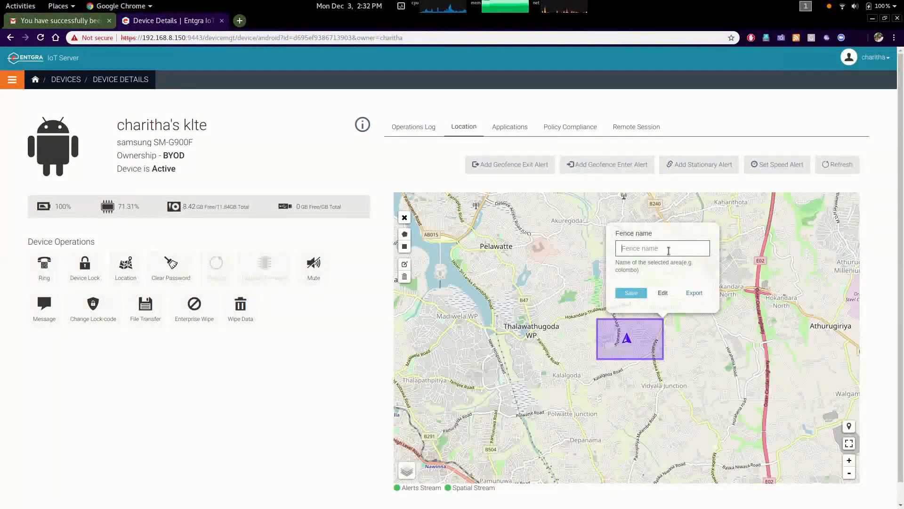
text(Office)
click(631, 292)
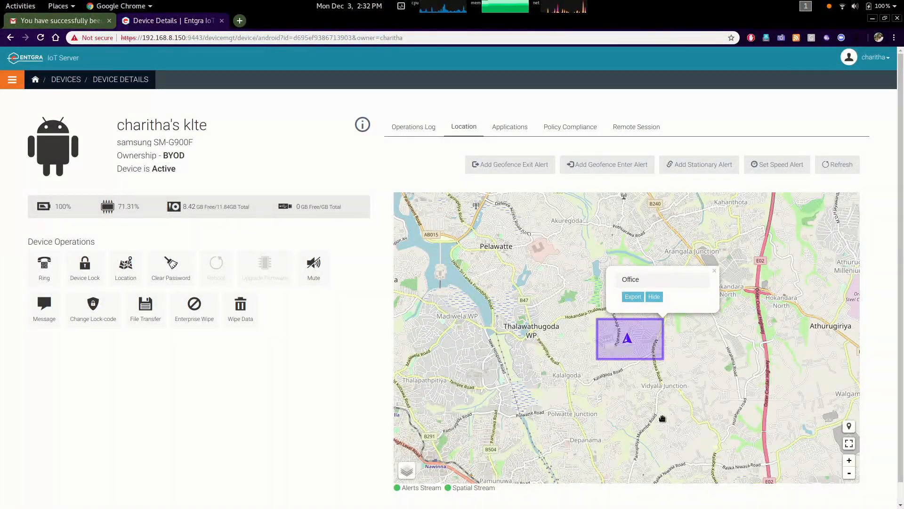
Move the device's fake GPS location outside the Office fence and dismiss the alert notification
key(super)
click(737, 287)
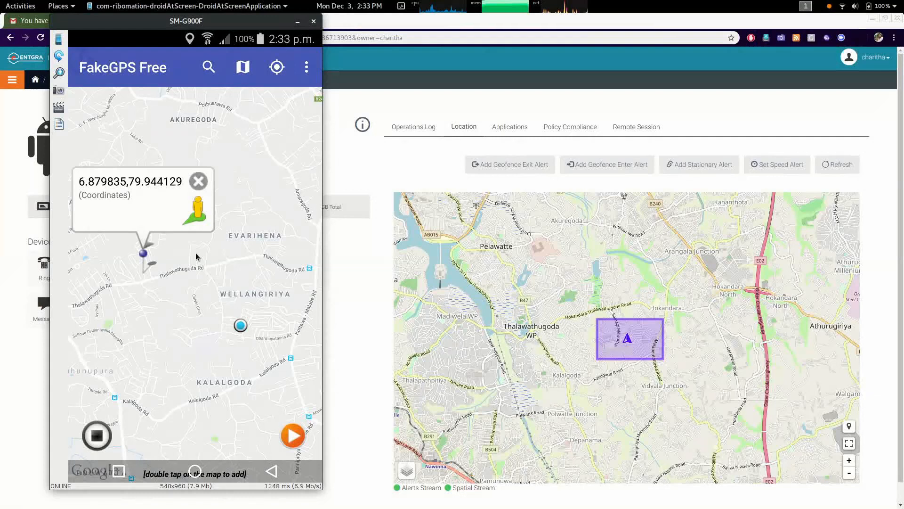
click(324, 181)
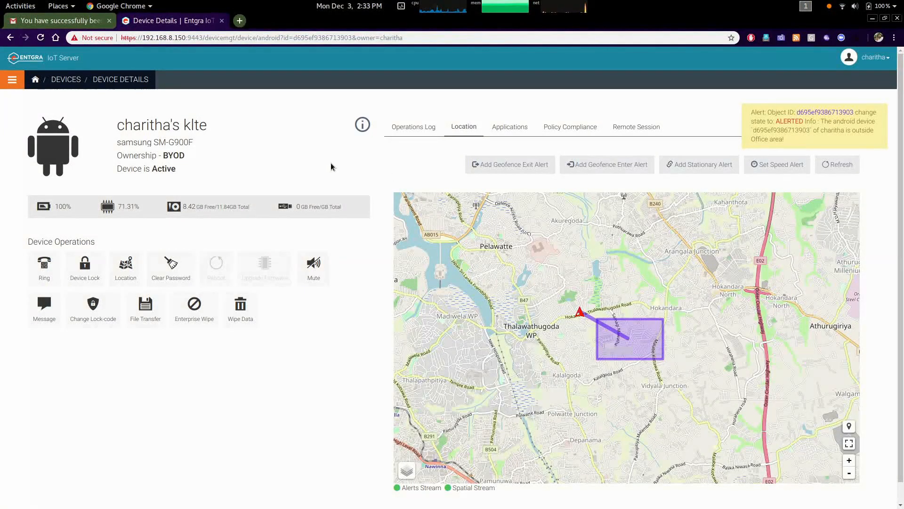
click(863, 141)
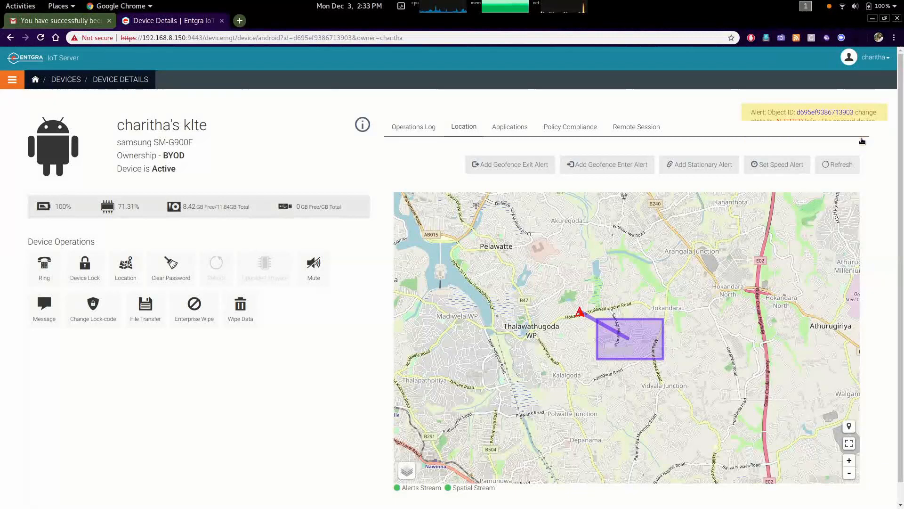
click(581, 317)
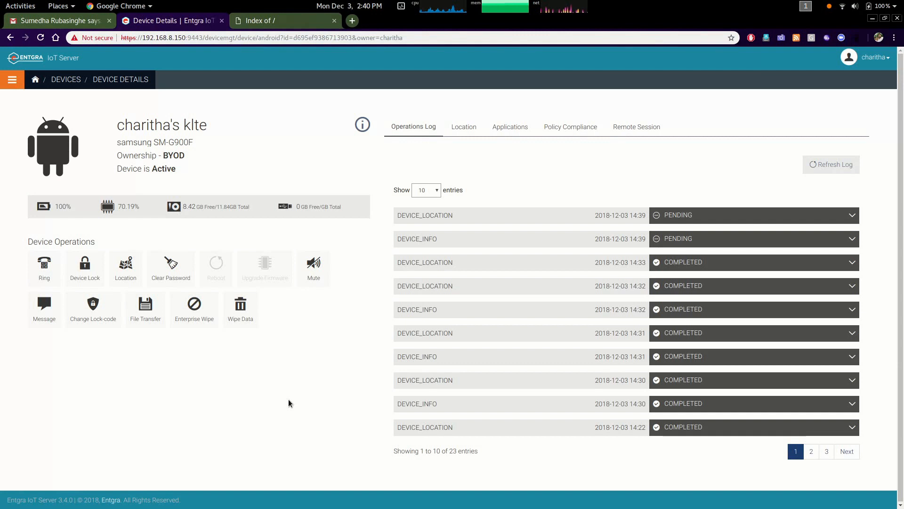
Open a File Transfer to the device and select the FTP protocol
click(146, 304)
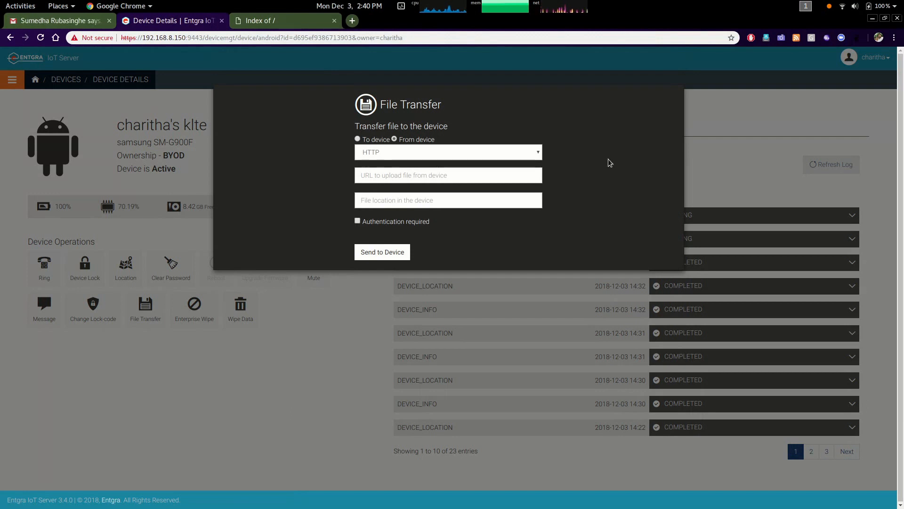
click(357, 139)
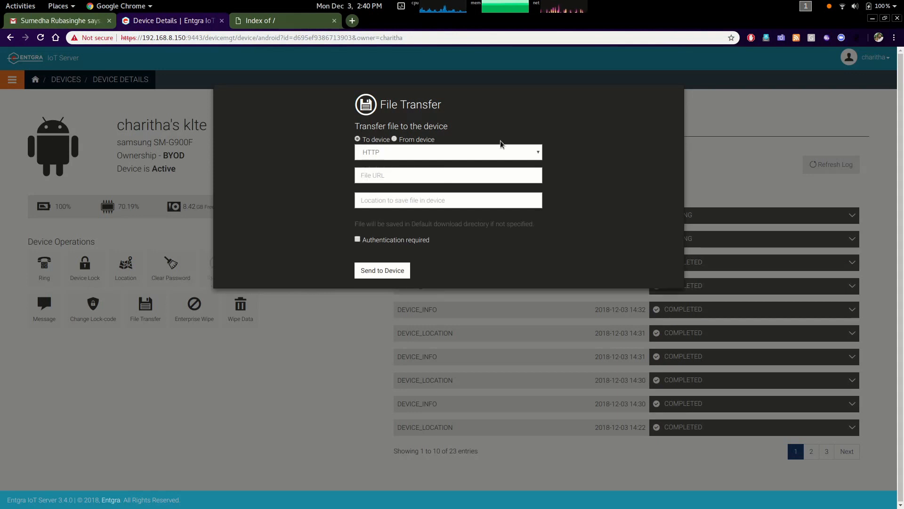
click(416, 152)
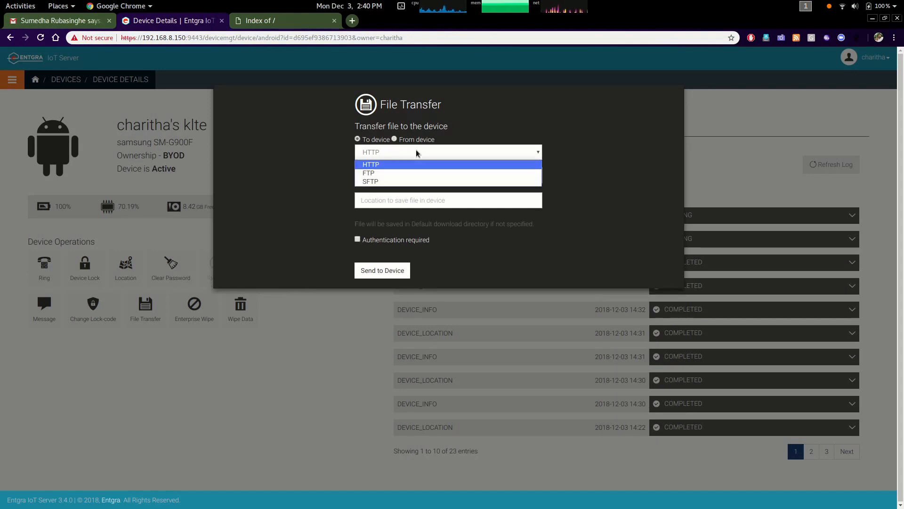
click(384, 174)
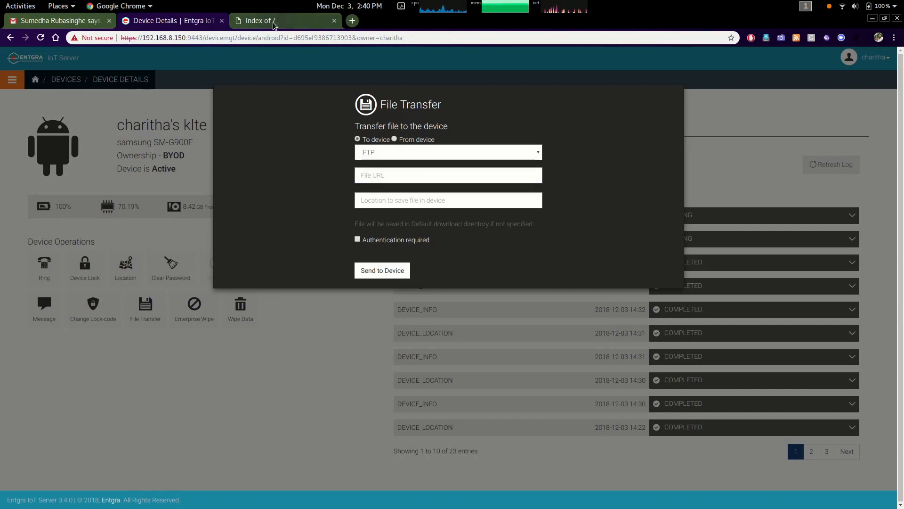
Paste the file URL ftp://192.168.8.150:2121/hello.txt into the transfer form
click(273, 21)
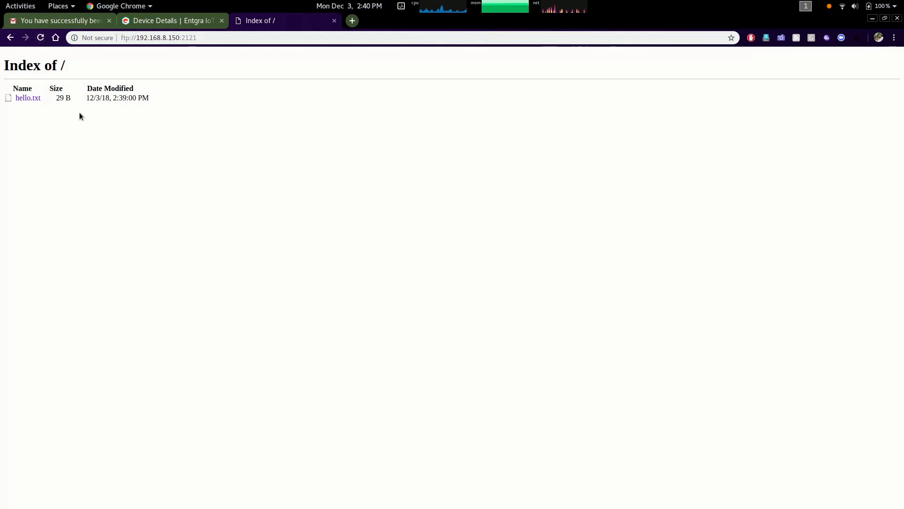
key(ctrl+Page_Up)
right_click(384, 174)
click(417, 238)
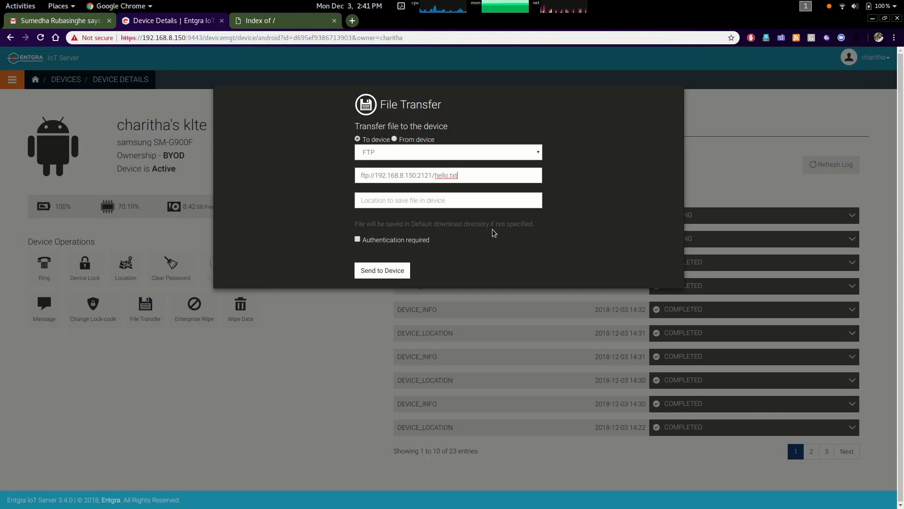
Send the hello.txt file to the device without authentication
click(357, 240)
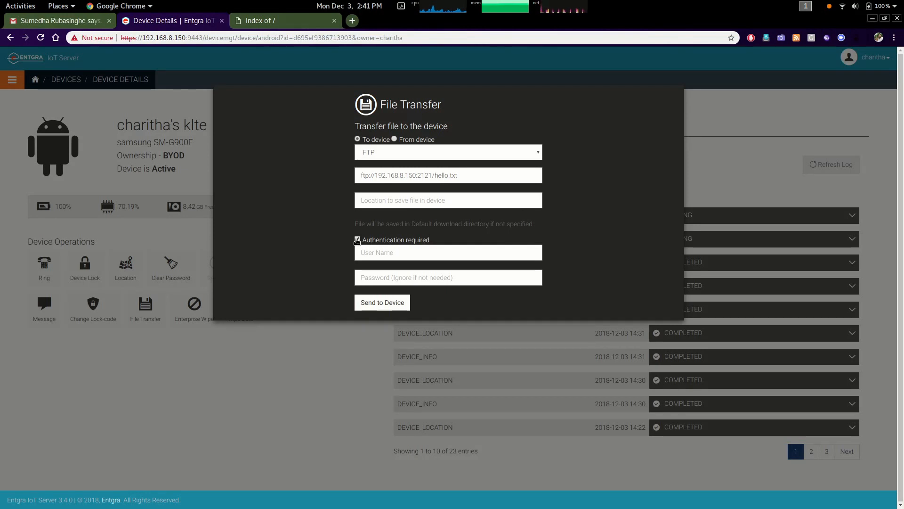
click(357, 240)
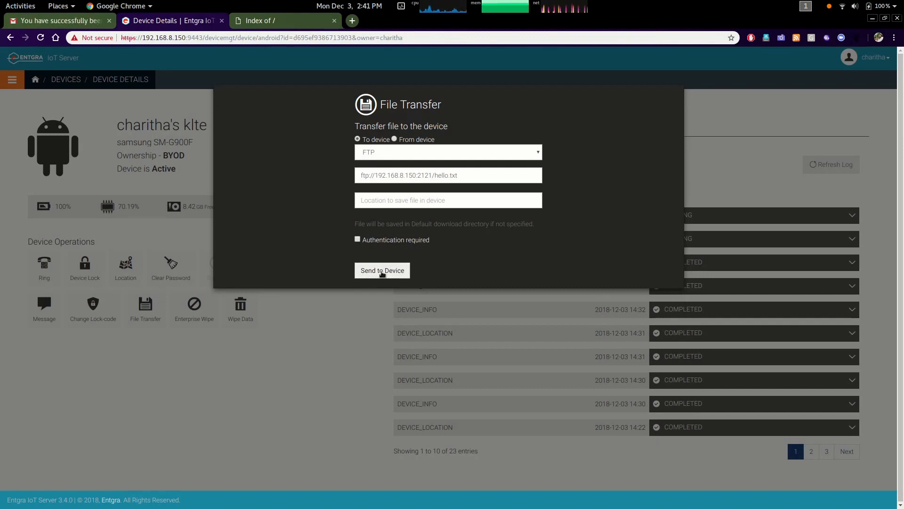
click(400, 275)
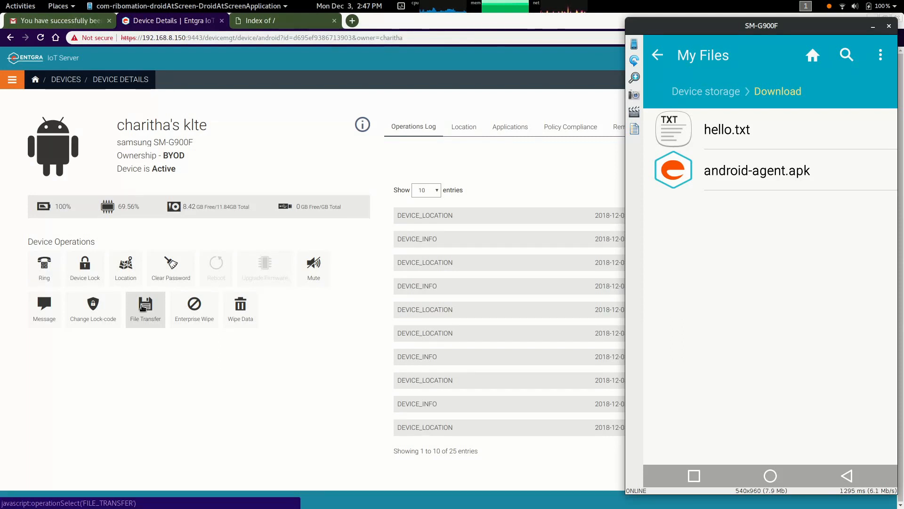
Check the FTP listing and the device's Download folder for the transferred hello.txt file
click(295, 20)
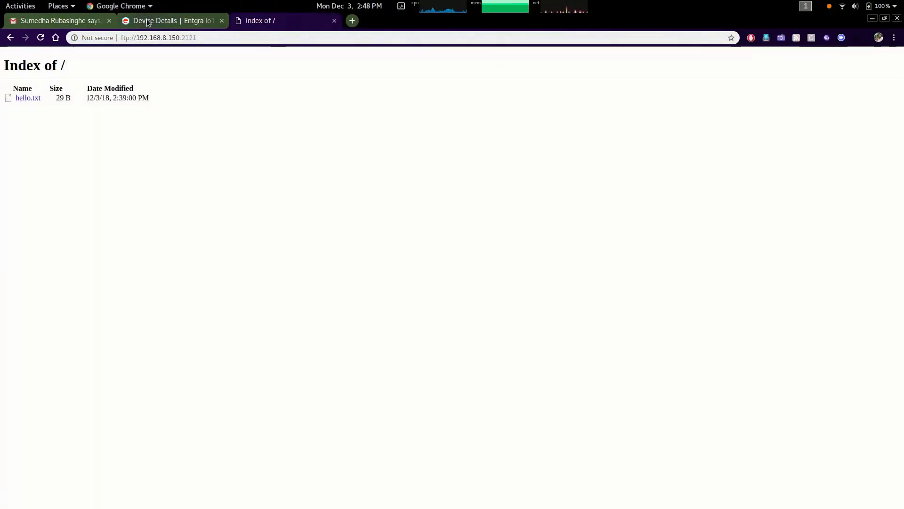
click(148, 22)
key(alt+Tab)
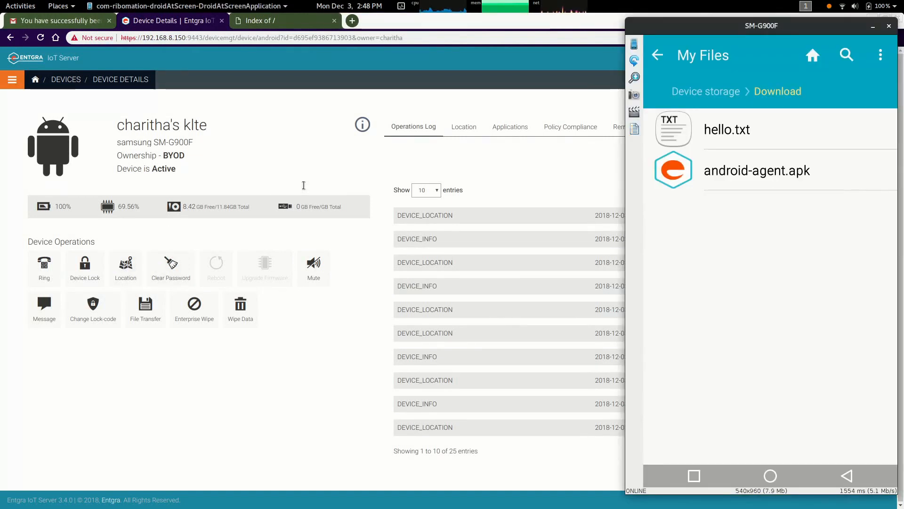
Open a File Transfer from the device over FTP and paste the file location /sdcard/Download/android-agent.apk
click(143, 314)
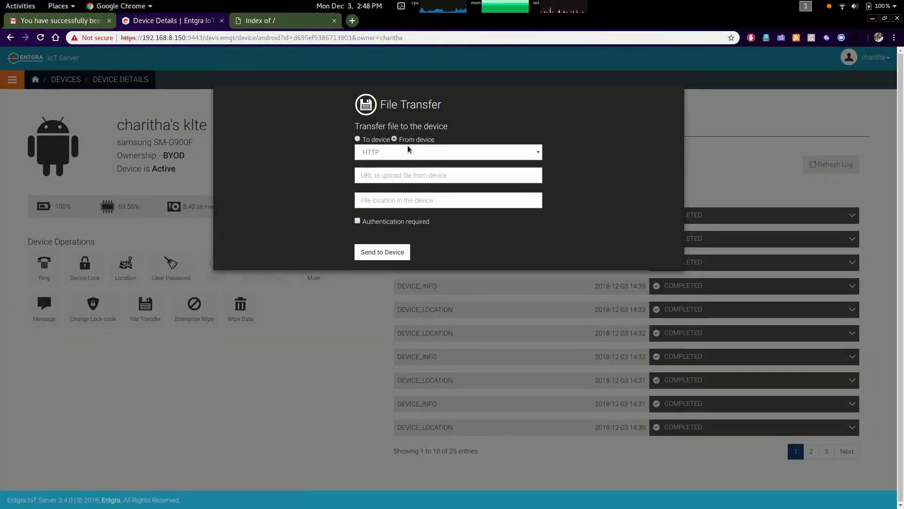
click(446, 151)
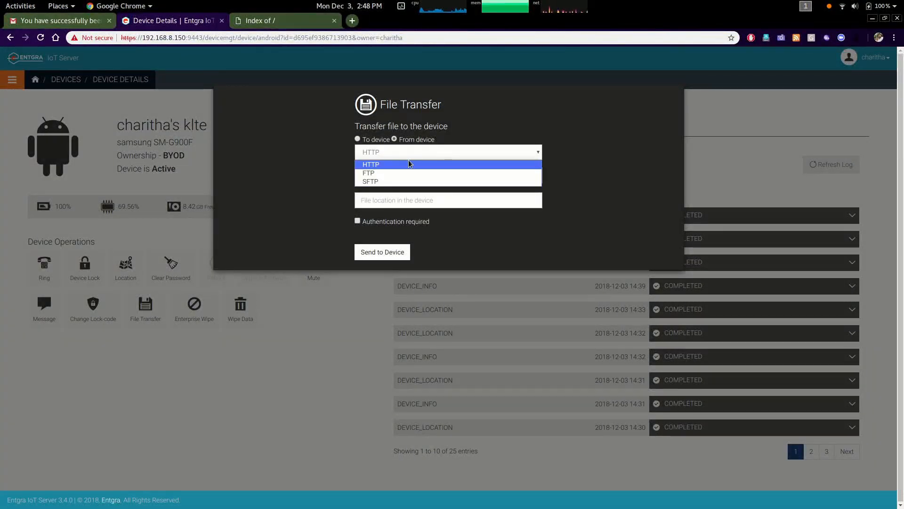
click(384, 173)
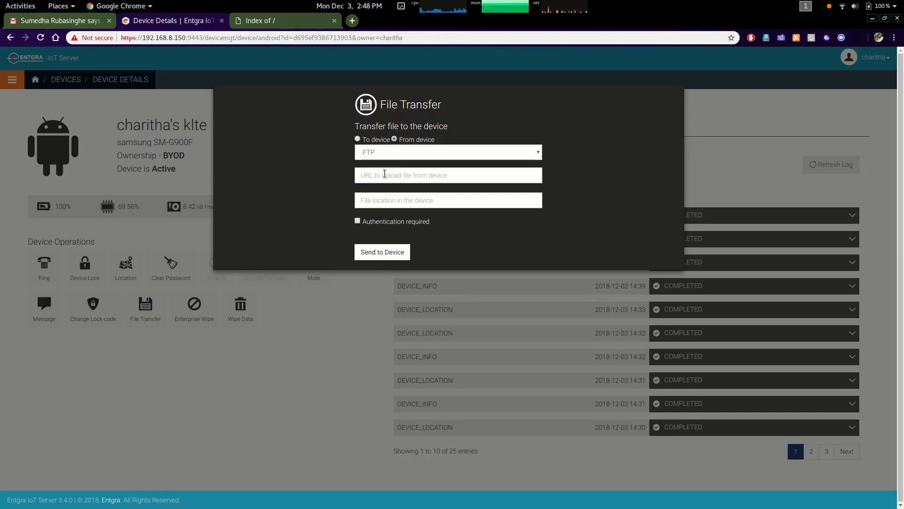
click(396, 202)
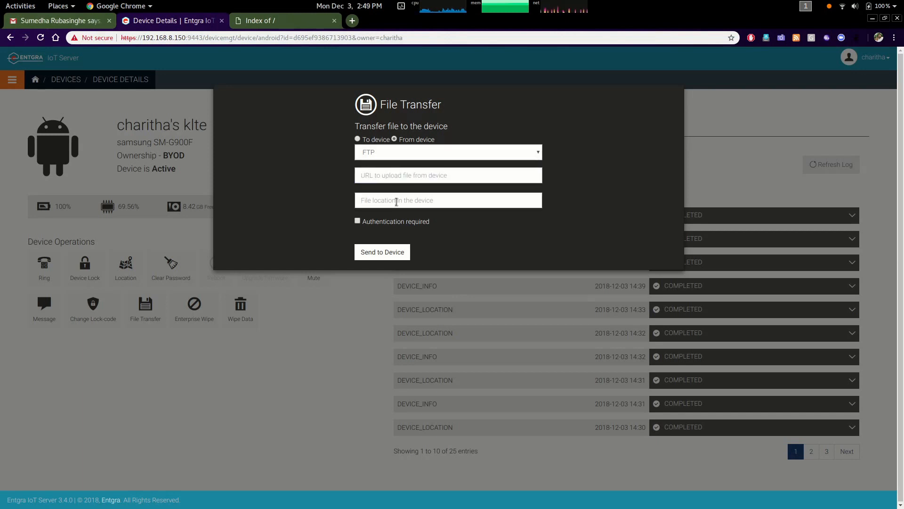
right_click(441, 199)
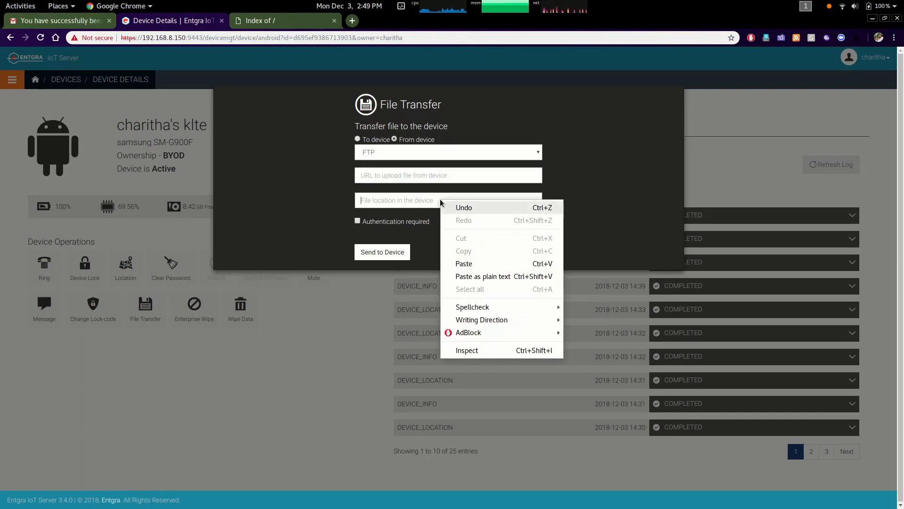
click(464, 264)
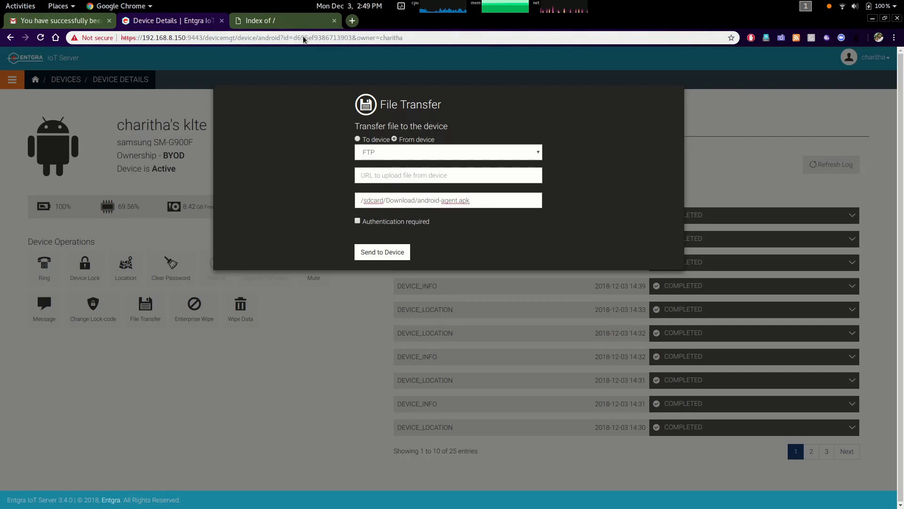
Copy the FTP server address and paste ftp://192.168.8.150:2121/ as the upload URL in the transfer form
click(283, 20)
drag(206, 37, 106, 31)
right_click(154, 41)
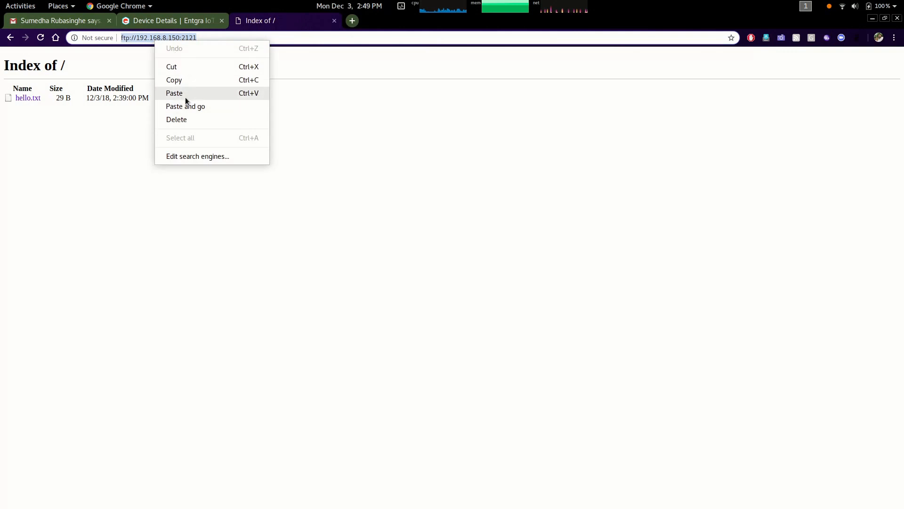
click(189, 80)
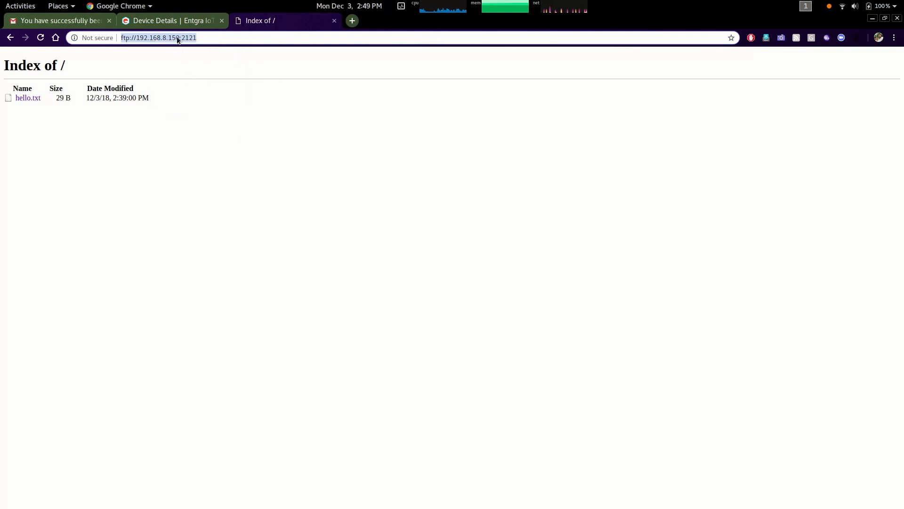
click(172, 20)
right_click(382, 175)
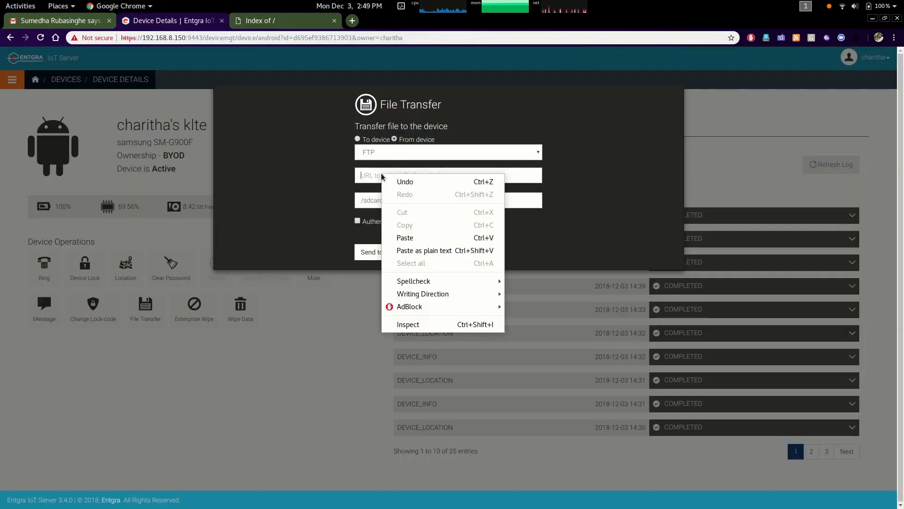
click(414, 238)
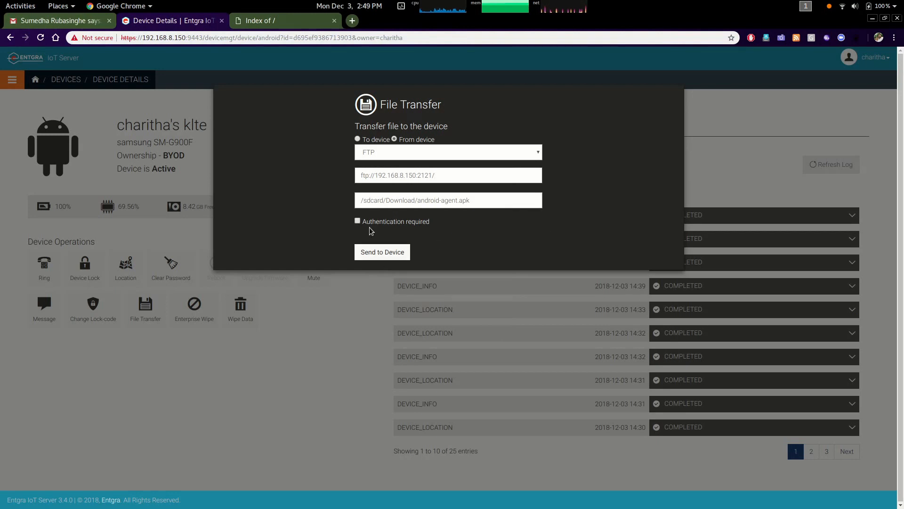
Send the file transfer request to the device and refresh the operations log
click(393, 258)
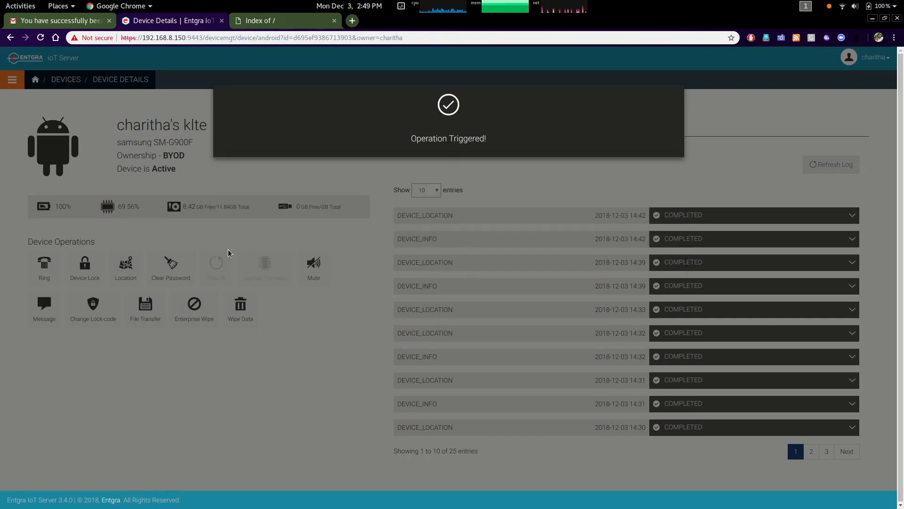
mouse_move(1, 0)
click(803, 252)
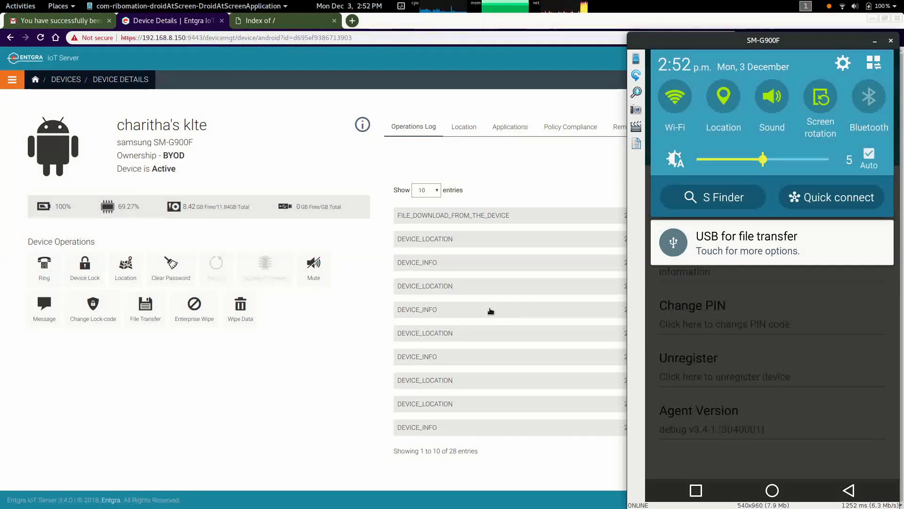
Reload the FTP server listing to check for the uploaded android-agent.apk, then return to the device details
click(260, 20)
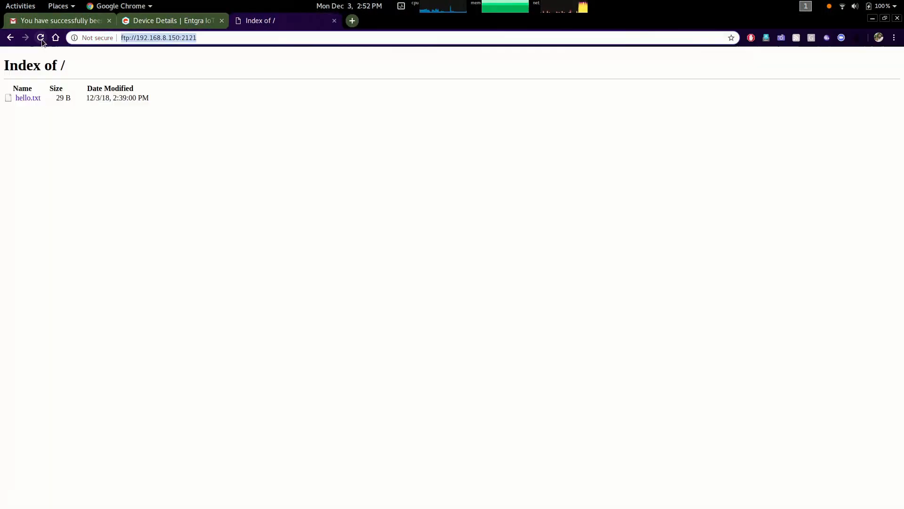
click(41, 38)
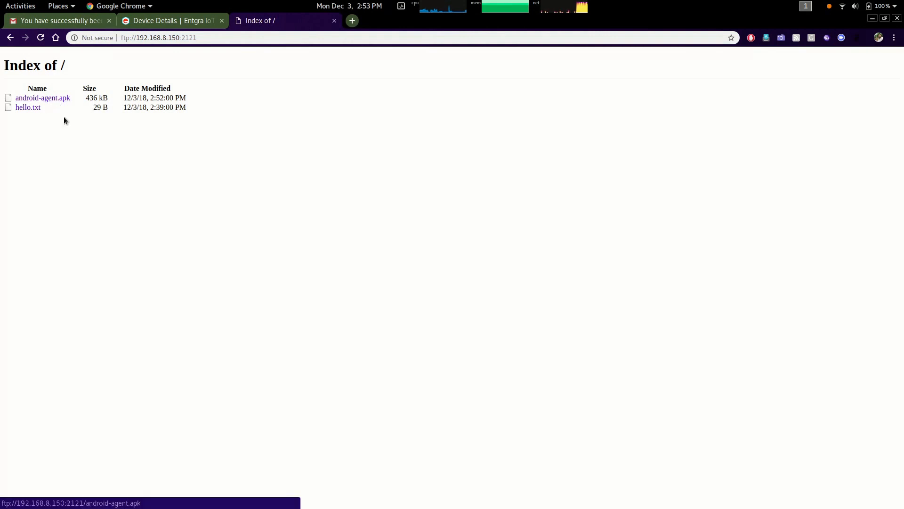
click(41, 38)
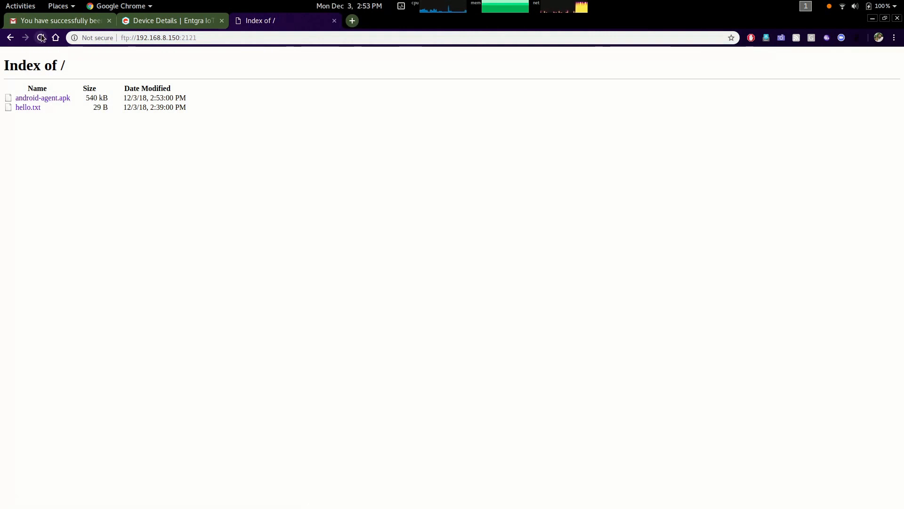
key(ctrl+Page_Up)
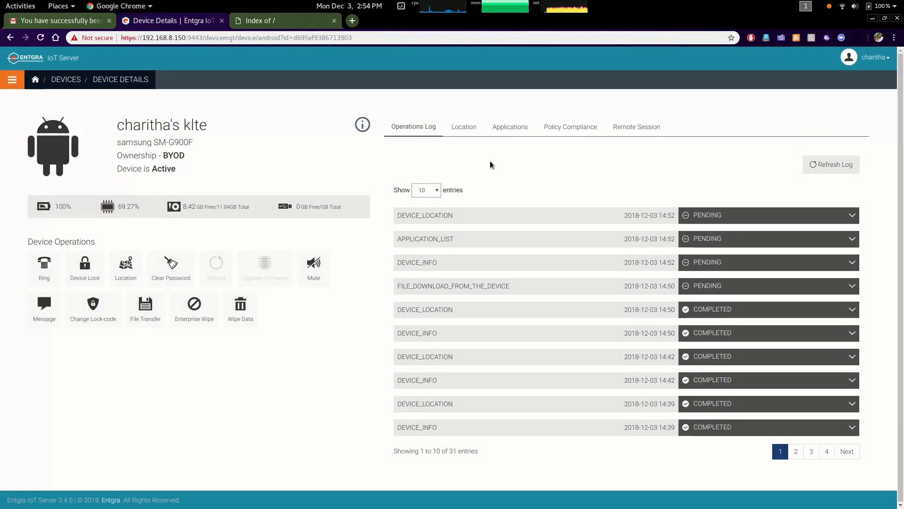
Sign out and log back in with the admin username and password
click(862, 57)
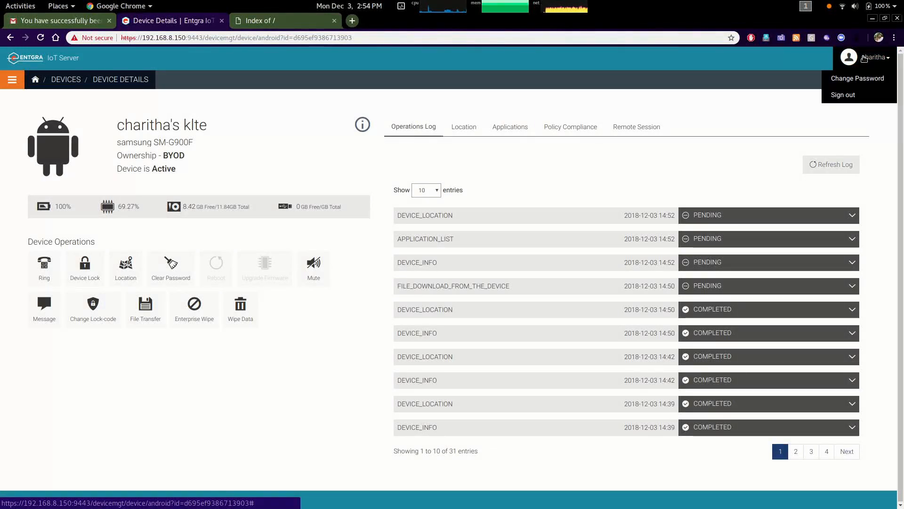
click(848, 95)
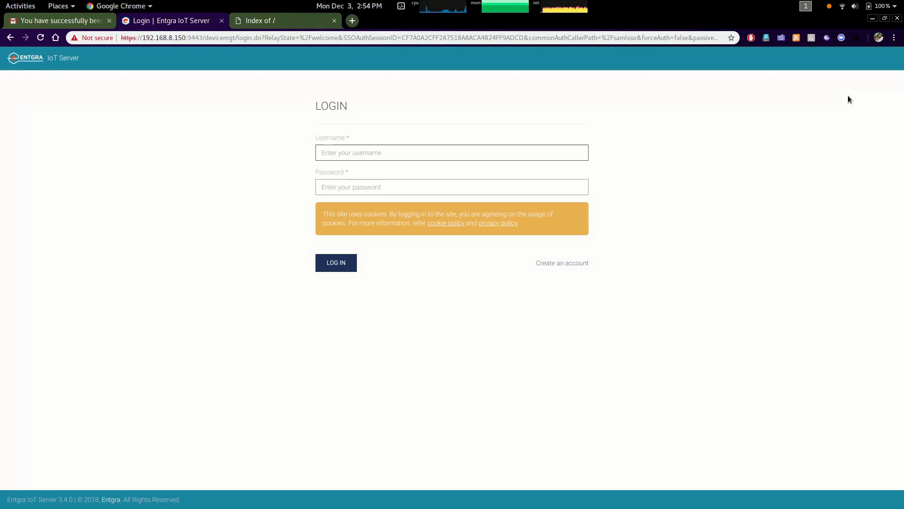
text(admin)
key(Tab)
text(admin)
key(Return)
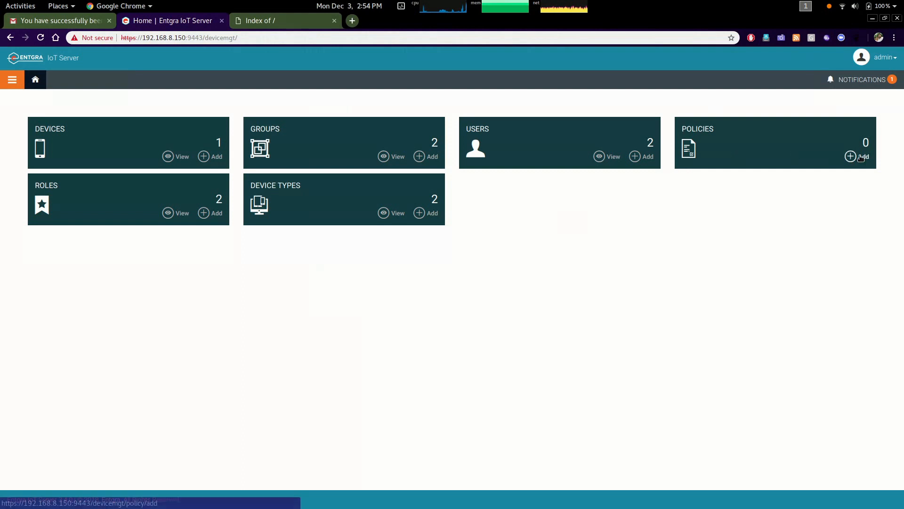
Start adding a new Android policy and browse its profile configuration sections
click(860, 159)
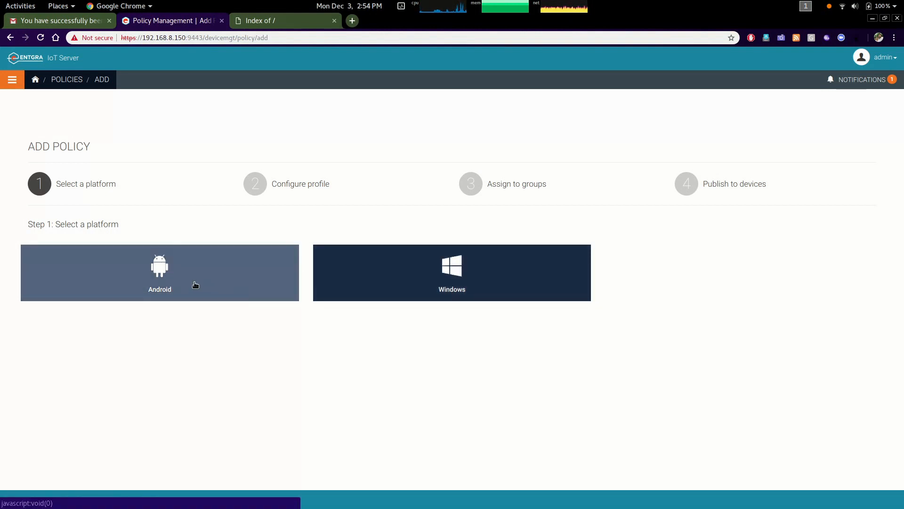
click(178, 281)
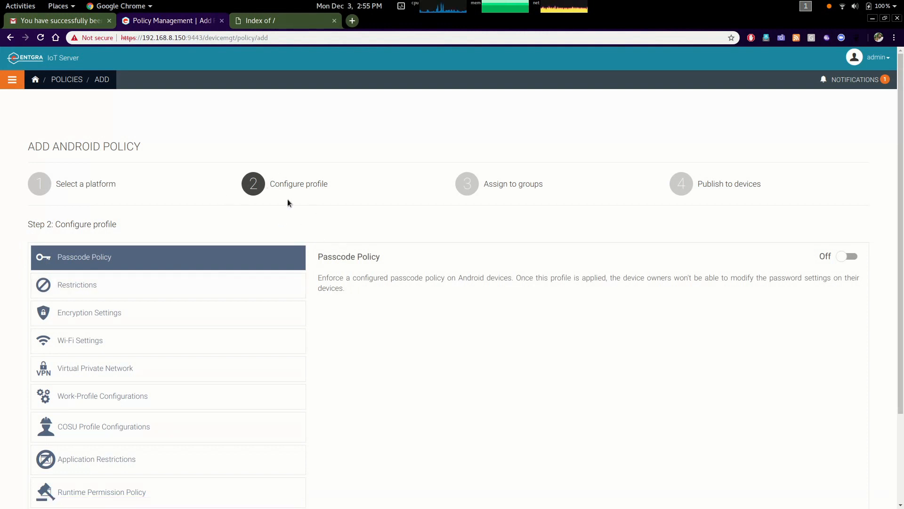
scroll(379, 369, down, 4)
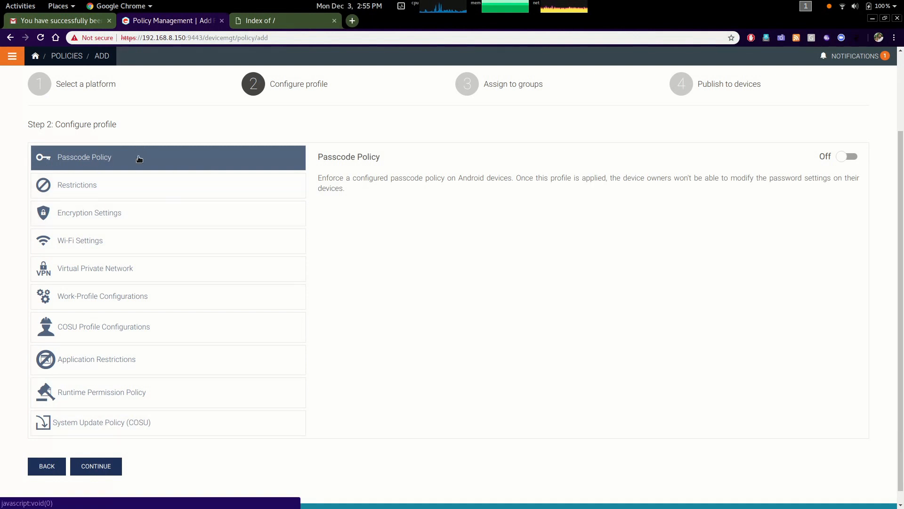
click(137, 186)
click(152, 219)
click(157, 249)
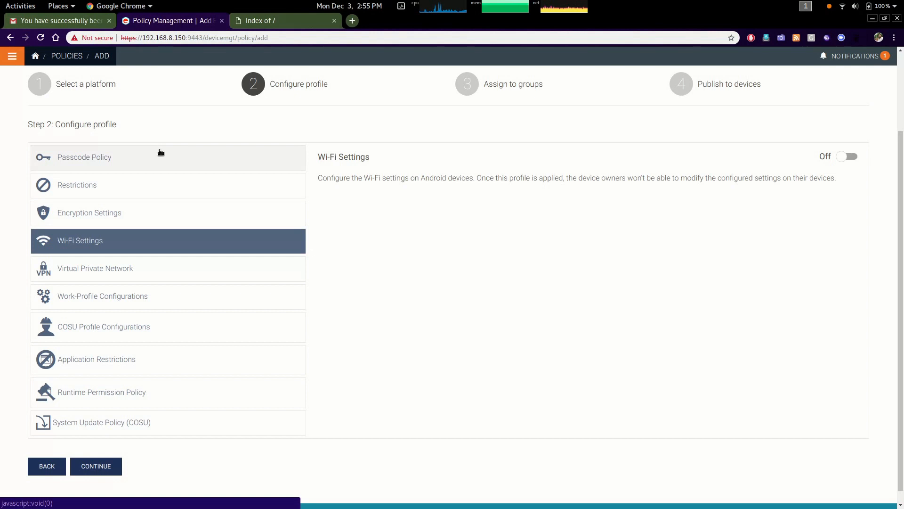
click(161, 162)
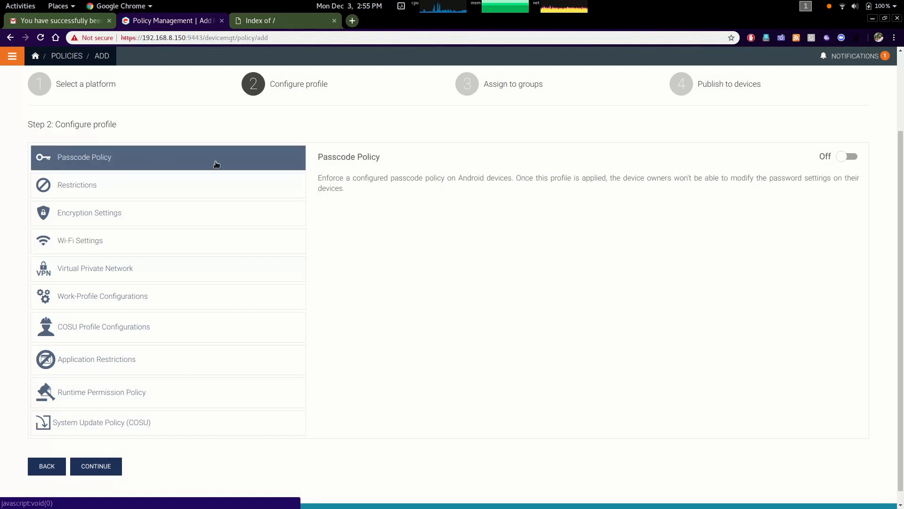
Switch the Passcode Policy profile on and back off
click(850, 157)
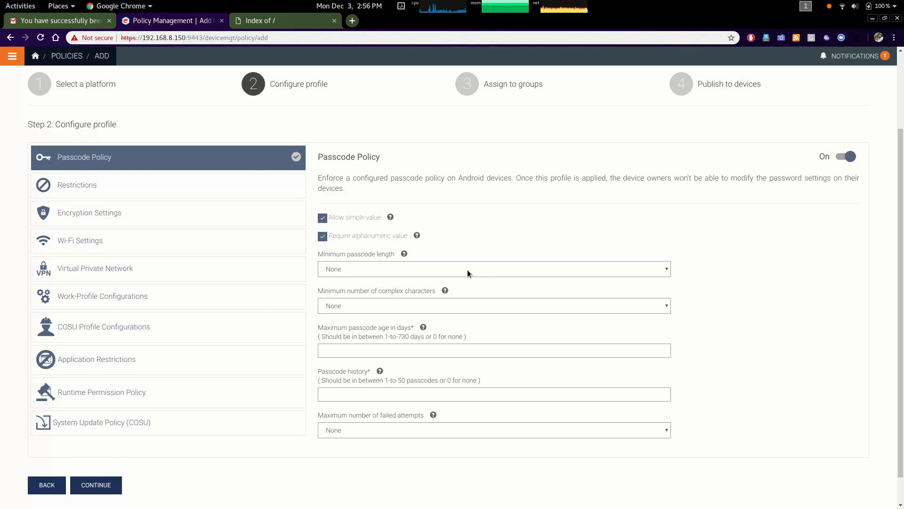
click(83, 187)
click(222, 162)
click(212, 184)
Enable the Restrictions profile and scroll through its restriction options
click(851, 160)
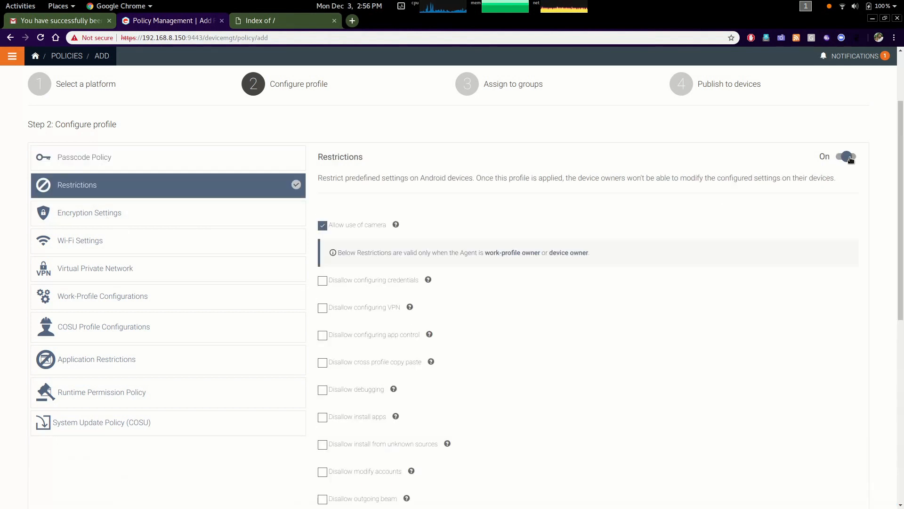
scroll(450, 405, down, 1)
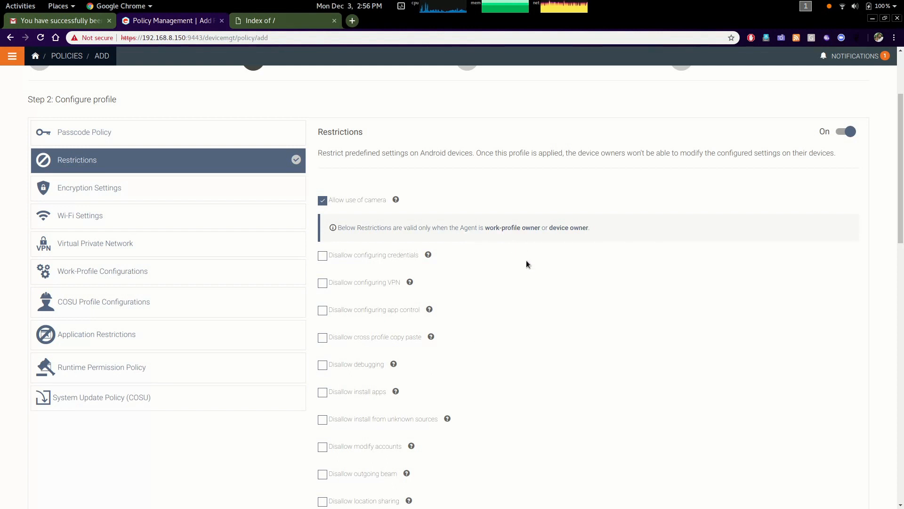
scroll(536, 358, down, 6)
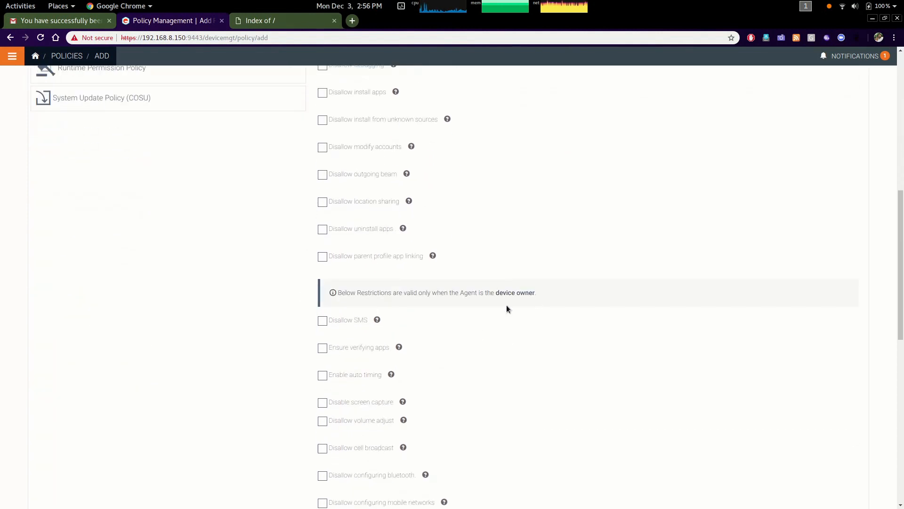
scroll(509, 362, down, 3)
scroll(496, 352, down, 6)
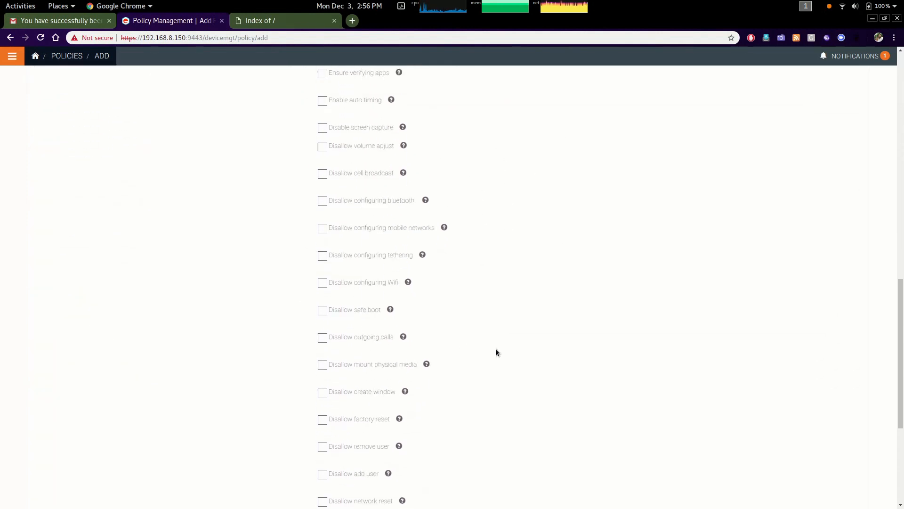
scroll(495, 352, down, 2)
scroll(495, 352, up, 10)
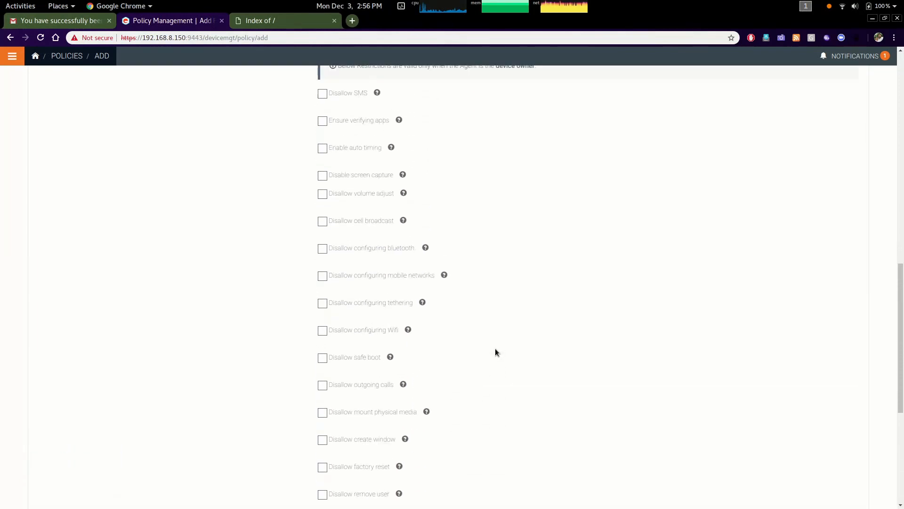
scroll(496, 351, up, 6)
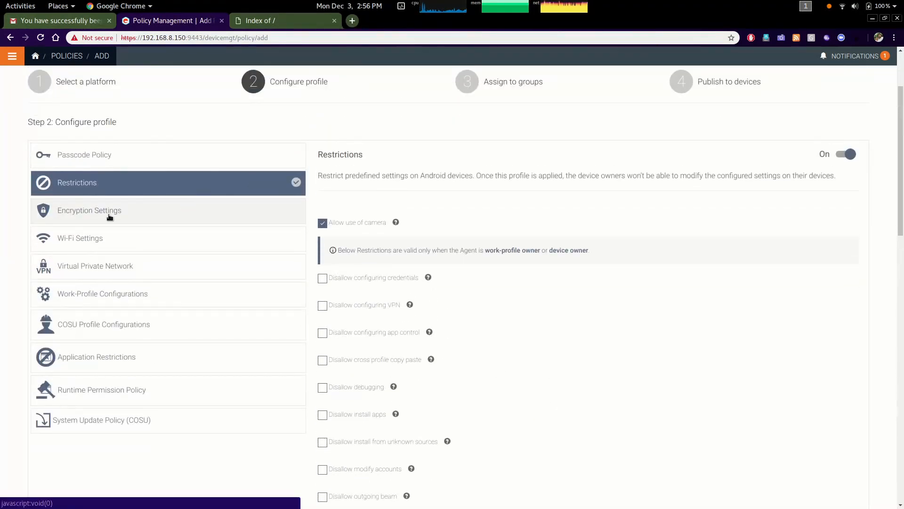
Switch the Encryption Settings profile on and back off
click(110, 215)
click(847, 155)
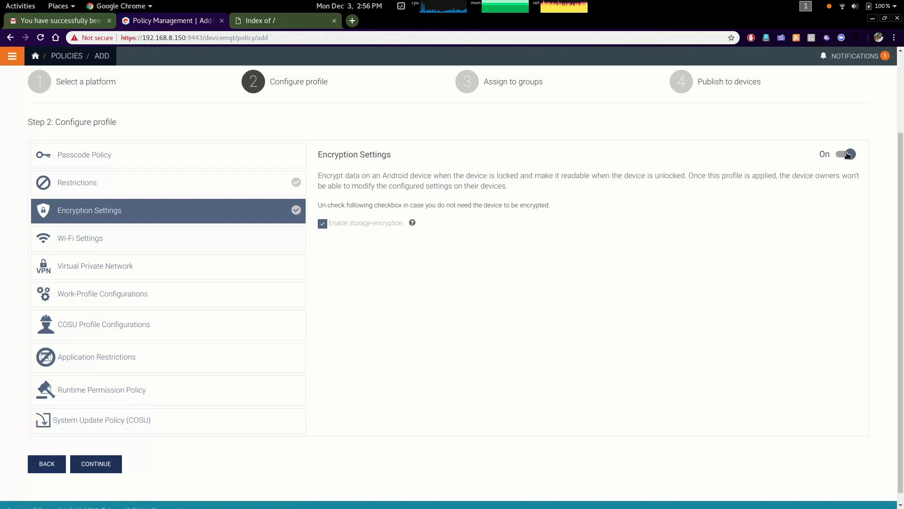
click(848, 156)
Switch the Wi-Fi Settings profile on and back off
click(106, 236)
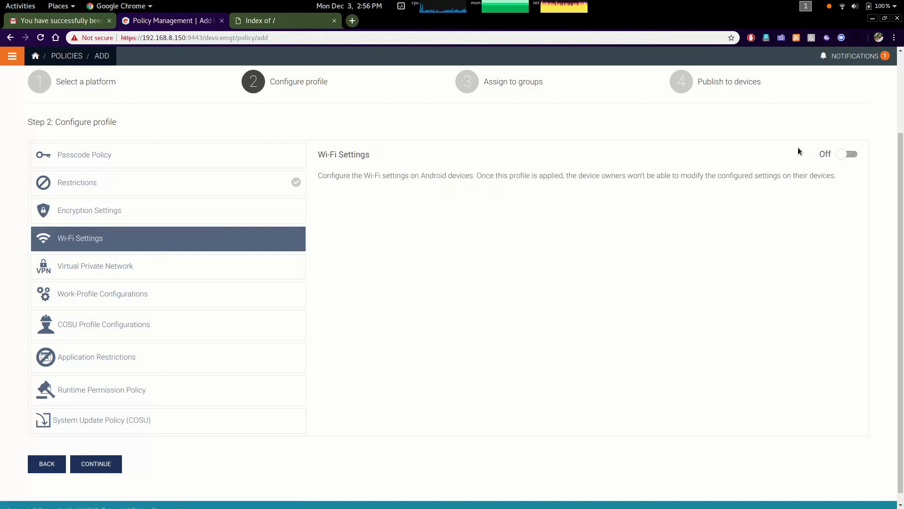
click(849, 155)
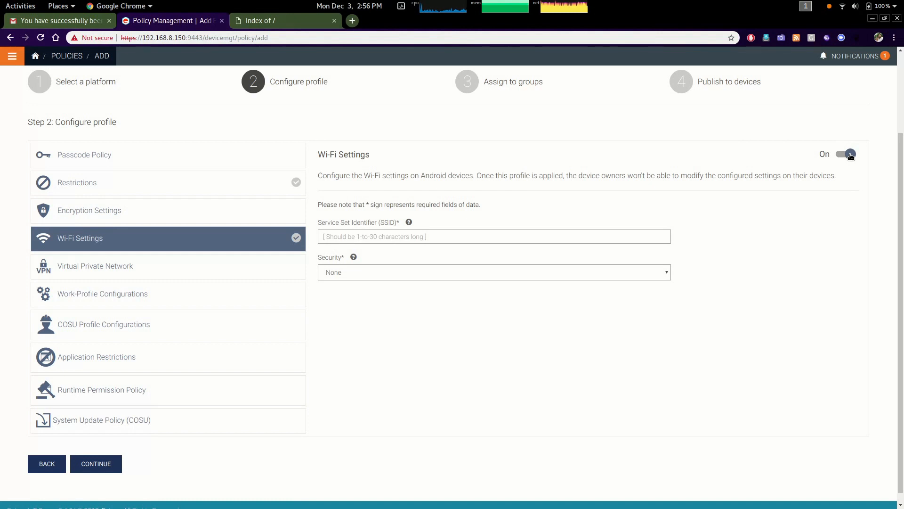
click(850, 154)
Browse the Virtual Private Network, Work-Profile Configurations and COSU Profile Configurations profiles
click(179, 273)
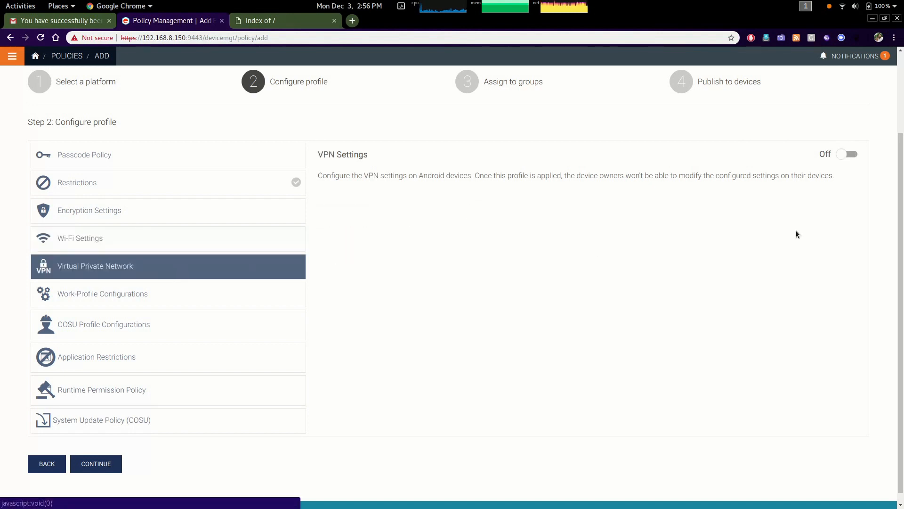
click(134, 297)
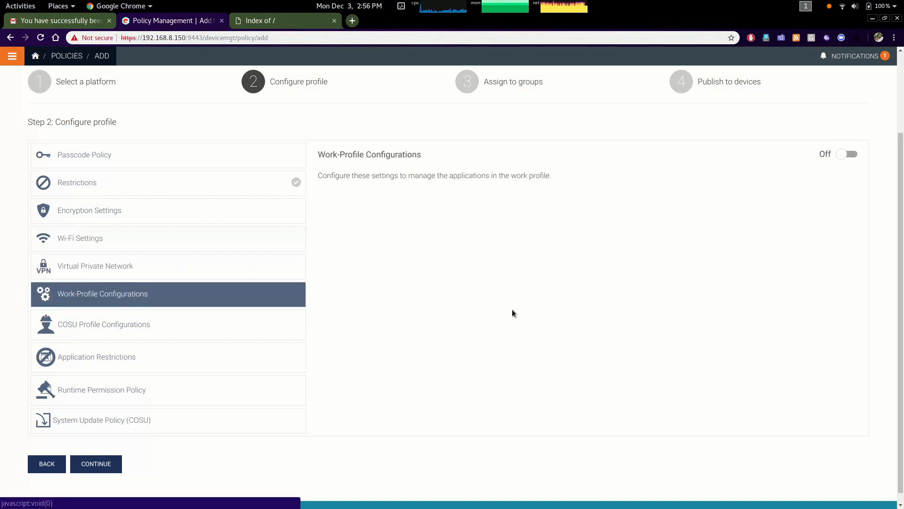
click(107, 336)
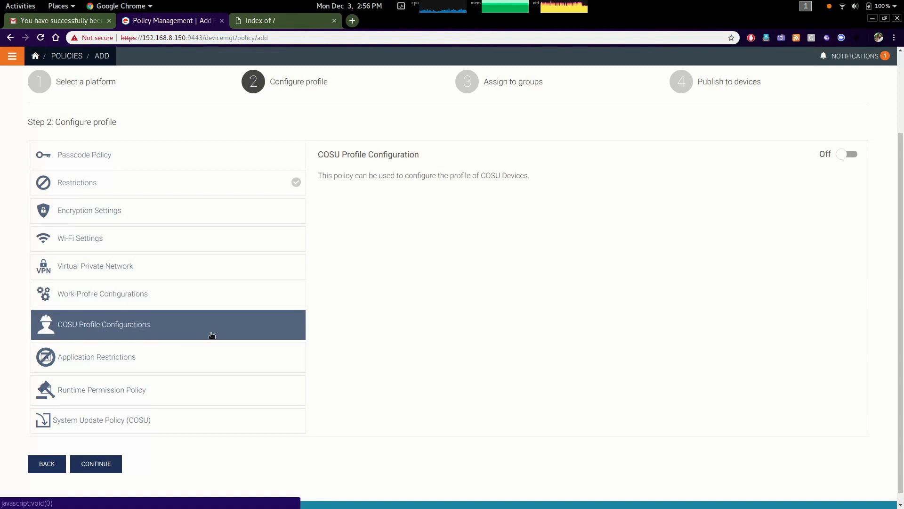
Switch the Application Restrictions profile on, pick White List as its type, and switch it back off
click(89, 363)
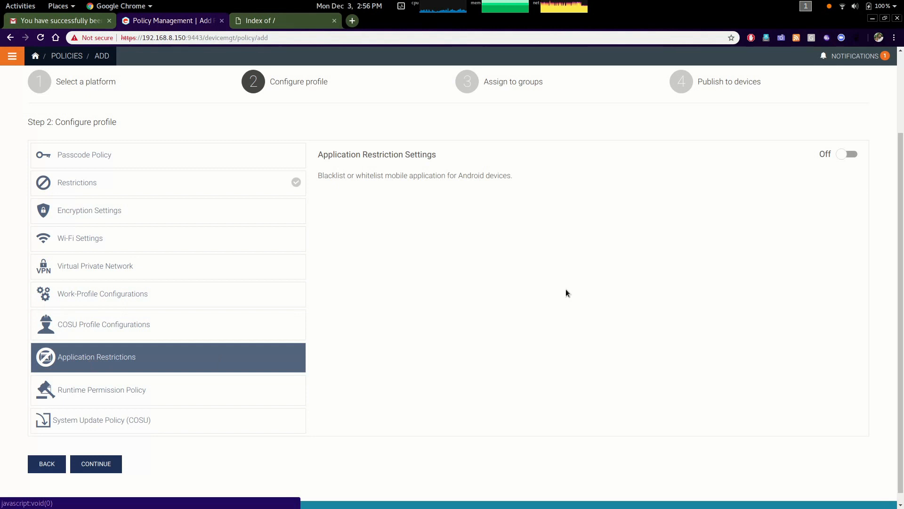
click(841, 155)
click(400, 220)
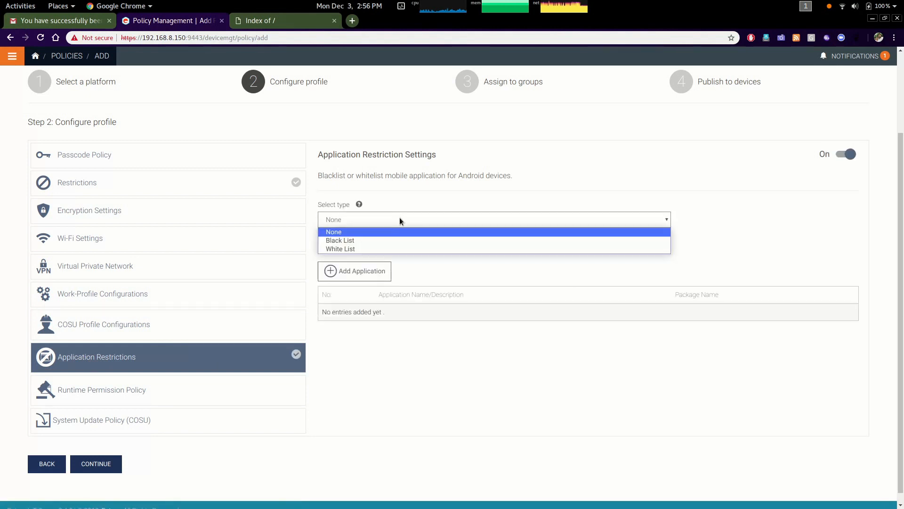
click(399, 250)
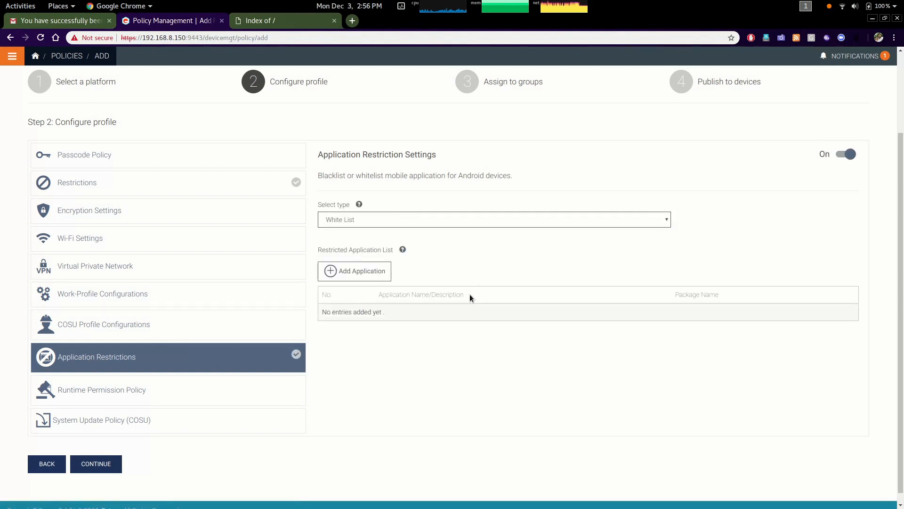
click(858, 164)
Switch the Runtime Permission Policy profile on and back off
click(103, 404)
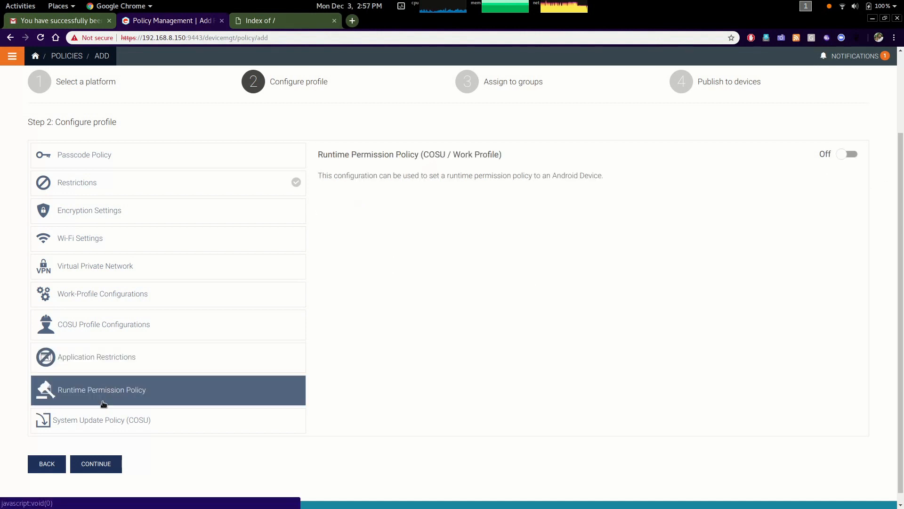
click(851, 155)
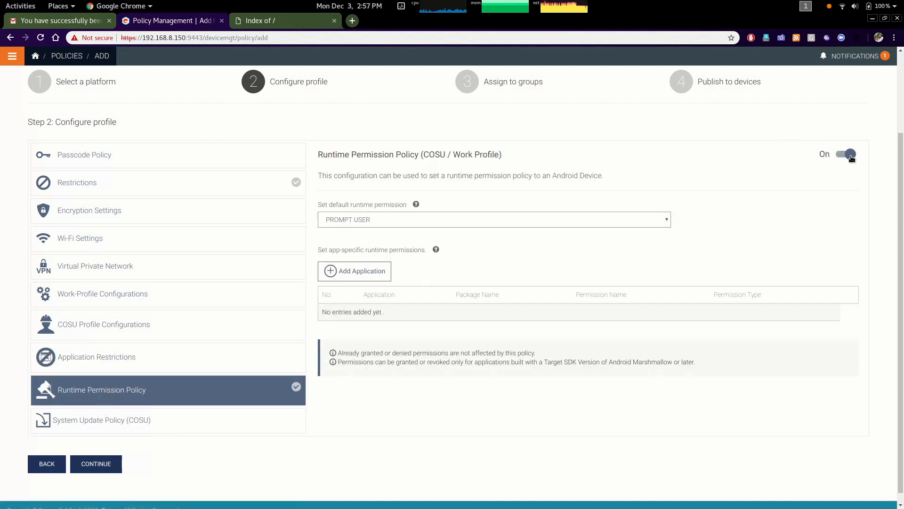
click(851, 155)
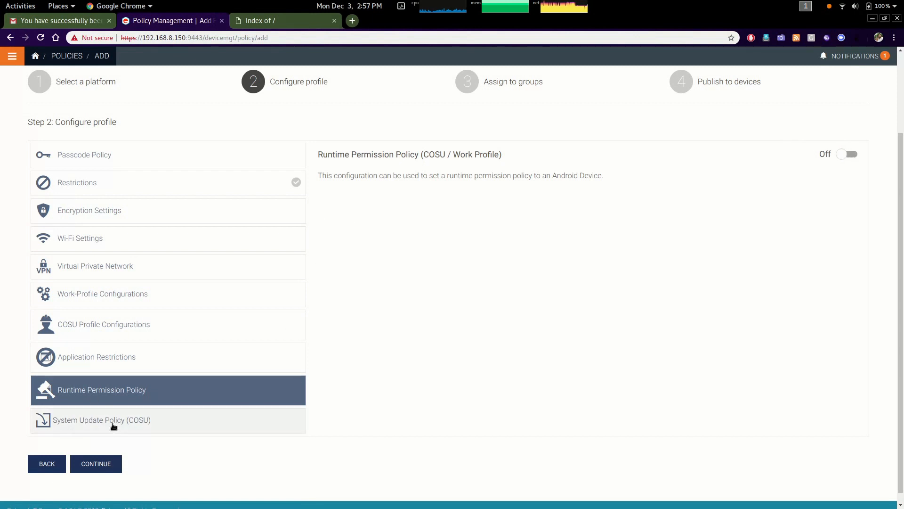
Switch the System Update Policy (COSU) profile on and back off
click(121, 425)
click(842, 155)
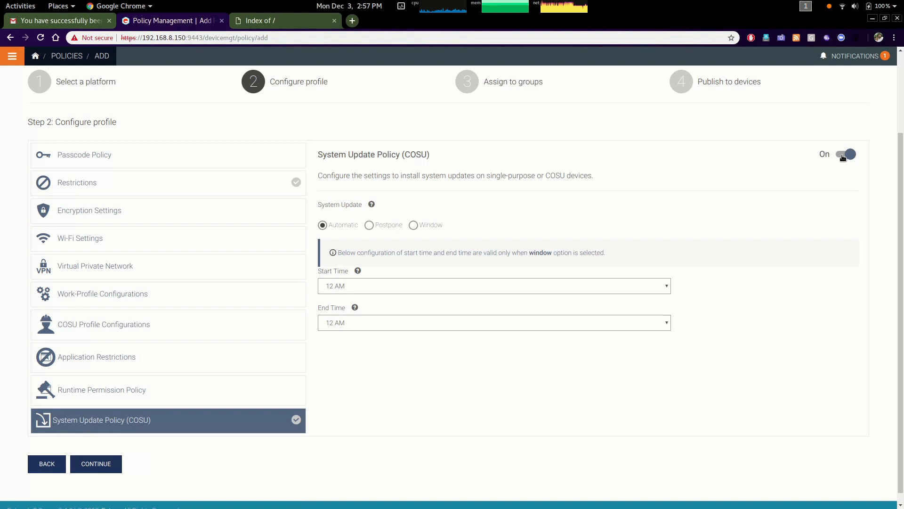
click(843, 156)
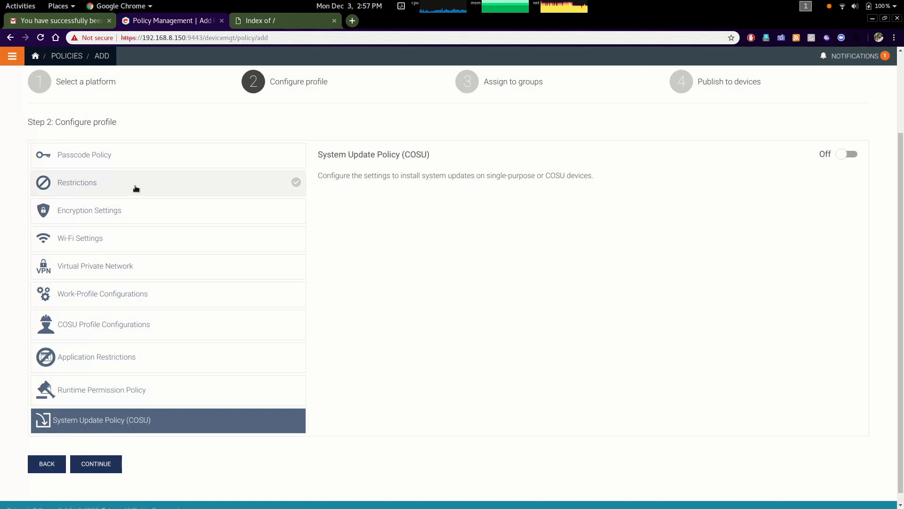
Switch the Restrictions profile off
click(153, 188)
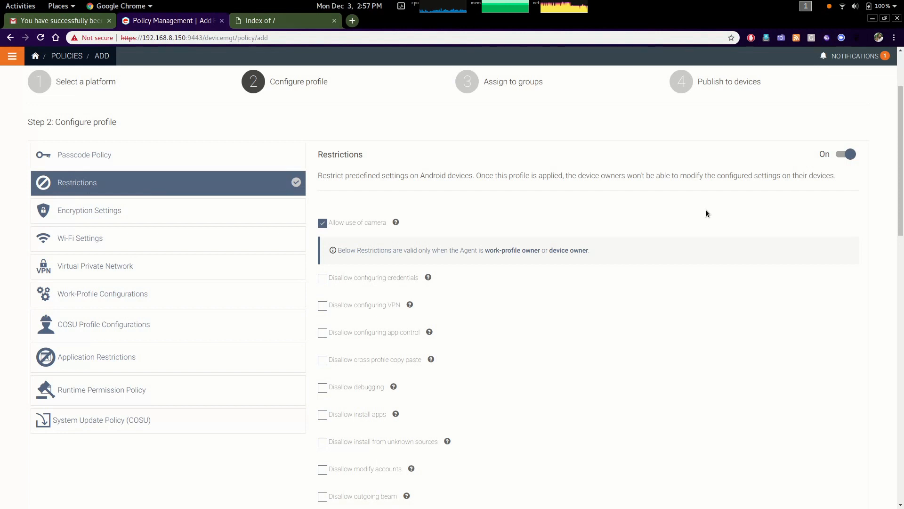
click(844, 156)
Enable the Passcode Policy without requiring alphanumeric values, set minimum passcode length to 06, and continue
click(220, 155)
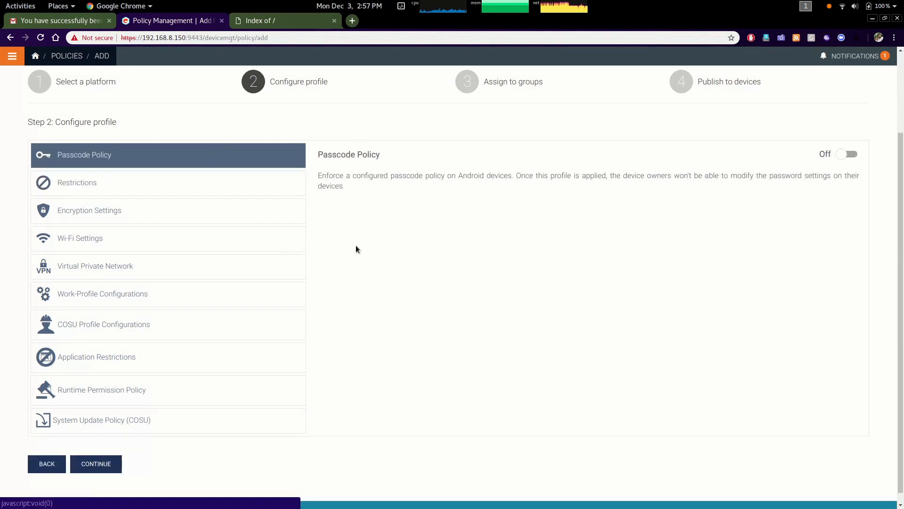
click(850, 154)
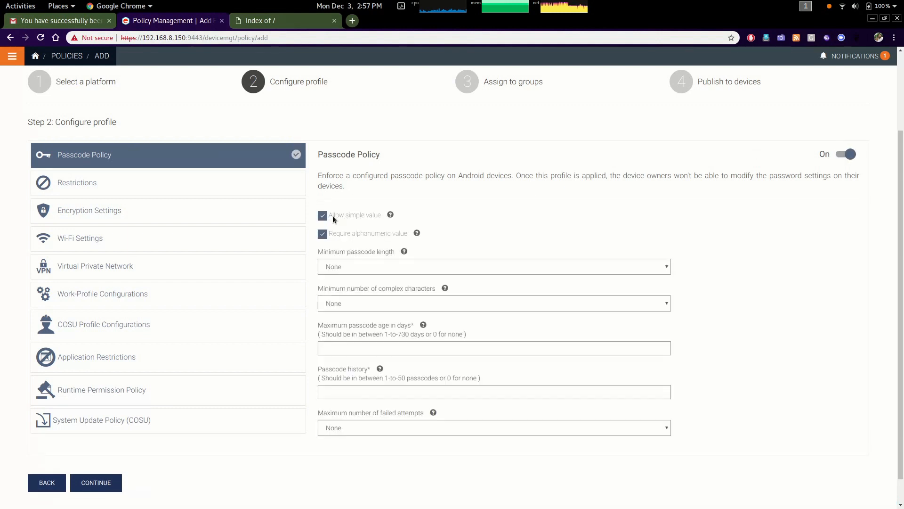
click(323, 235)
click(490, 268)
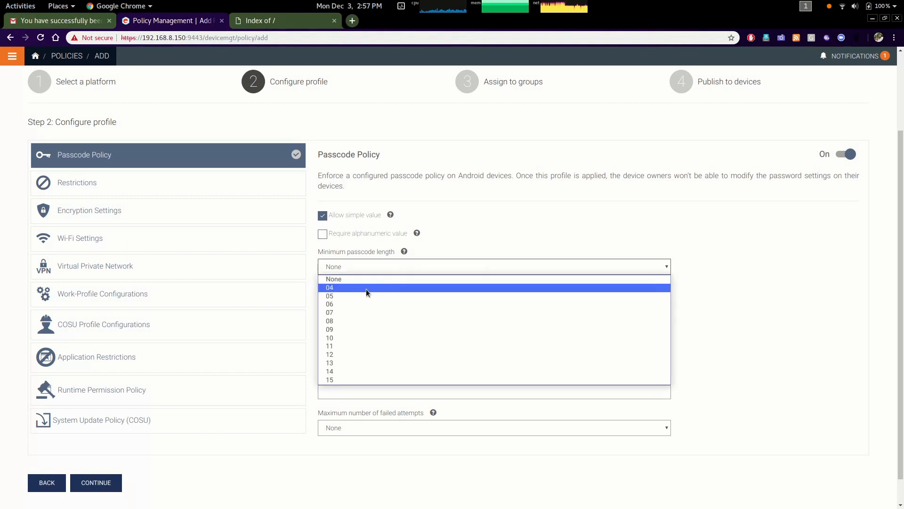
click(355, 303)
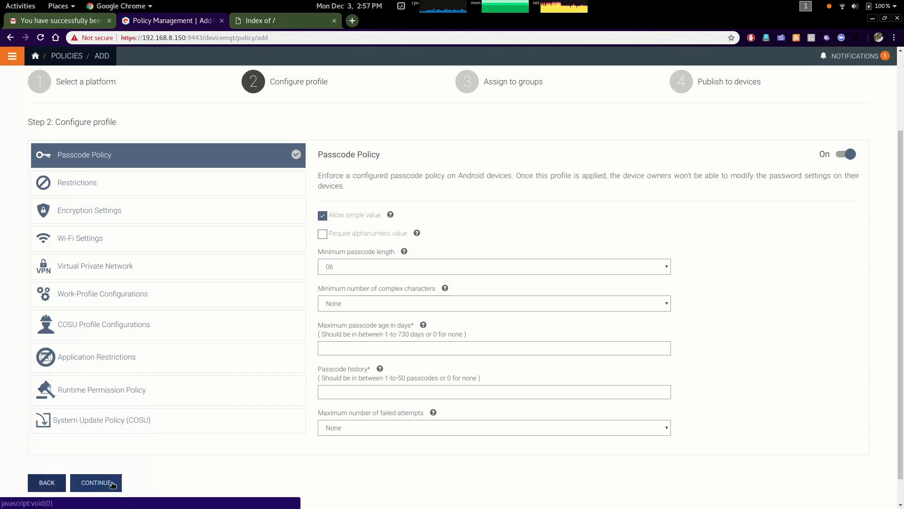
click(96, 483)
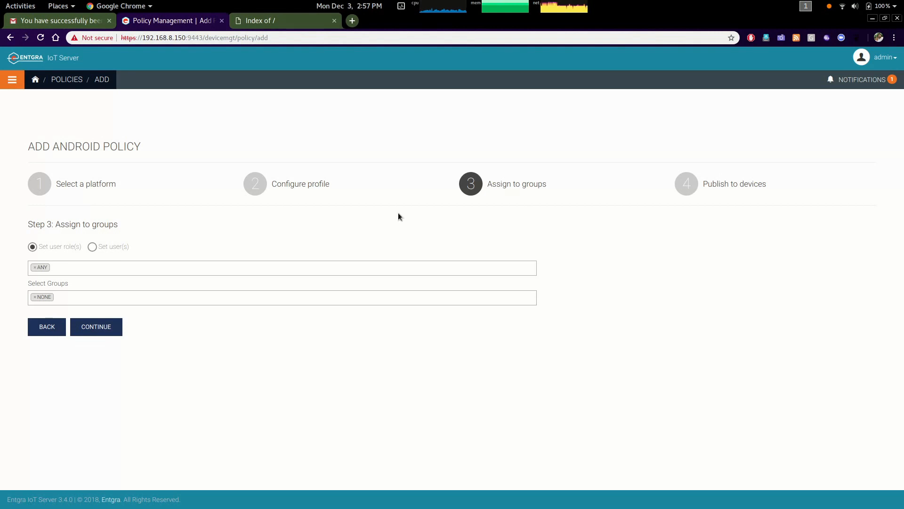
Replace the ANY role with the user role, then remove it again
click(35, 267)
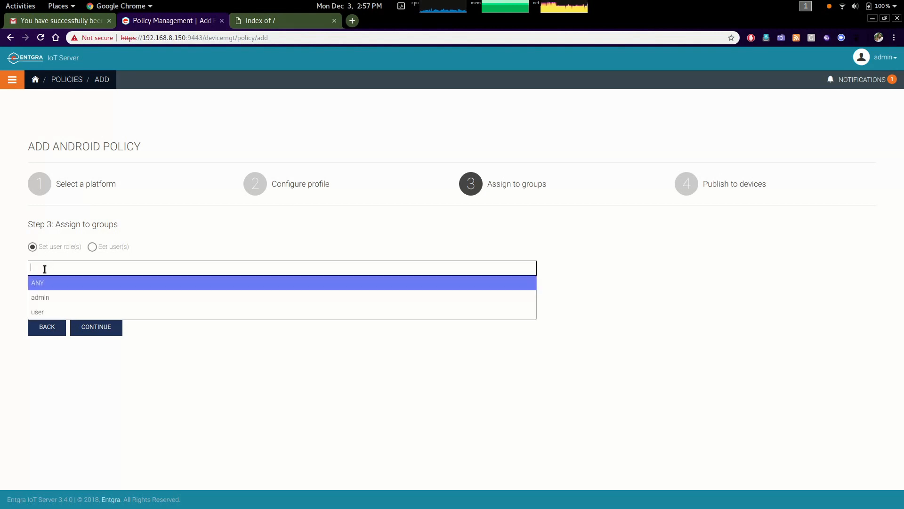
click(157, 316)
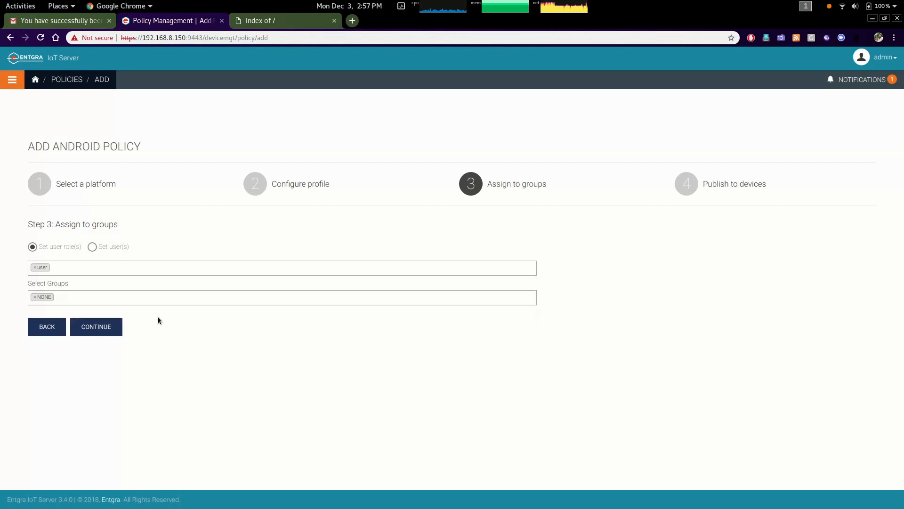
click(35, 267)
Assign the policy to a specific user, then revert to user roles and reselect ANY
click(92, 247)
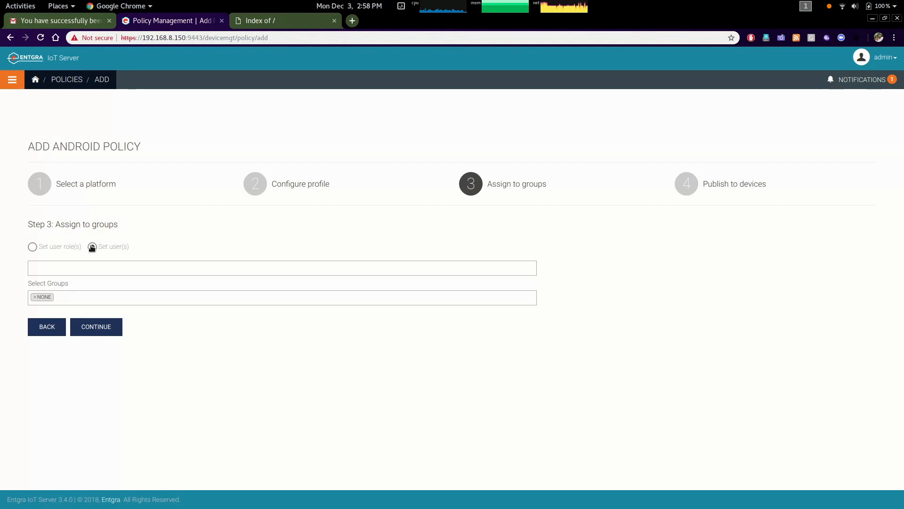
click(59, 269)
text(cha)
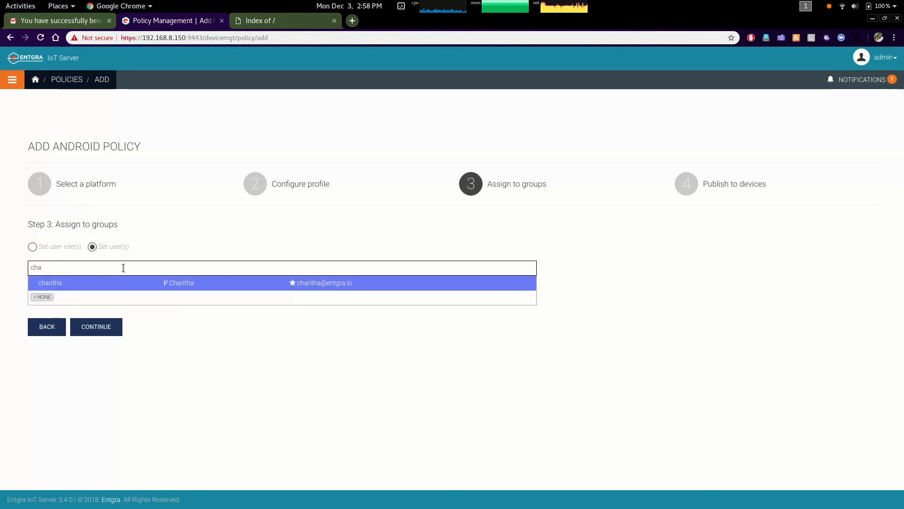
click(156, 289)
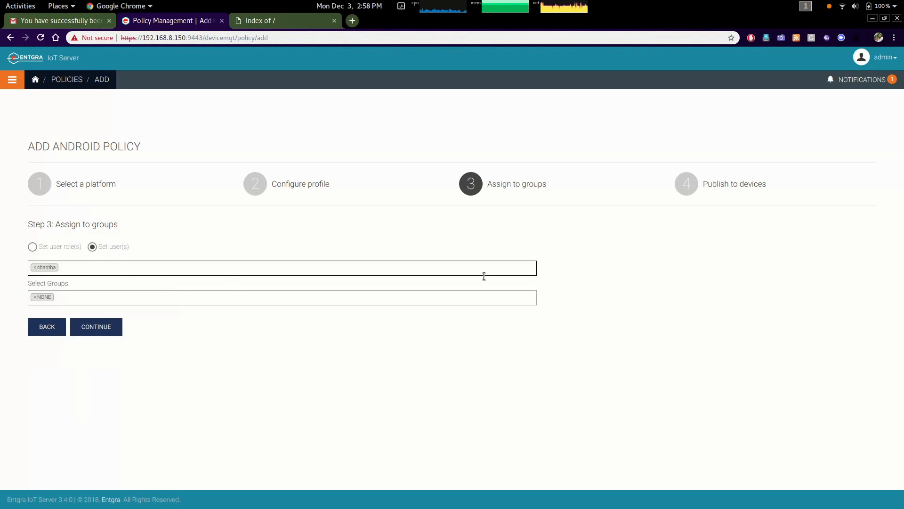
click(36, 268)
click(34, 267)
click(32, 247)
click(40, 268)
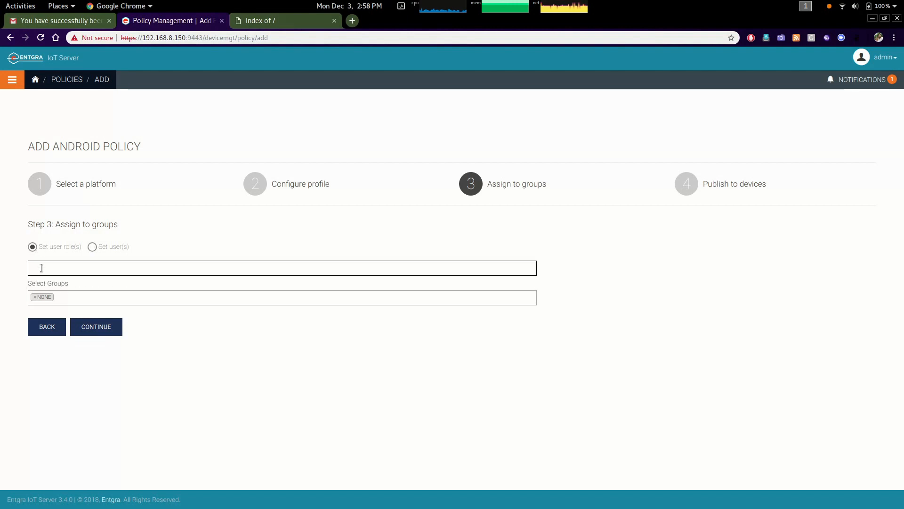
click(48, 283)
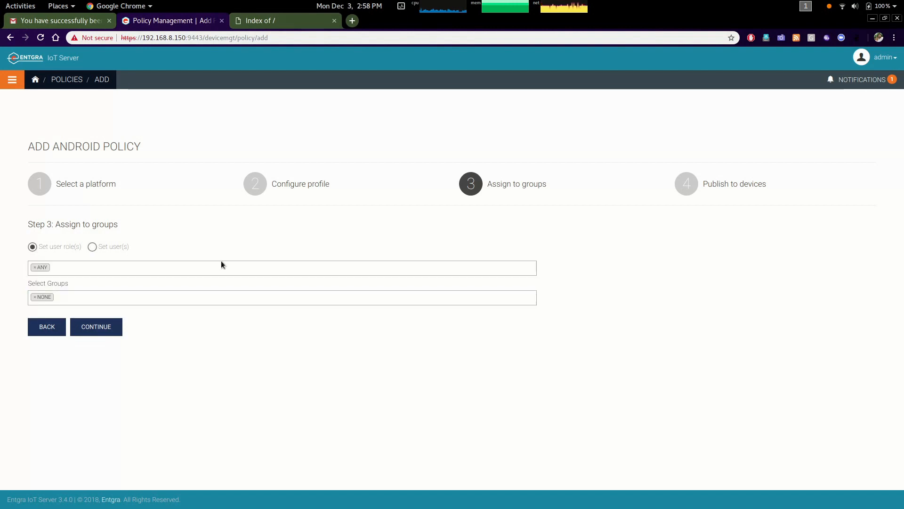
Swap the NONE group for BYOD, then restore NONE
click(35, 298)
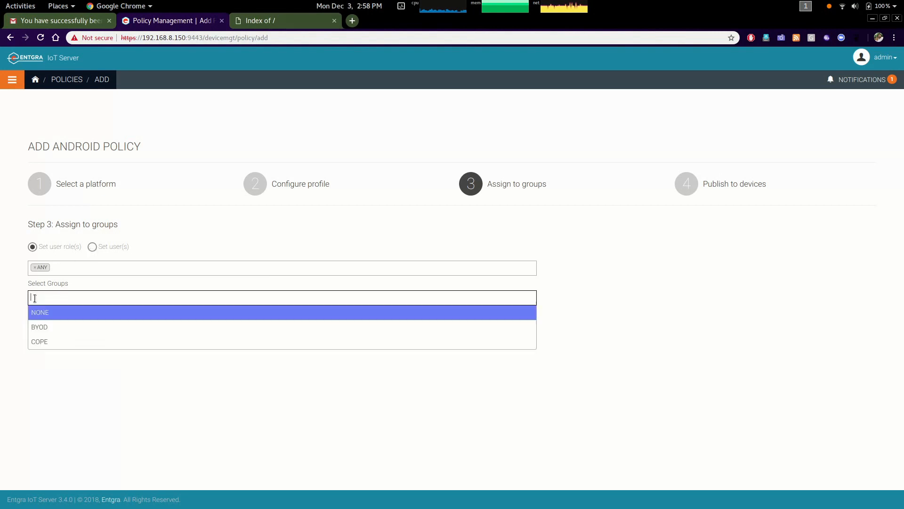
click(80, 328)
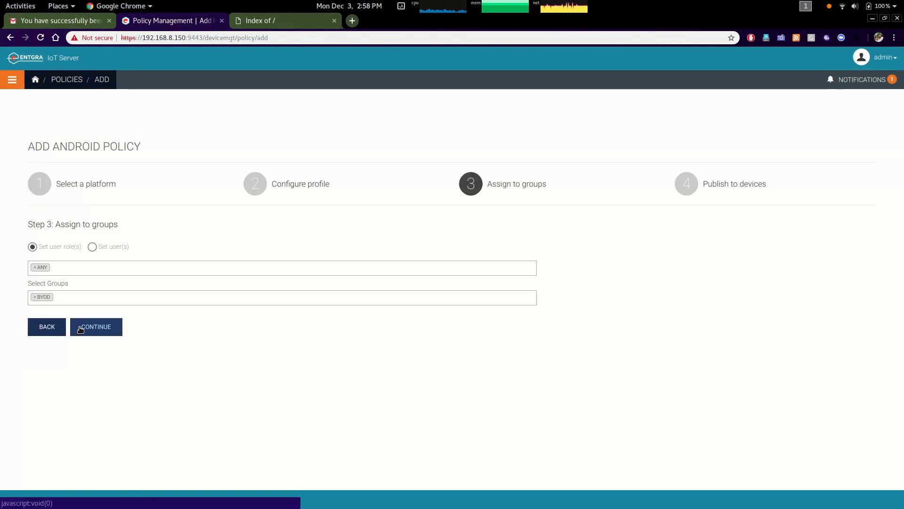
click(34, 302)
click(34, 297)
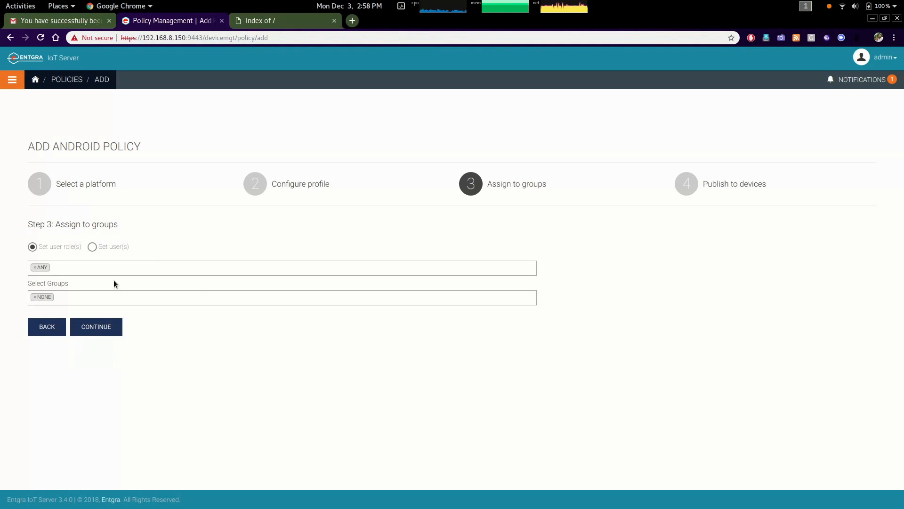
Continue to publishing, name the policy PasswordPolicy and enter the description Password Policy
click(93, 335)
click(249, 272)
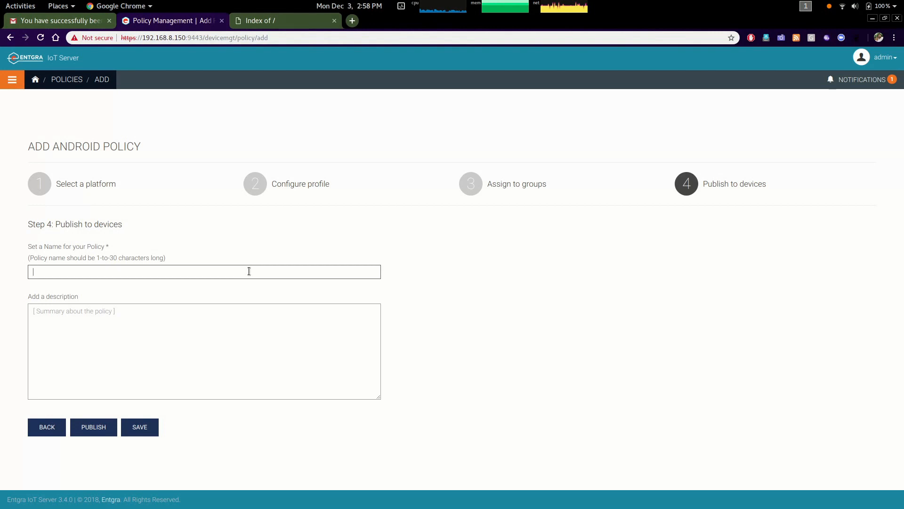
text(PasswordPolicy)
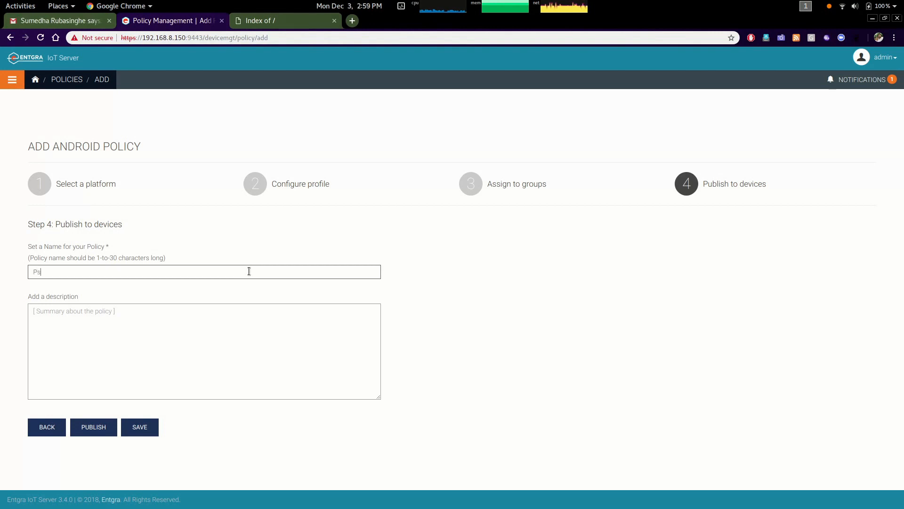
click(114, 329)
text(Password Policy)
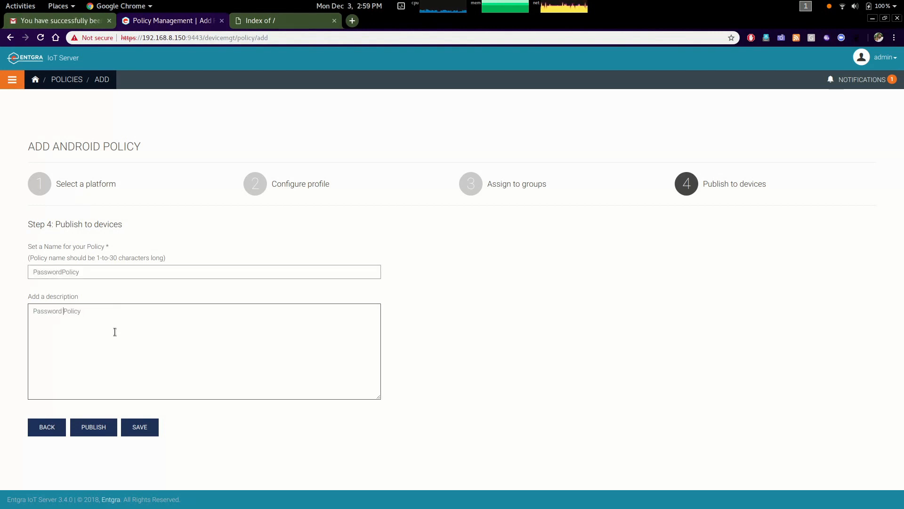
Publish the policy and apply the policy changes to devices
click(96, 426)
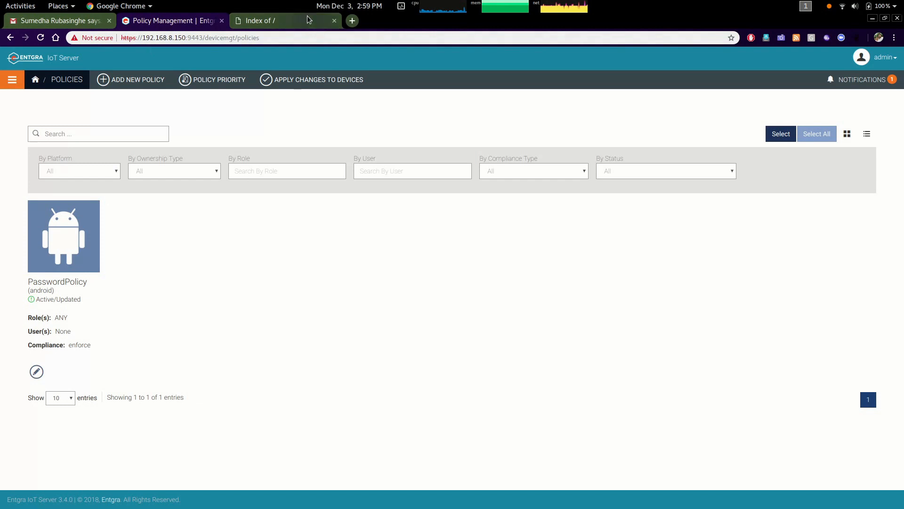
click(301, 81)
click(629, 125)
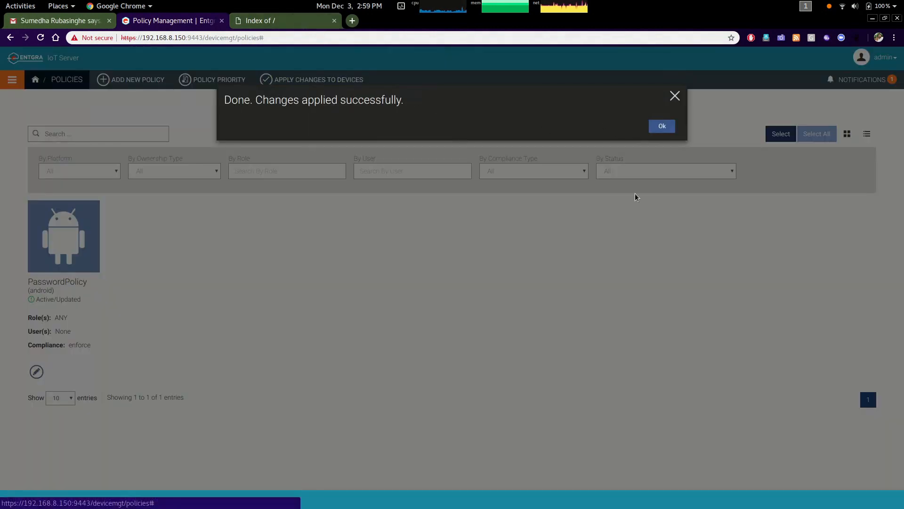
click(659, 124)
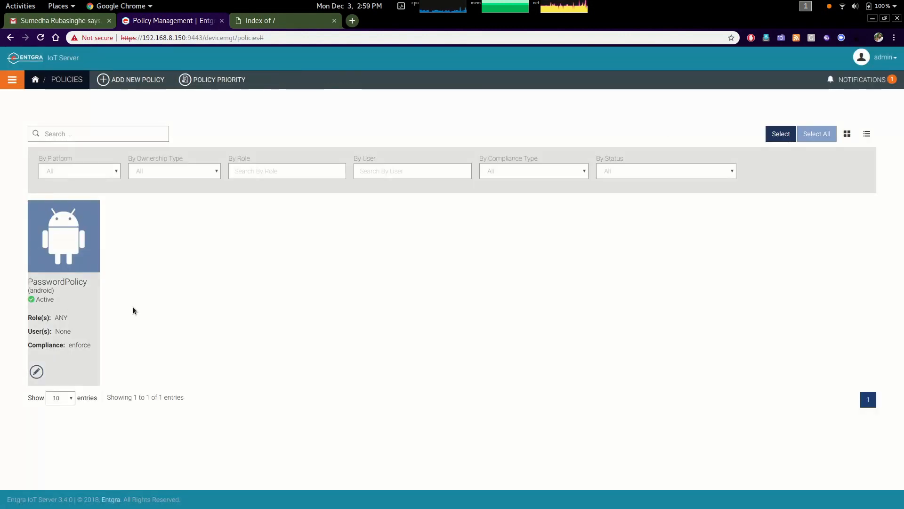
Switch to the phone mirror window and acknowledge the device management passcode prompt
key(super)
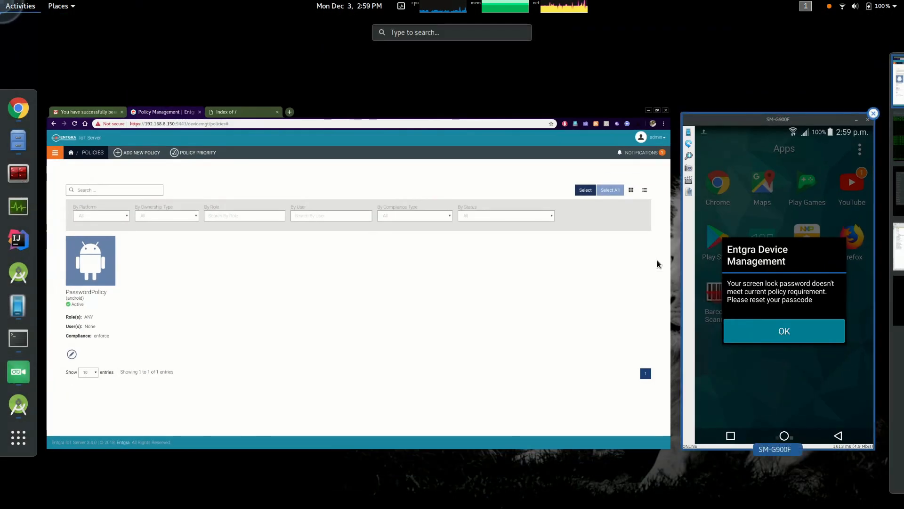
click(775, 318)
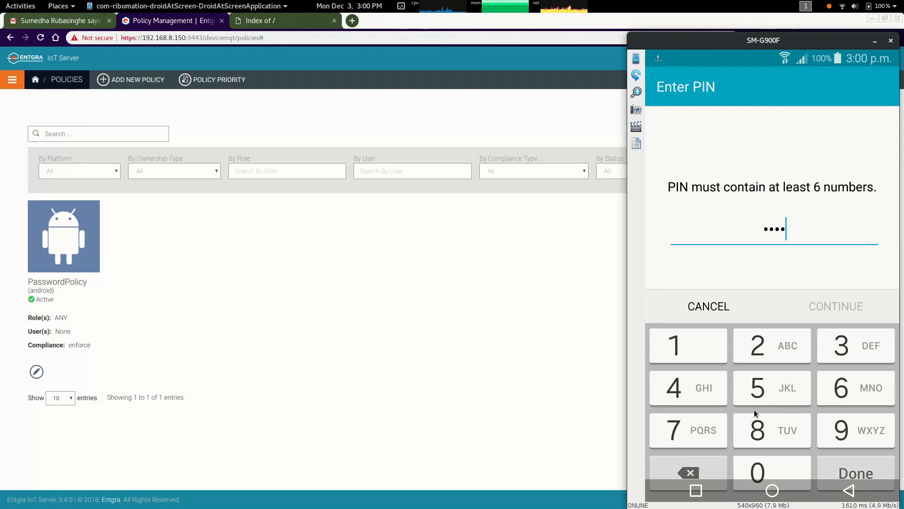
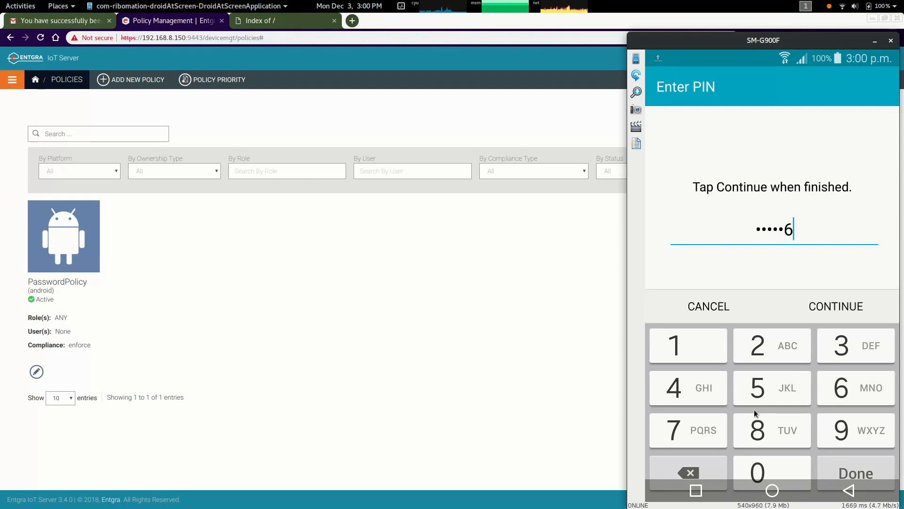
Finish entering the device PIN on the phone and confirm it
key(Return)
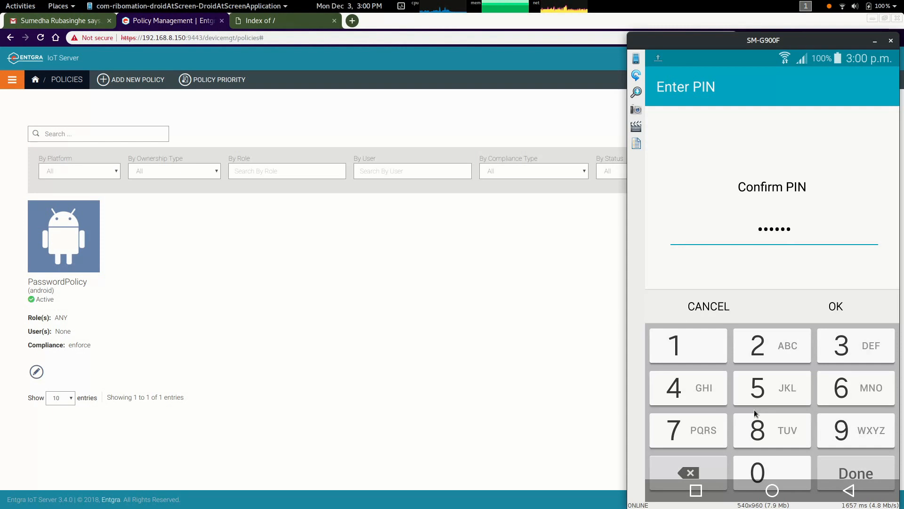
key(Return)
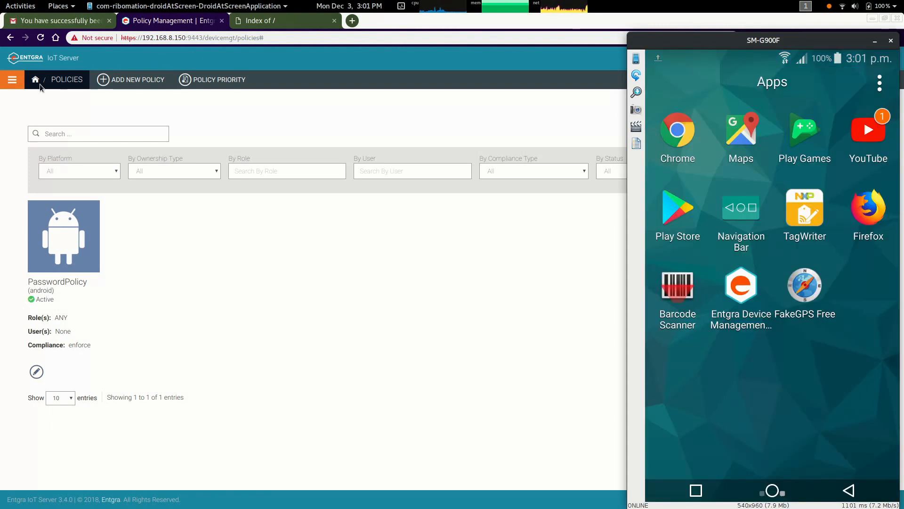
Open the enrolled device's details and view its policy compliance
click(13, 81)
click(46, 132)
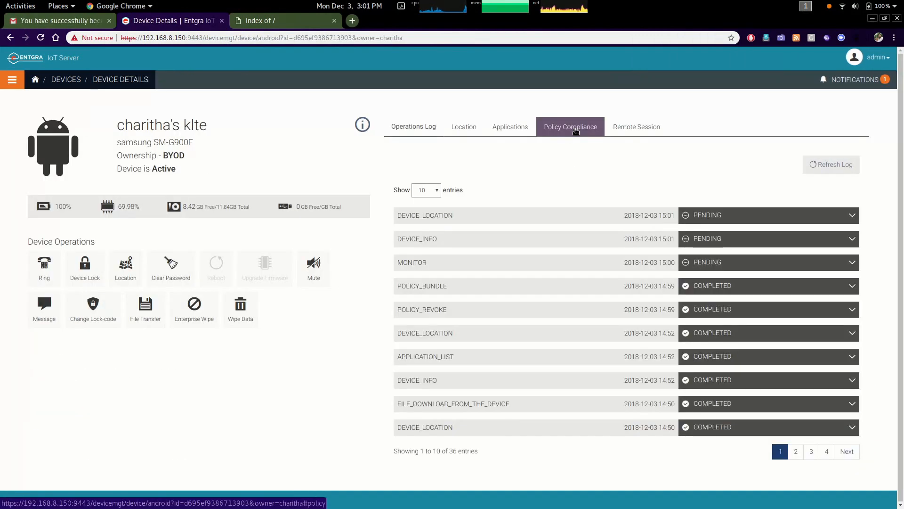
click(575, 131)
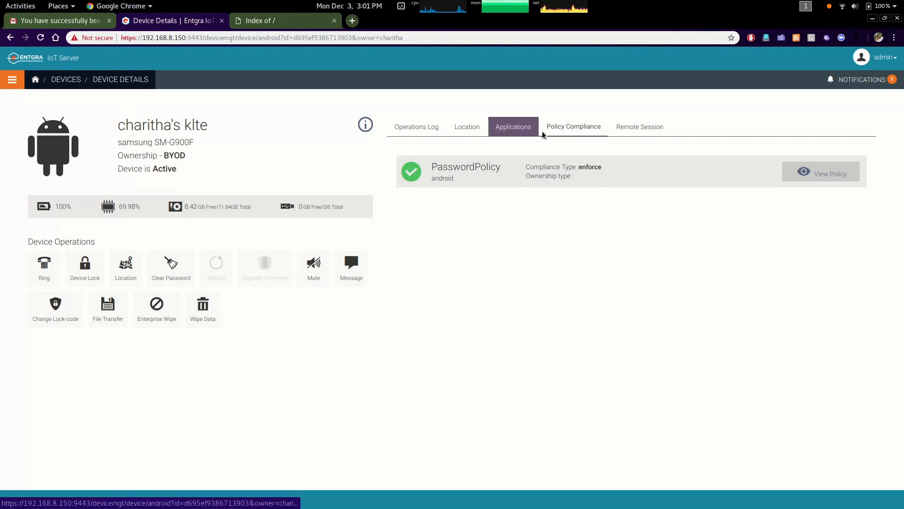
Close the extra tab and open the App Manager publisher in a new tab
click(334, 21)
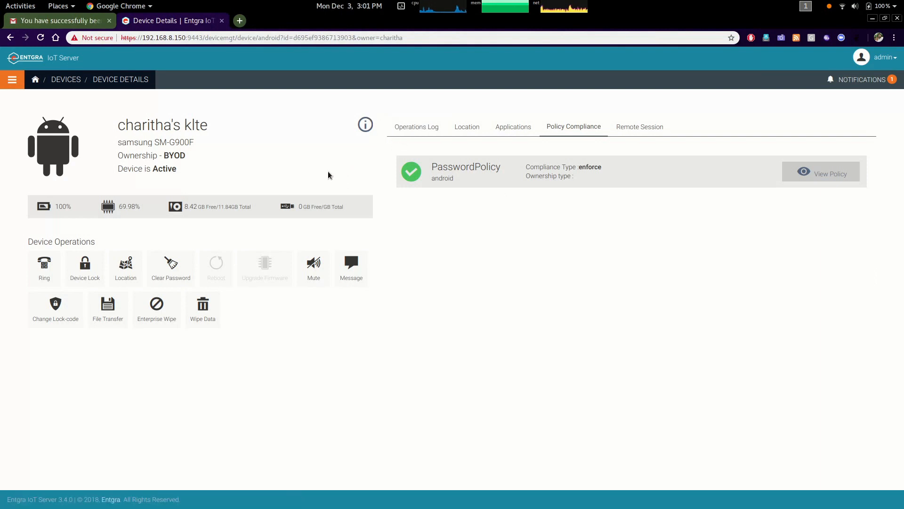
click(239, 21)
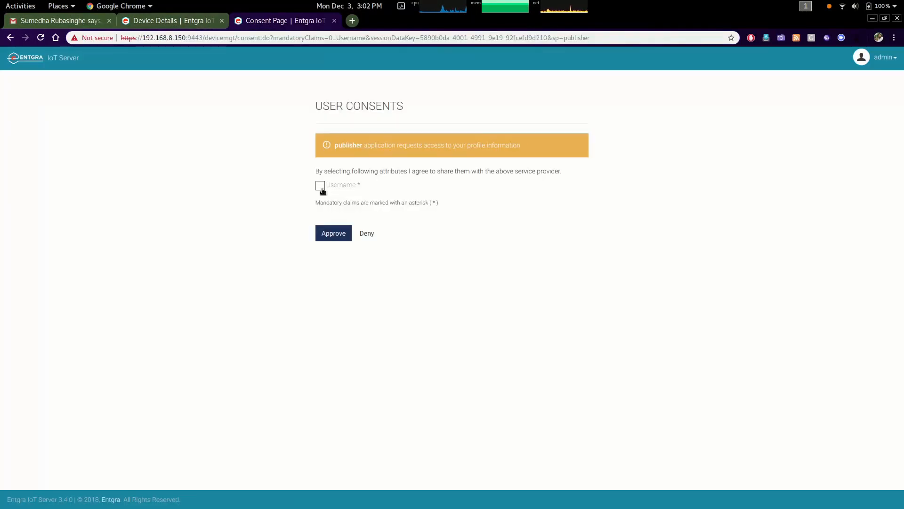
click(321, 188)
click(334, 233)
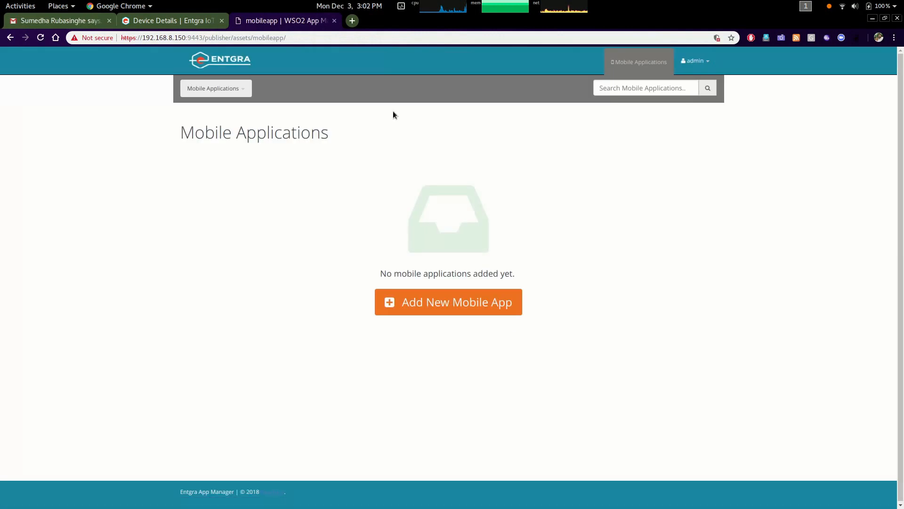
Start a new Android mobile app and upload facebook_lite_v99.0.0.21.206.apk, then continue to app details
click(468, 307)
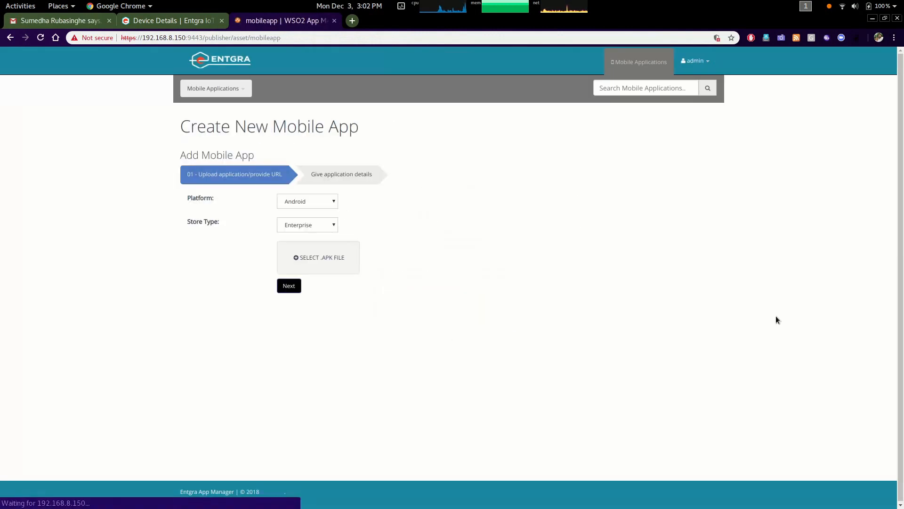
click(323, 260)
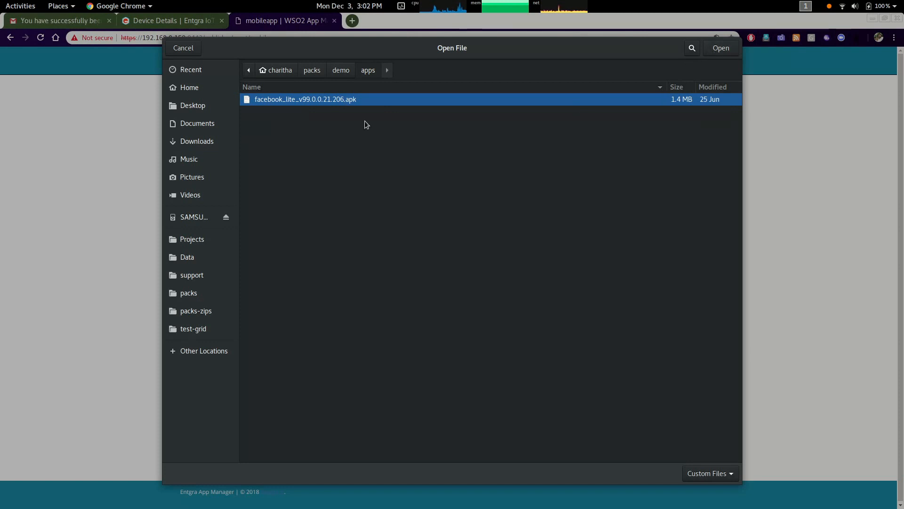
click(721, 49)
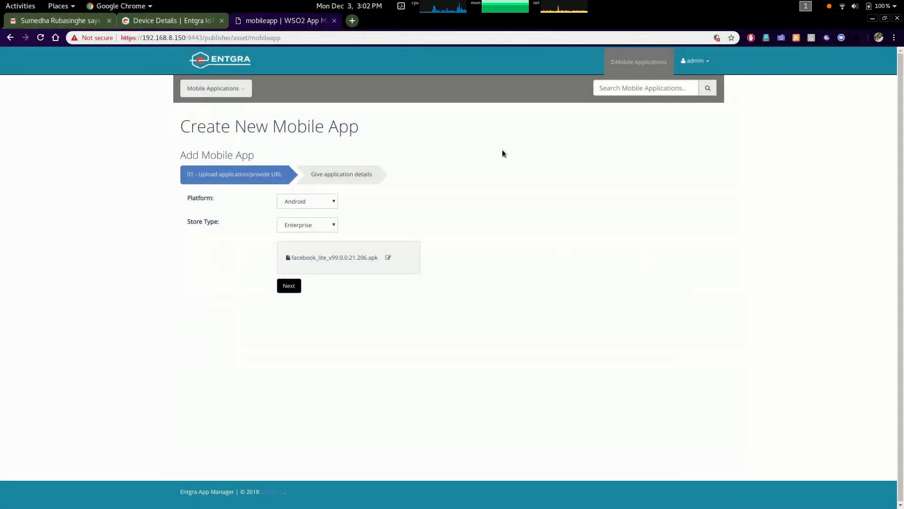
click(289, 286)
Name the app FacebookLite
click(320, 248)
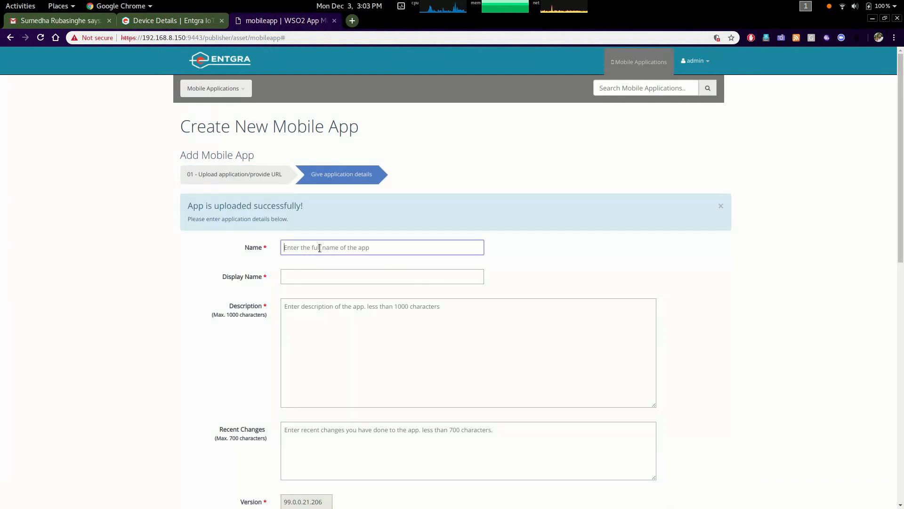
text(FacebookLite)
key(Tab)
Paste the app name into the description and insert a space to read Facebook Lite
click(364, 350)
right_click(364, 350)
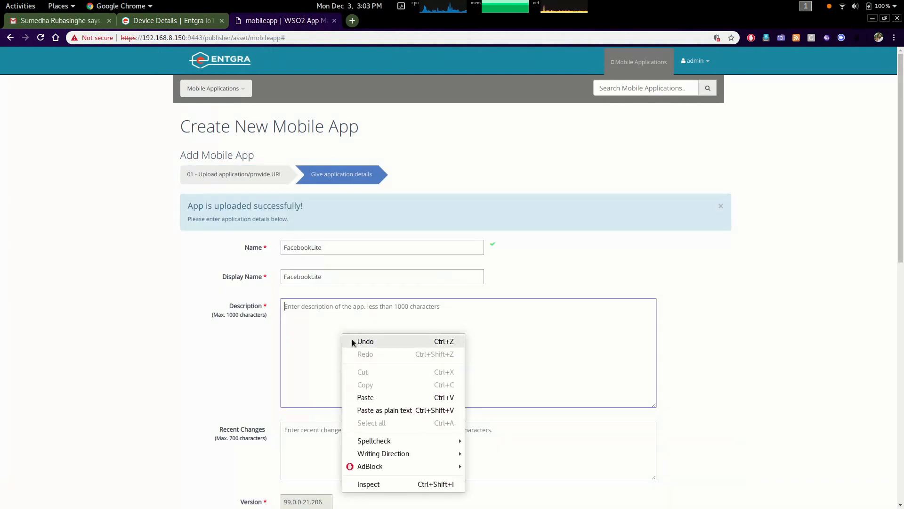
click(372, 399)
scroll(393, 348, down, 4)
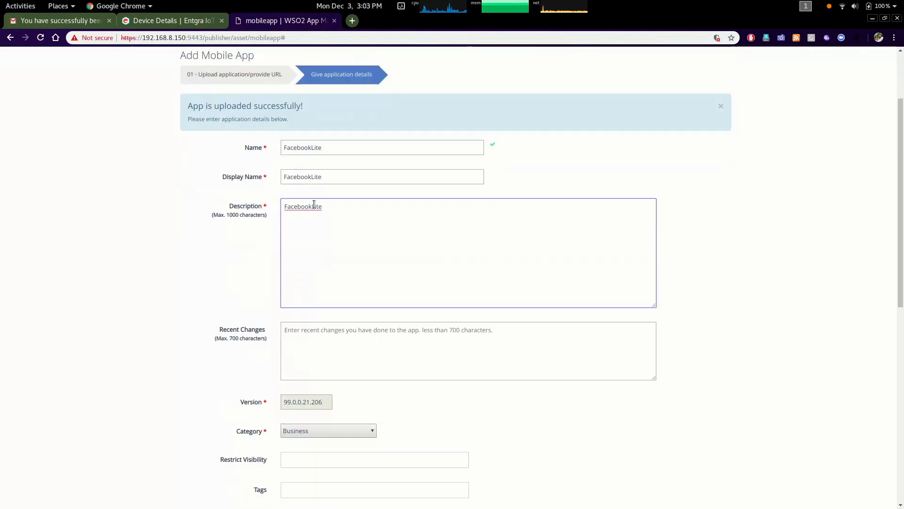
key(Left)
key(Left)
key(Left)
key(Left)
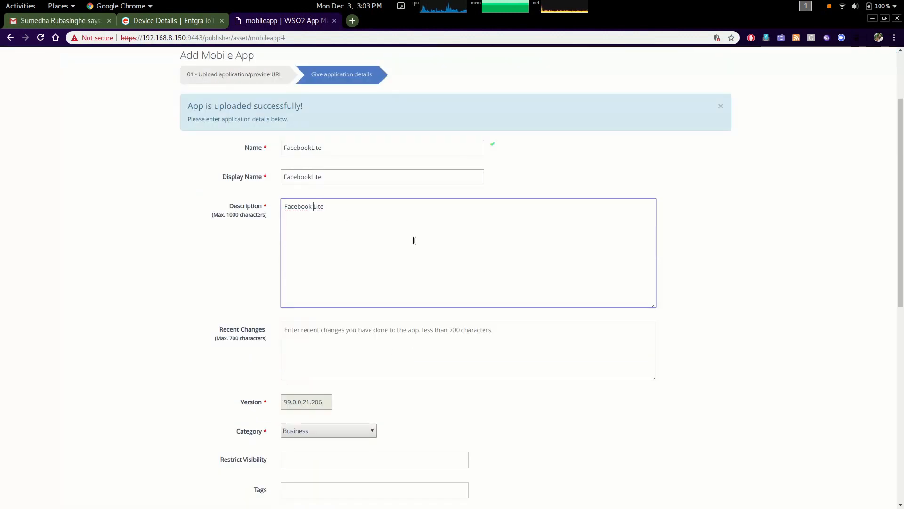
Review the Category options, leaving Business selected
scroll(414, 241, down, 4)
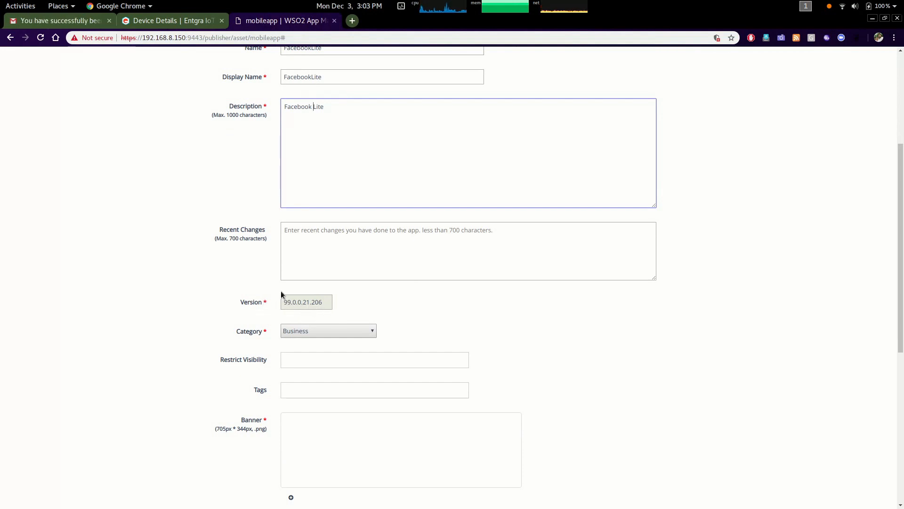
click(301, 332)
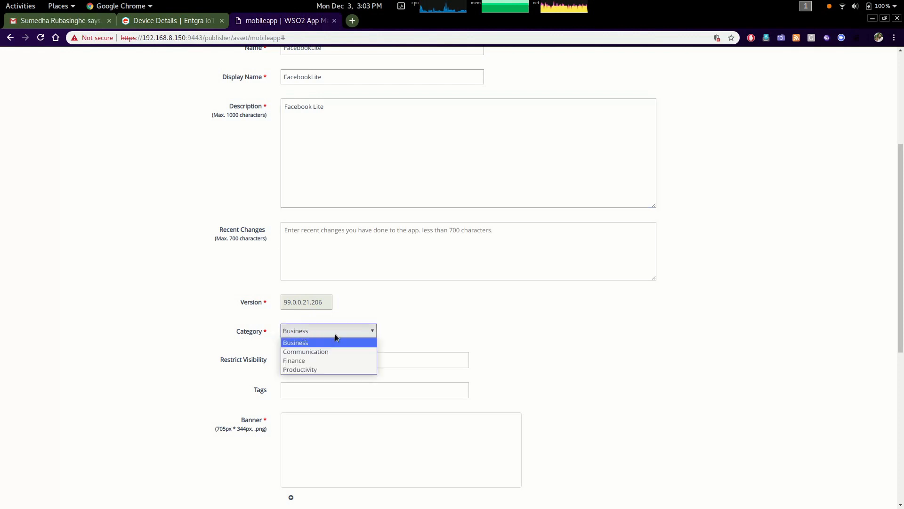
click(470, 322)
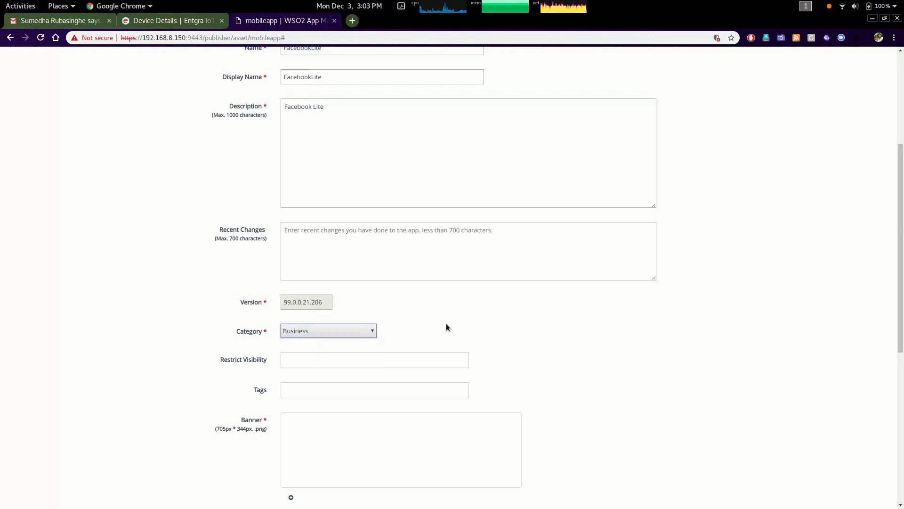
Upload banner.jpg as the app banner
scroll(395, 367, down, 3)
click(291, 373)
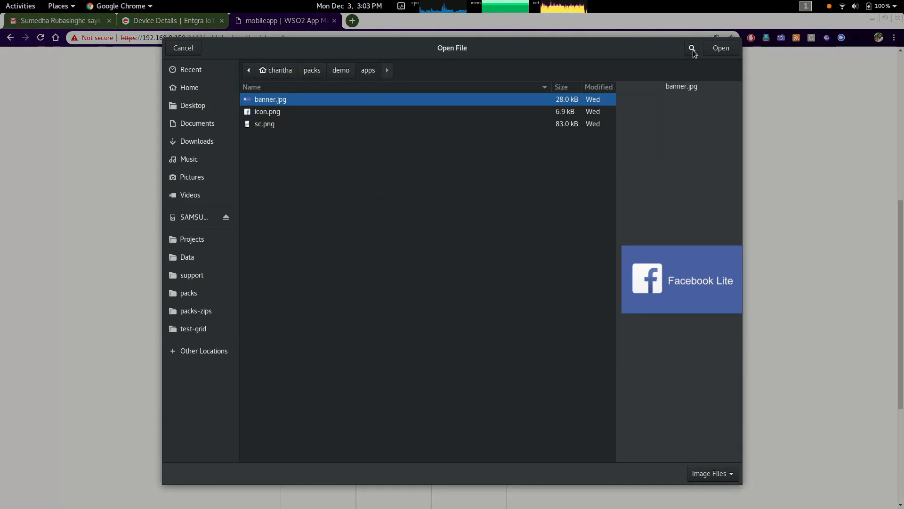
click(721, 49)
Add sc.png as the app screenshot
scroll(362, 384, down, 2)
click(292, 420)
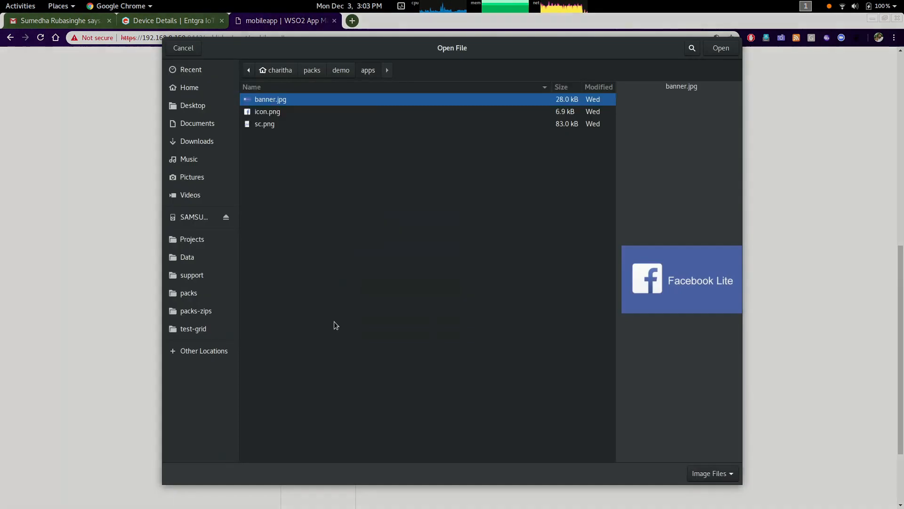
click(273, 127)
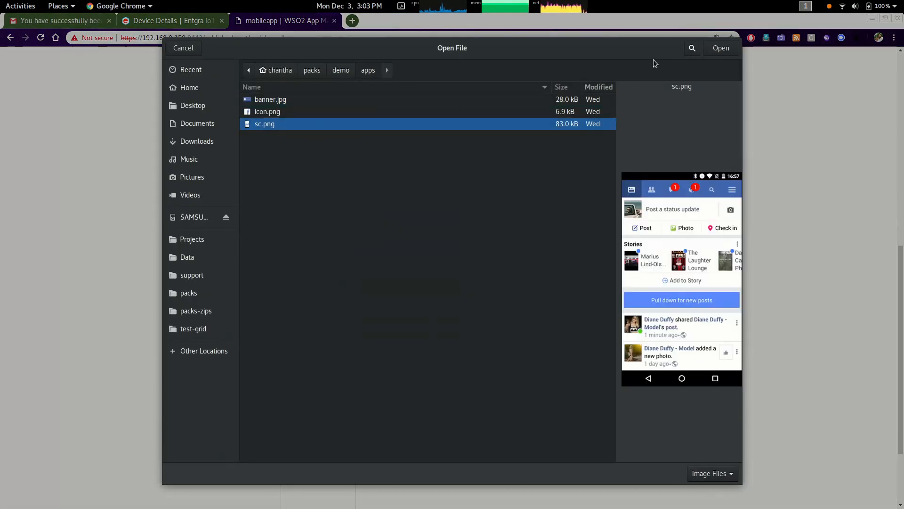
click(721, 48)
Add icon.png as the icon file and create the app
scroll(263, 398, down, 2)
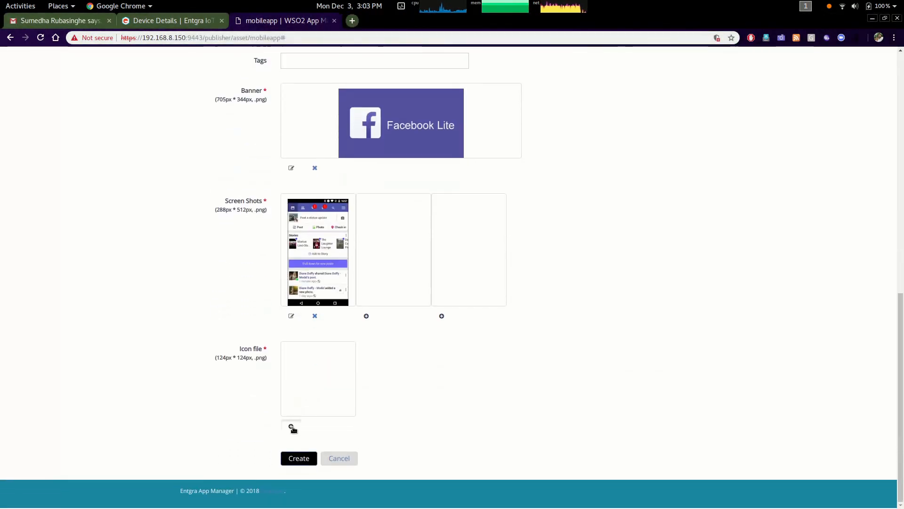
click(291, 425)
click(277, 115)
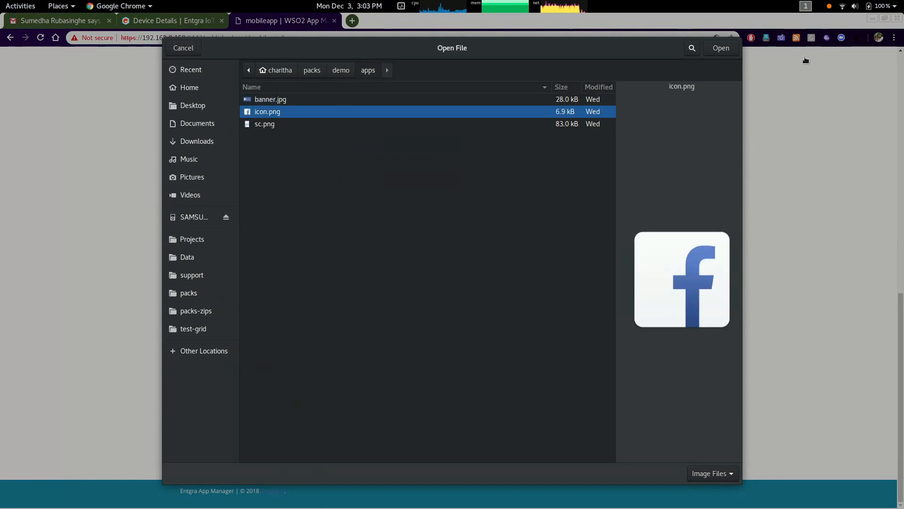
click(721, 47)
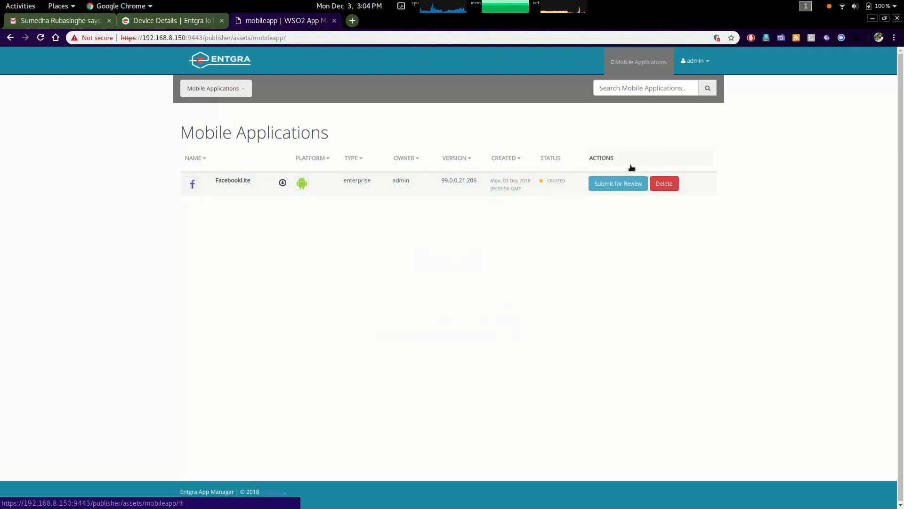
Submit FacebookLite for review, approve it and publish it
click(618, 185)
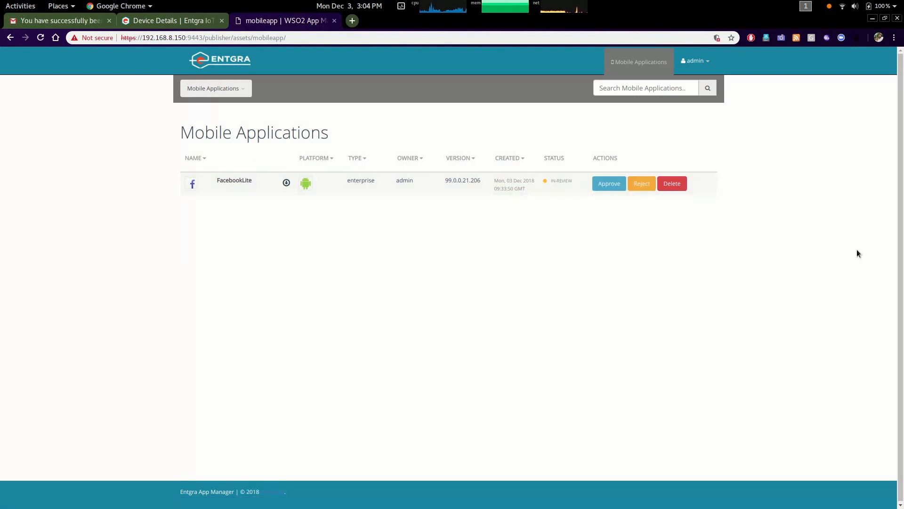
click(604, 188)
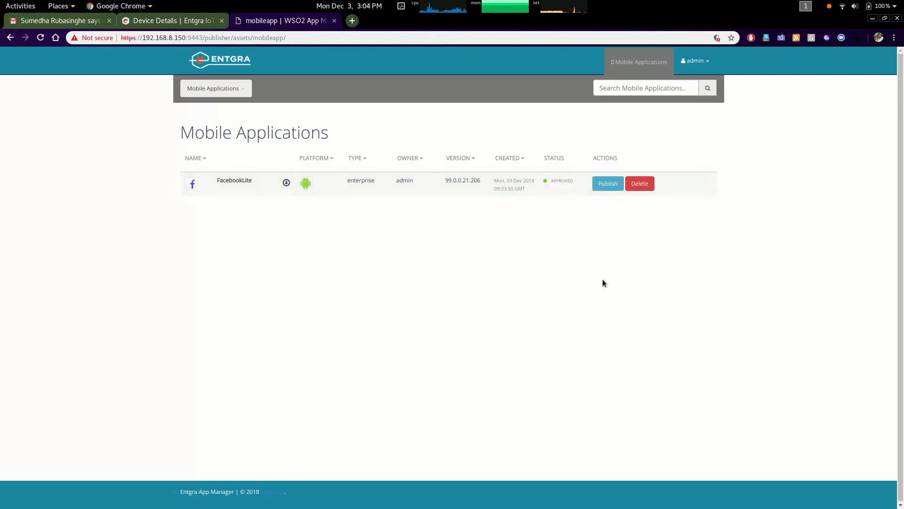
click(608, 183)
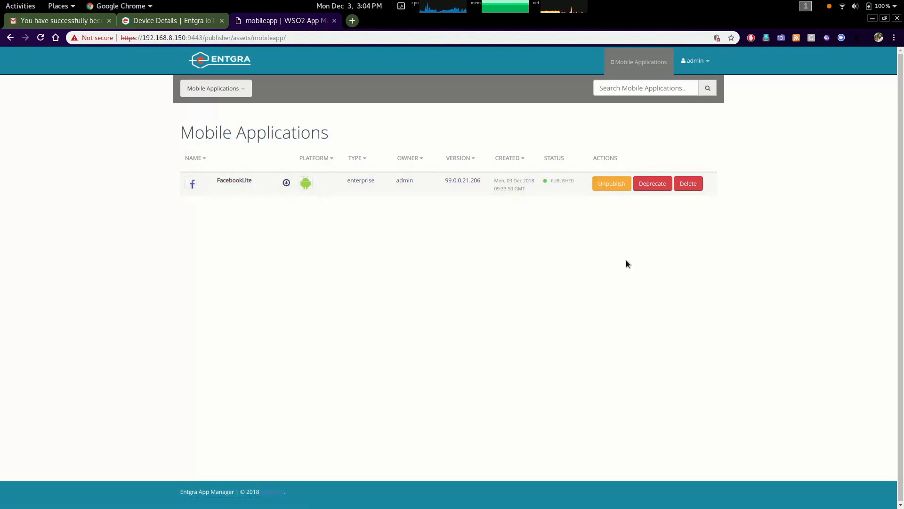
Log out of the publisher and open the app store URL
click(700, 66)
click(676, 81)
text(store)
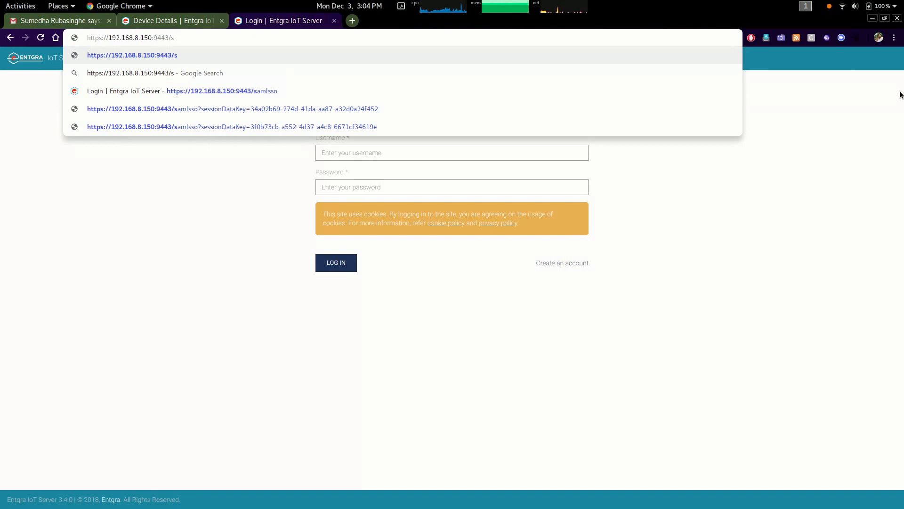
key(Return)
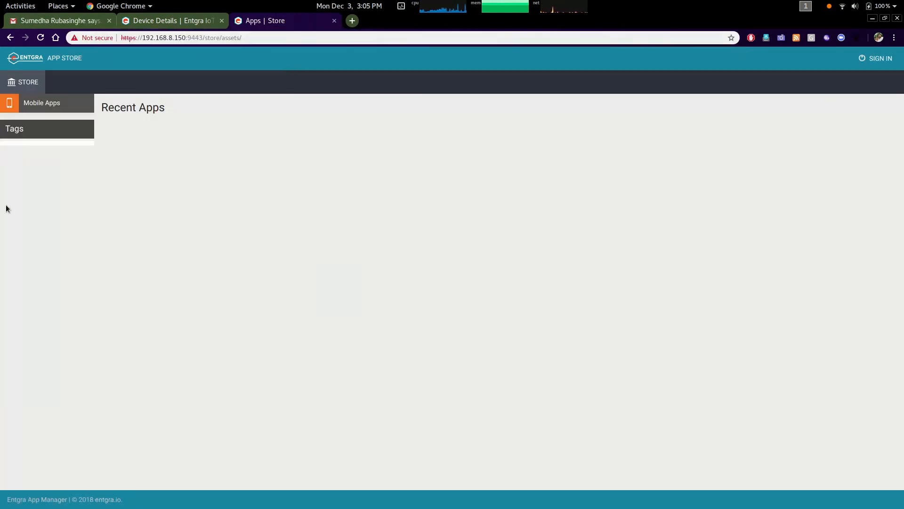
Sign in to the app store with the saved user account and approve sharing the username
click(877, 60)
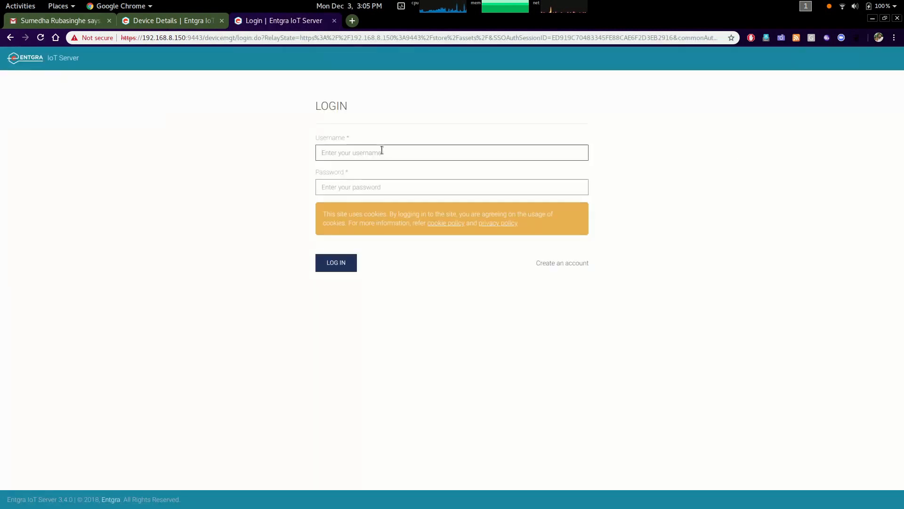
click(362, 153)
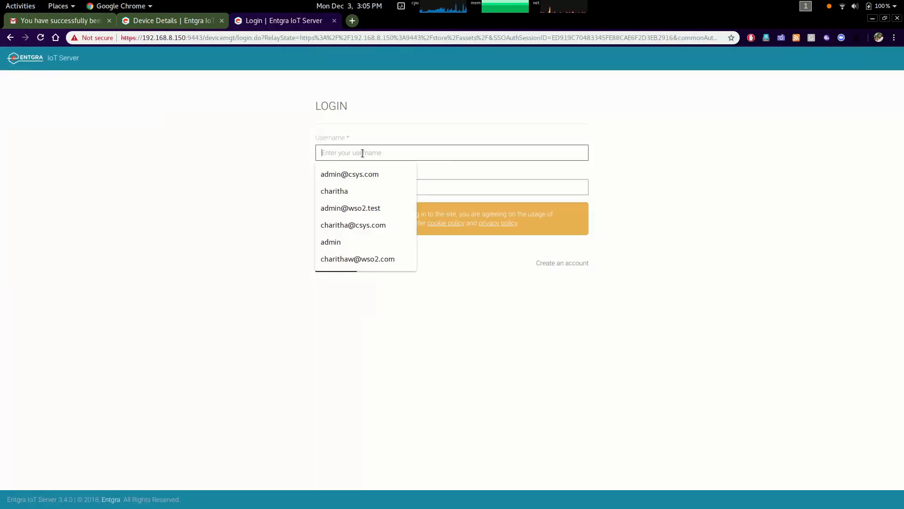
click(346, 192)
click(338, 269)
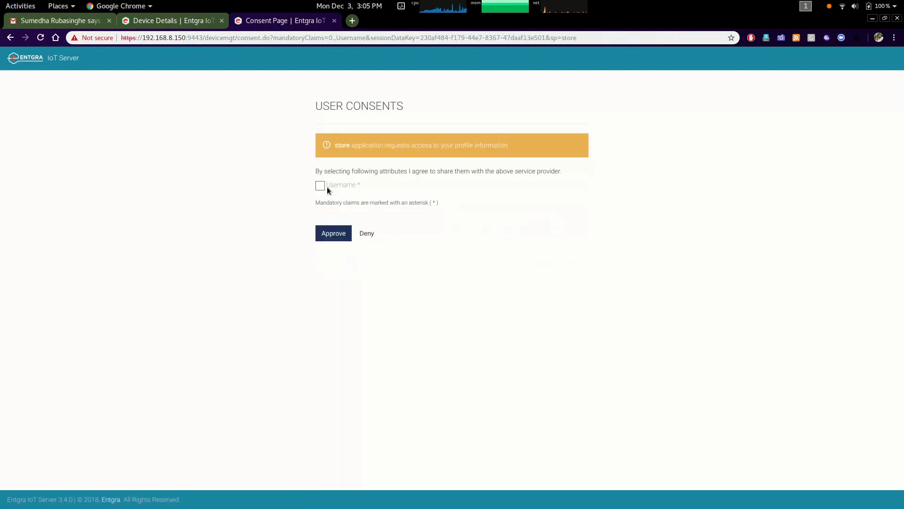
click(320, 186)
click(339, 233)
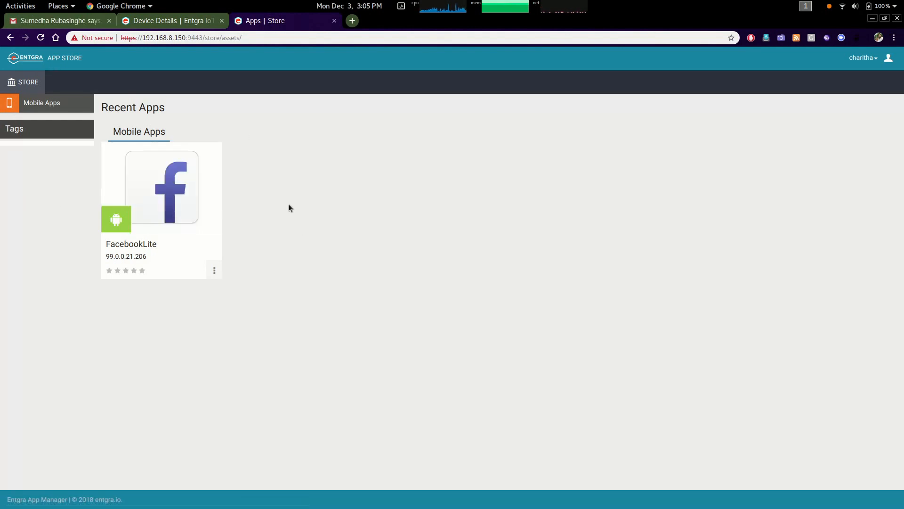
Open FacebookLite in the store and view its screenshots
click(163, 189)
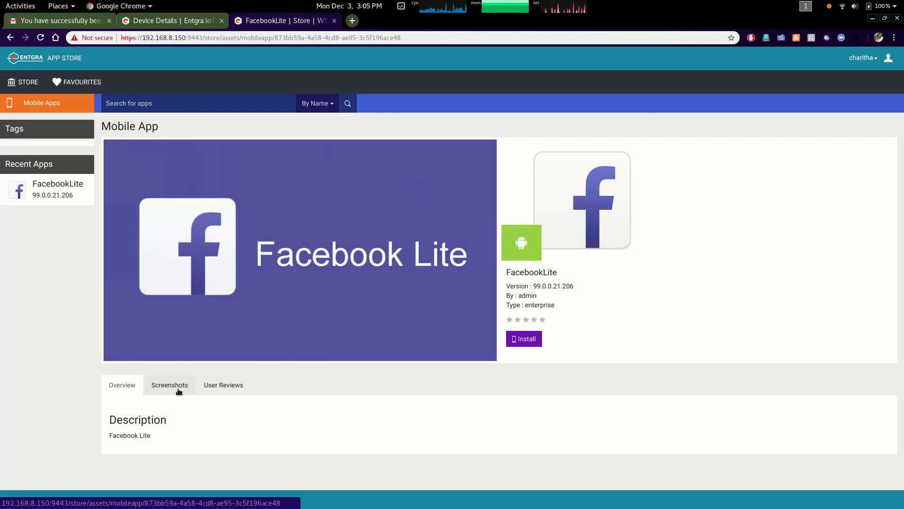
click(185, 389)
scroll(192, 391, down, 6)
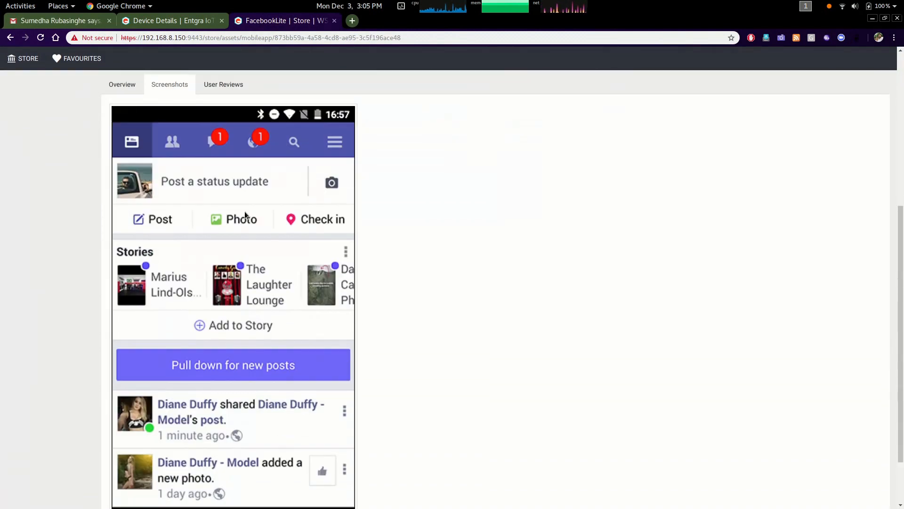
Install FacebookLite instantly on the klte device and bring up the phone's mirrored screen
scroll(247, 189, up, 2)
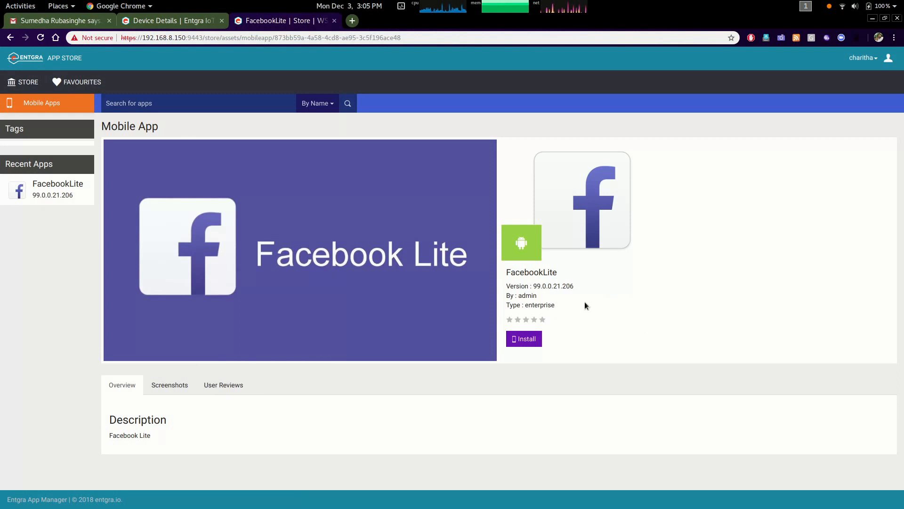
click(524, 338)
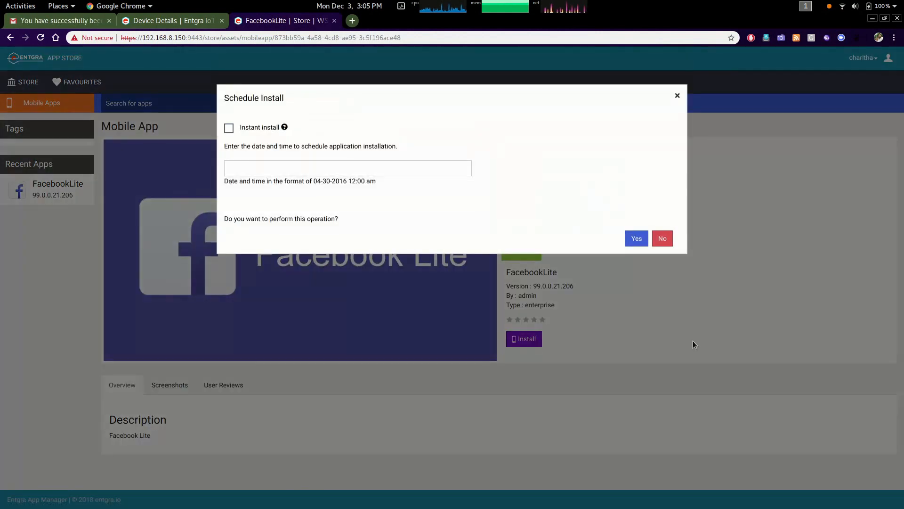
click(229, 128)
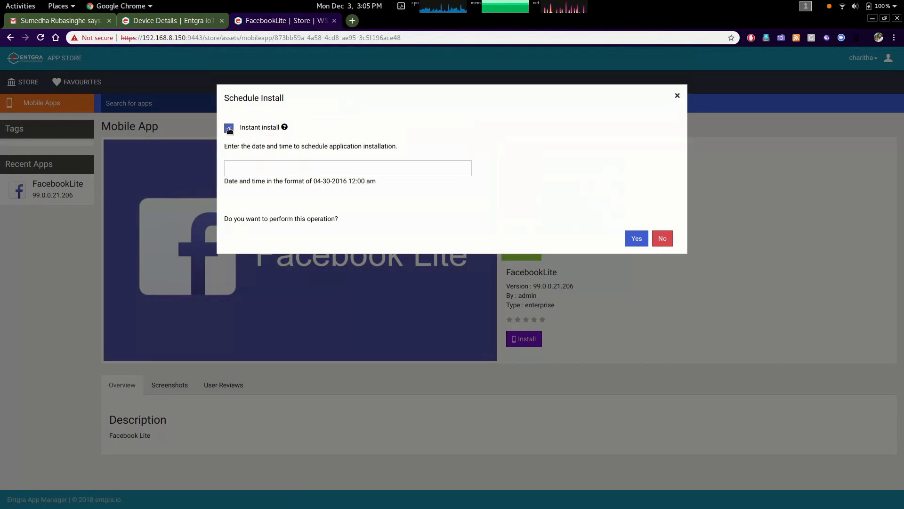
click(379, 169)
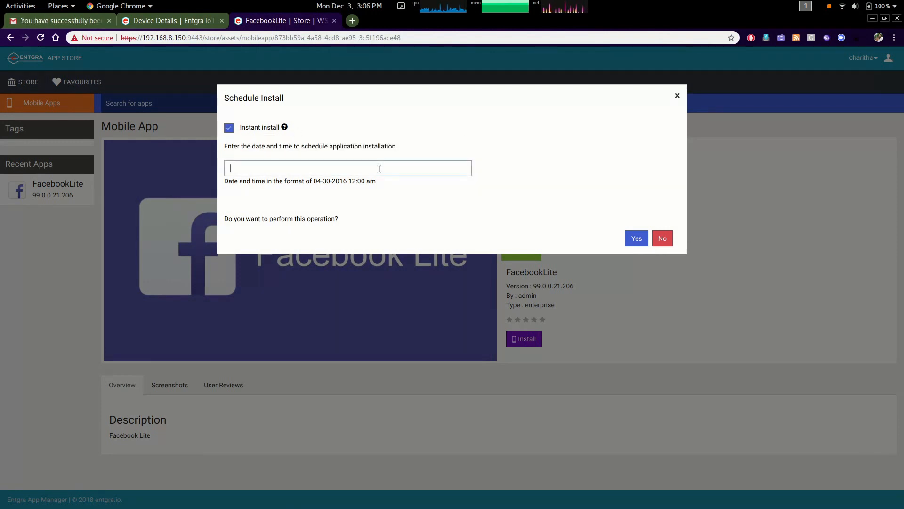
click(563, 154)
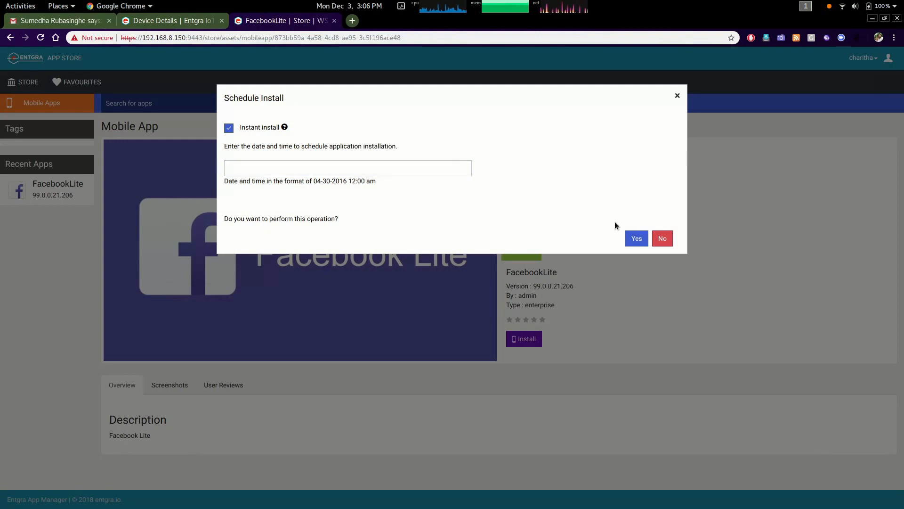
click(642, 239)
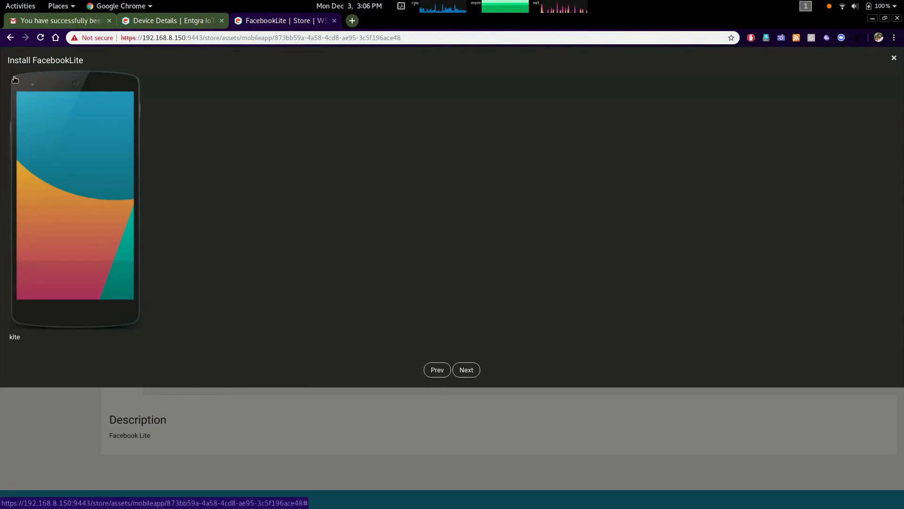
click(61, 202)
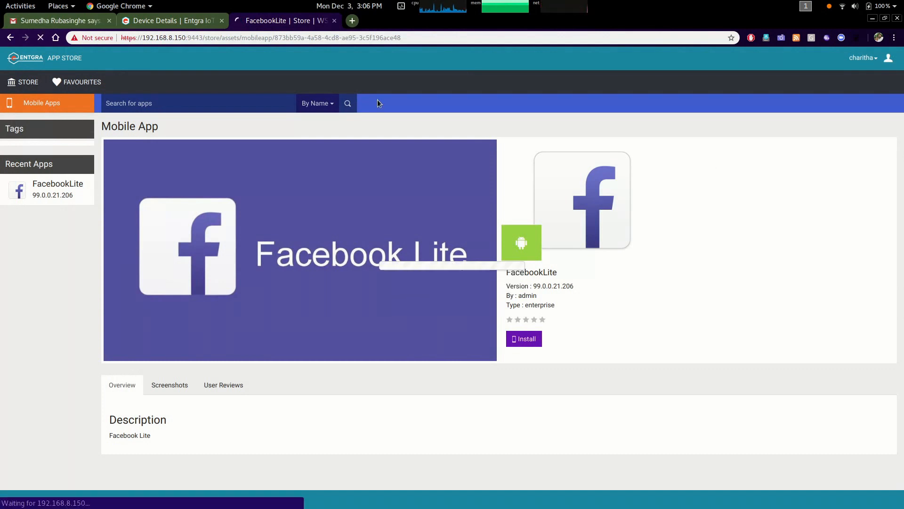
key(super)
click(774, 308)
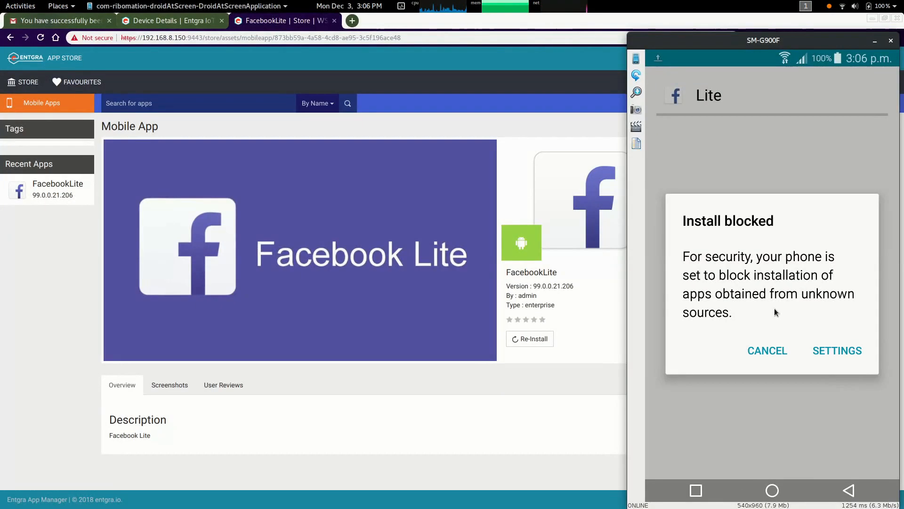